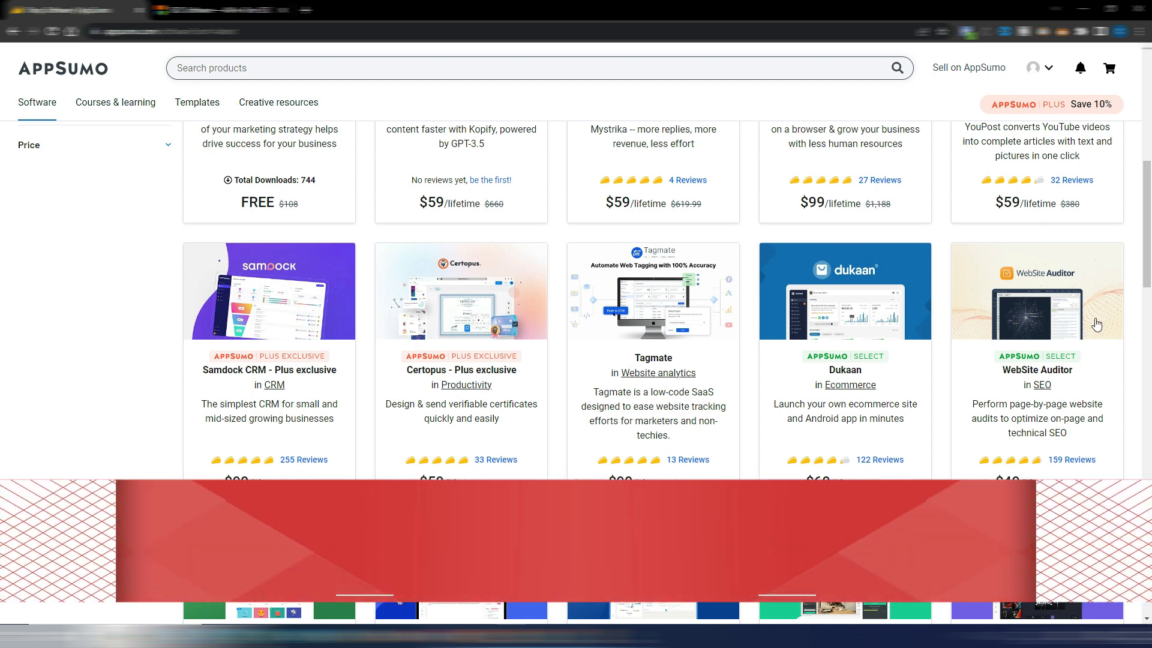
# - Open the WebSite Auditor deal on AppSumo and review its plan features and deal terms
pyautogui.click(1056, 374)
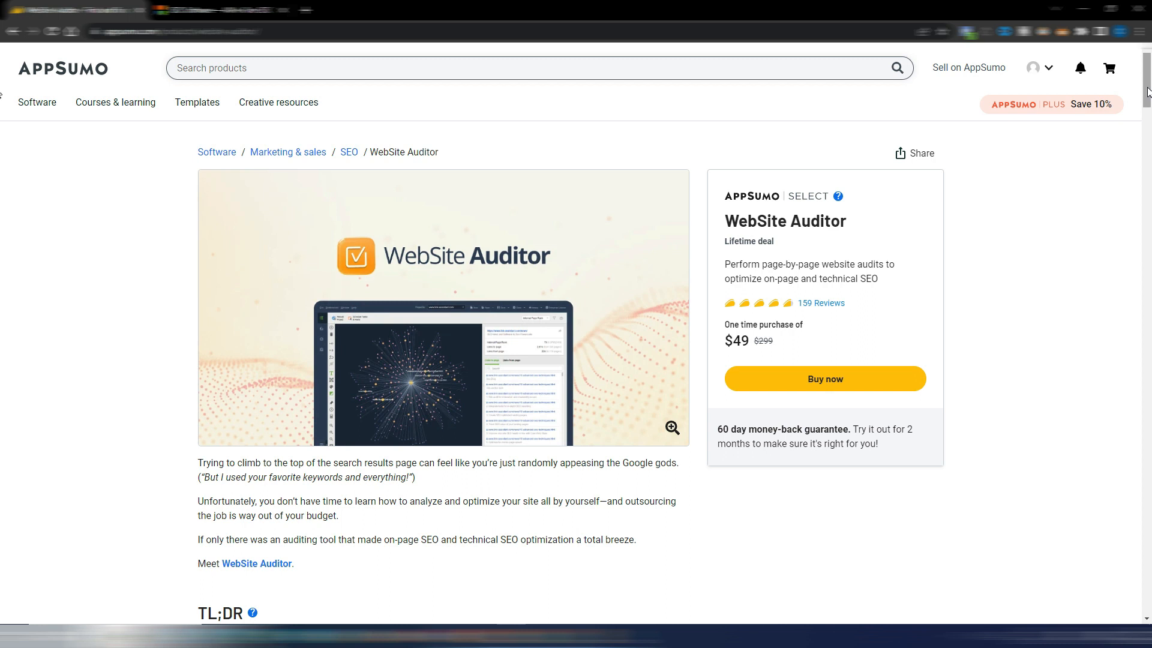
pyautogui.moveTo(1147, 92); pyautogui.dragTo(1147, 399)
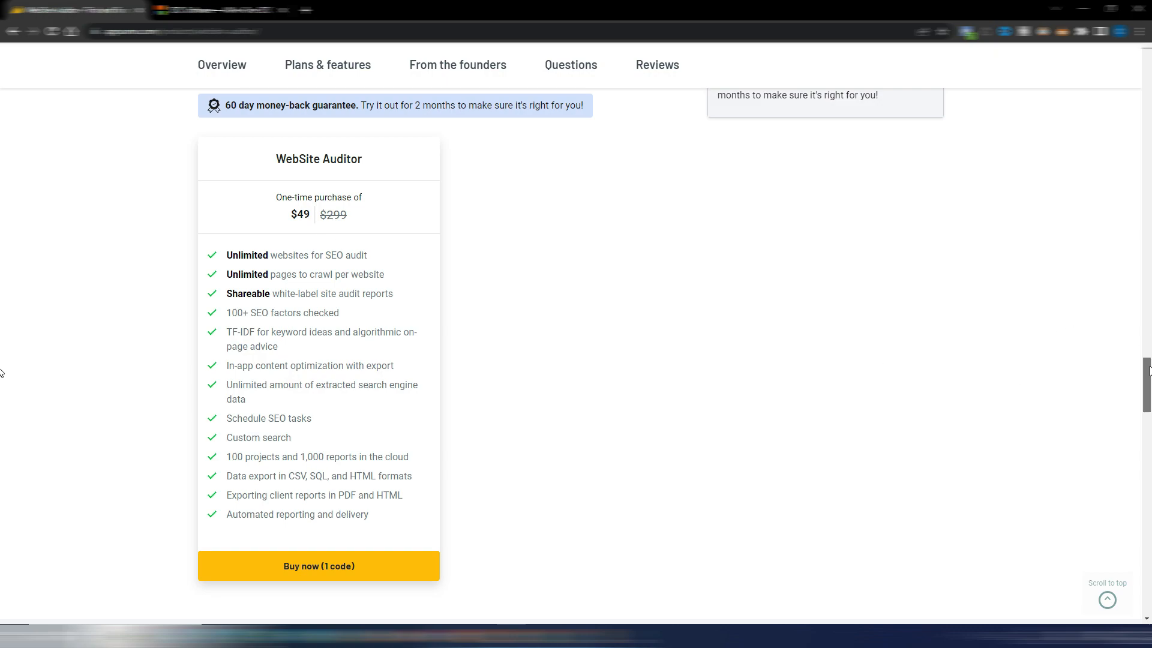
pyautogui.moveTo(1147, 370)
pyautogui.mouseDown()
pyautogui.moveTo(1147, 226)
pyautogui.moveTo(1147, 359)
pyautogui.moveTo(1147, 348)
pyautogui.mouseUp()
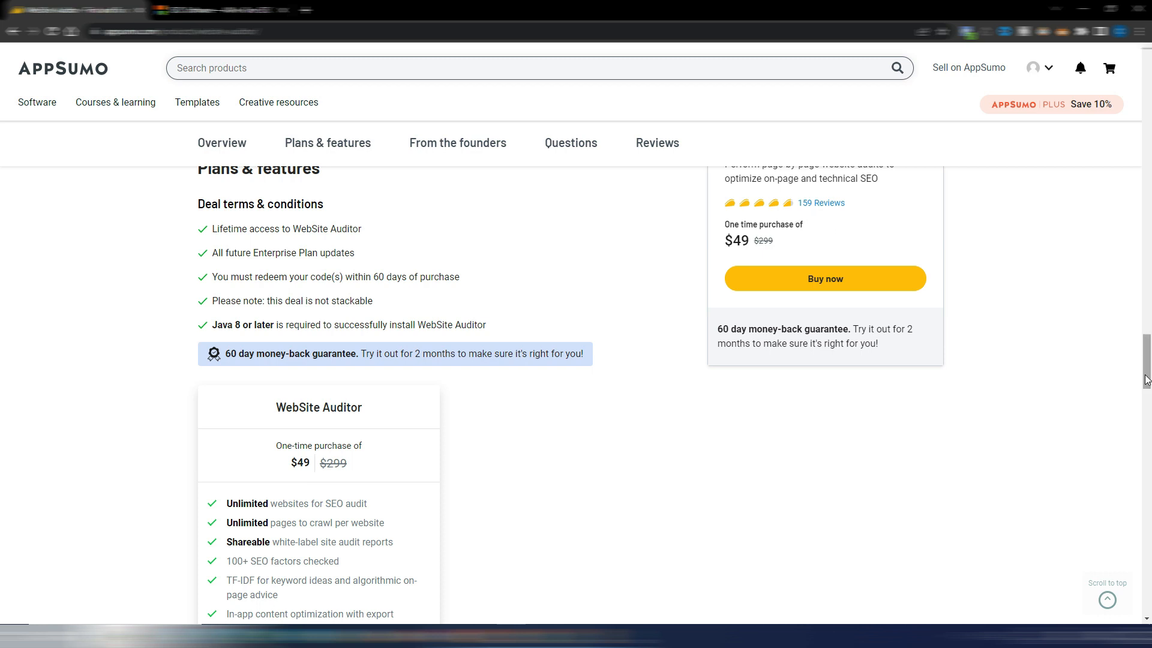
pyautogui.moveTo(1147, 380); pyautogui.dragTo(1147, 381)
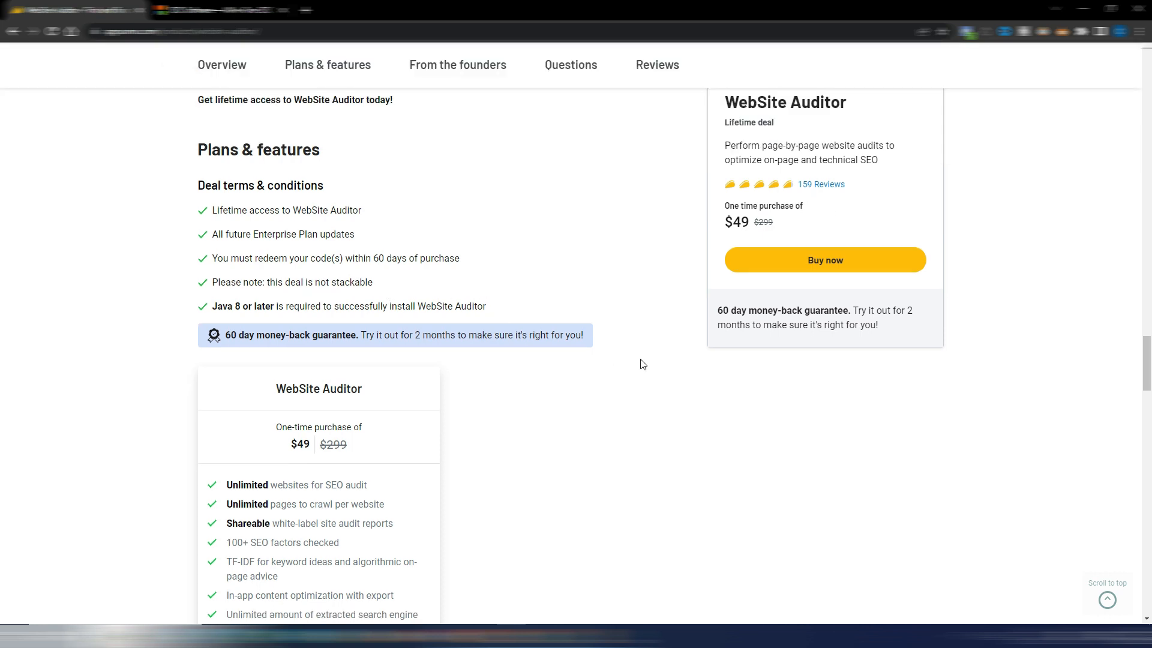
pyautogui.scroll(-4, 643, 363)
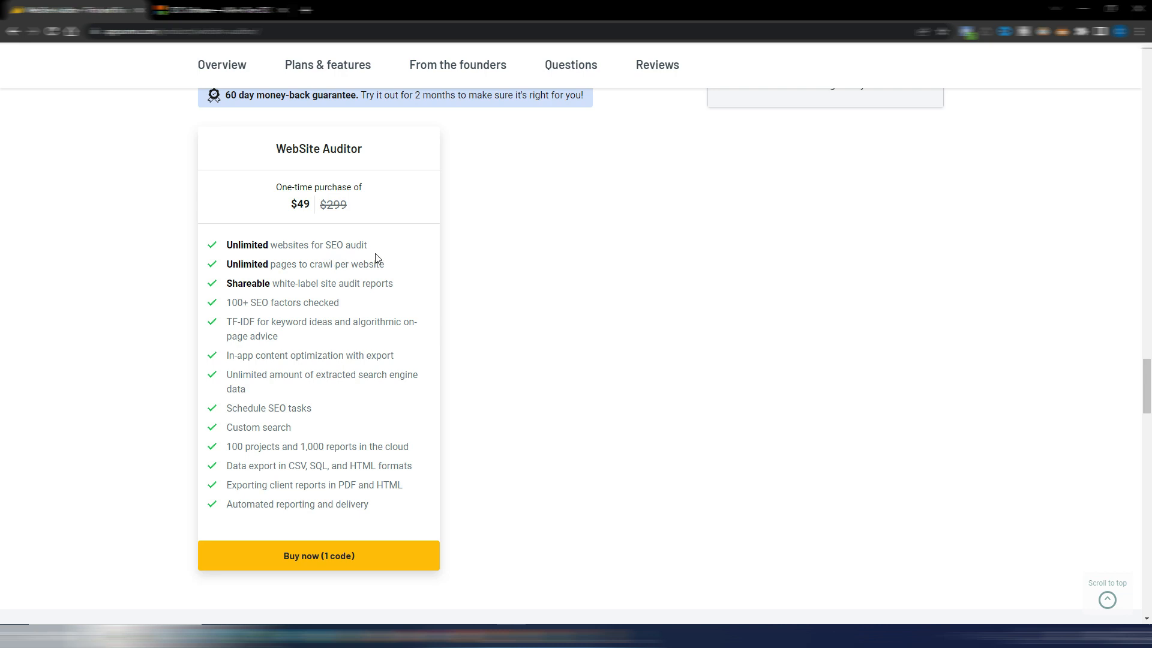
# - Read through the WebSite Auditor plan's feature list, highlighting the unlimited websites, unlimited pages, white-label reports and TF-IDF entries
pyautogui.moveTo(382, 246); pyautogui.dragTo(230, 243)
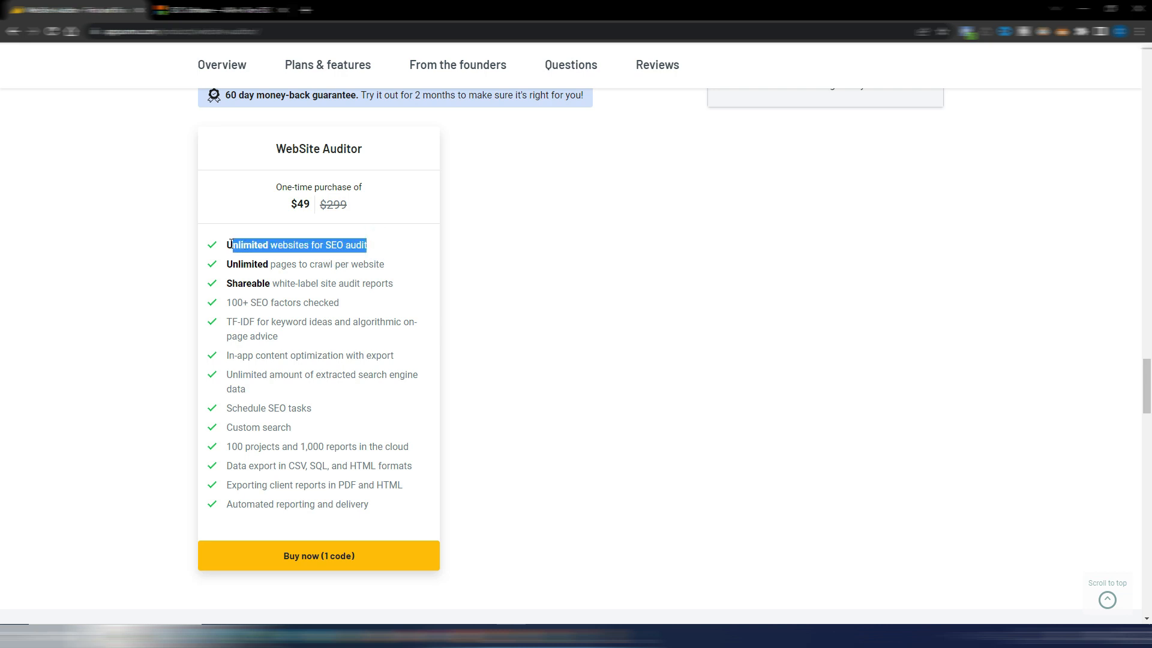
pyautogui.click(411, 251)
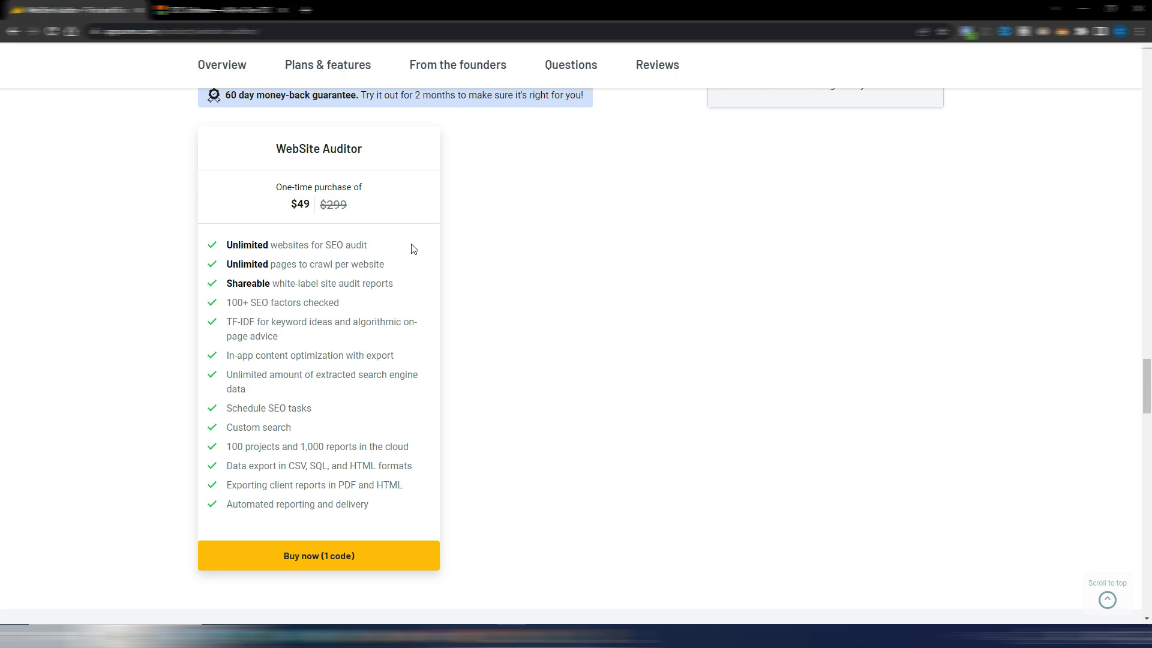
pyautogui.click(411, 245)
pyautogui.moveTo(397, 266); pyautogui.dragTo(225, 270)
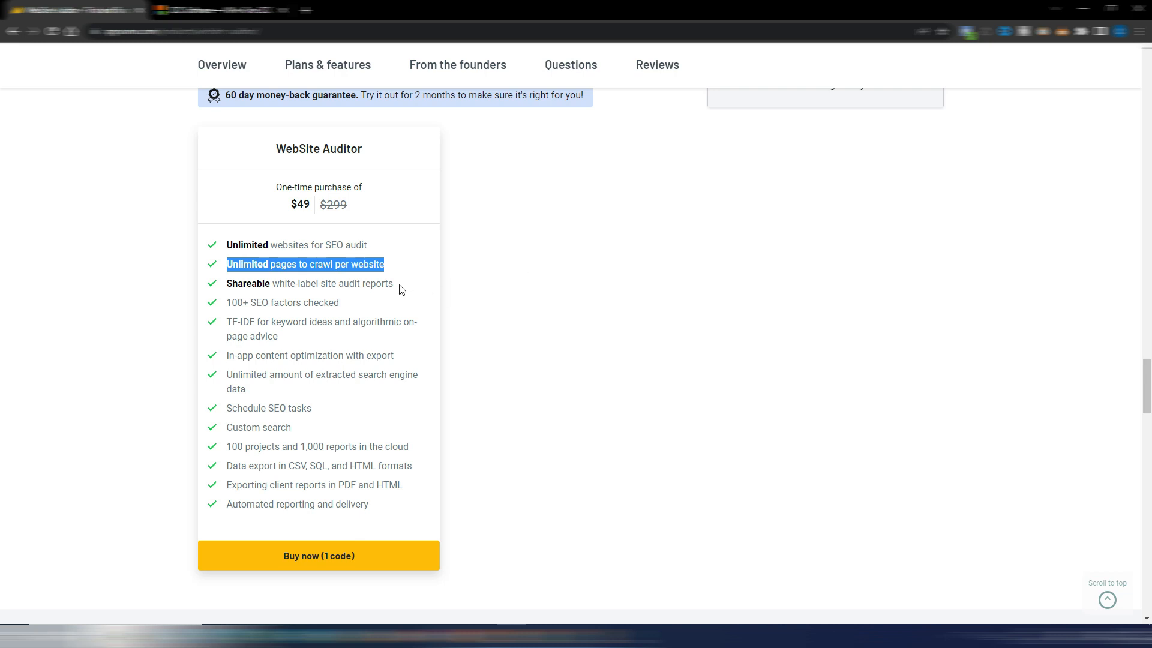
pyautogui.moveTo(399, 286); pyautogui.dragTo(229, 283)
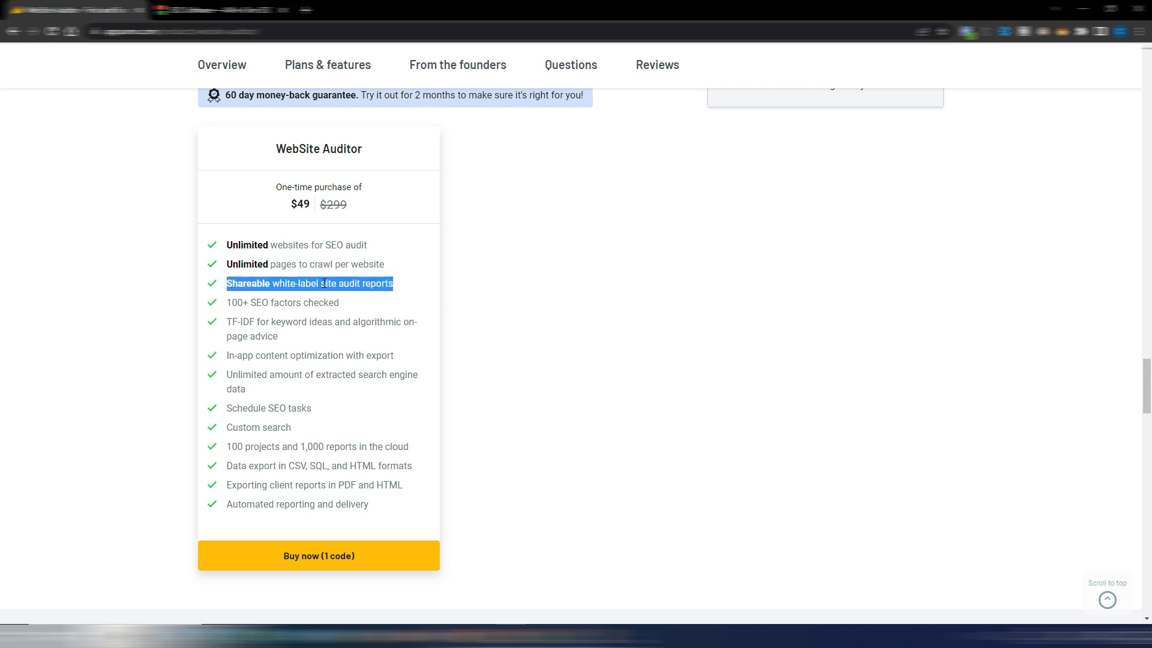
pyautogui.click(415, 287)
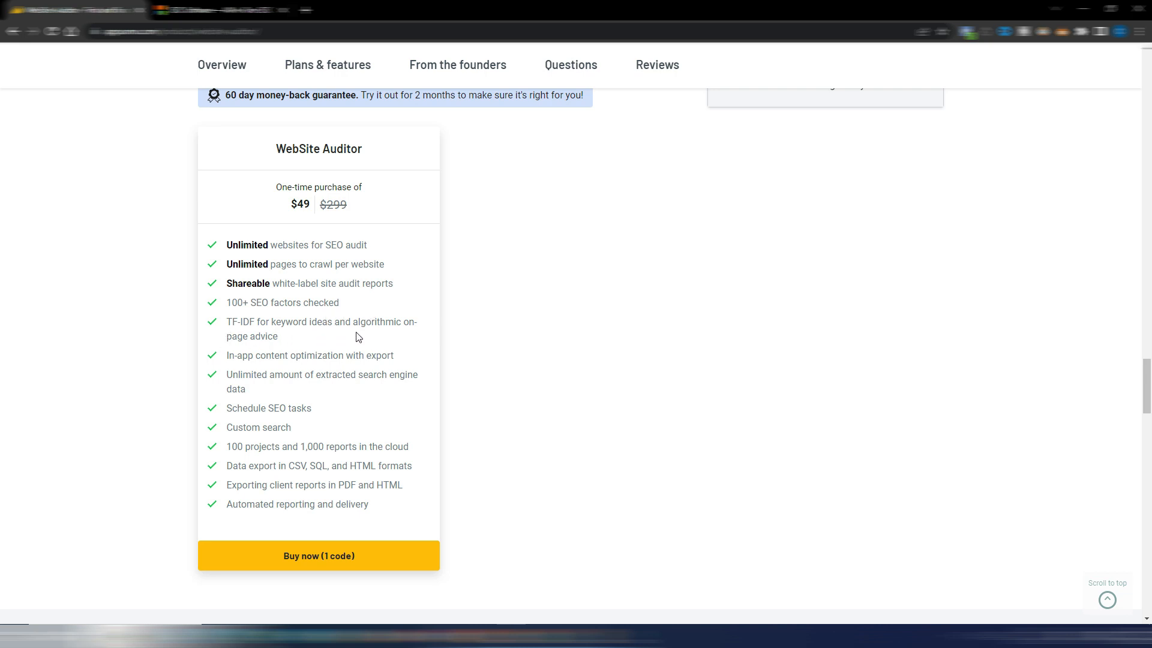
pyautogui.tripleClick(271, 334)
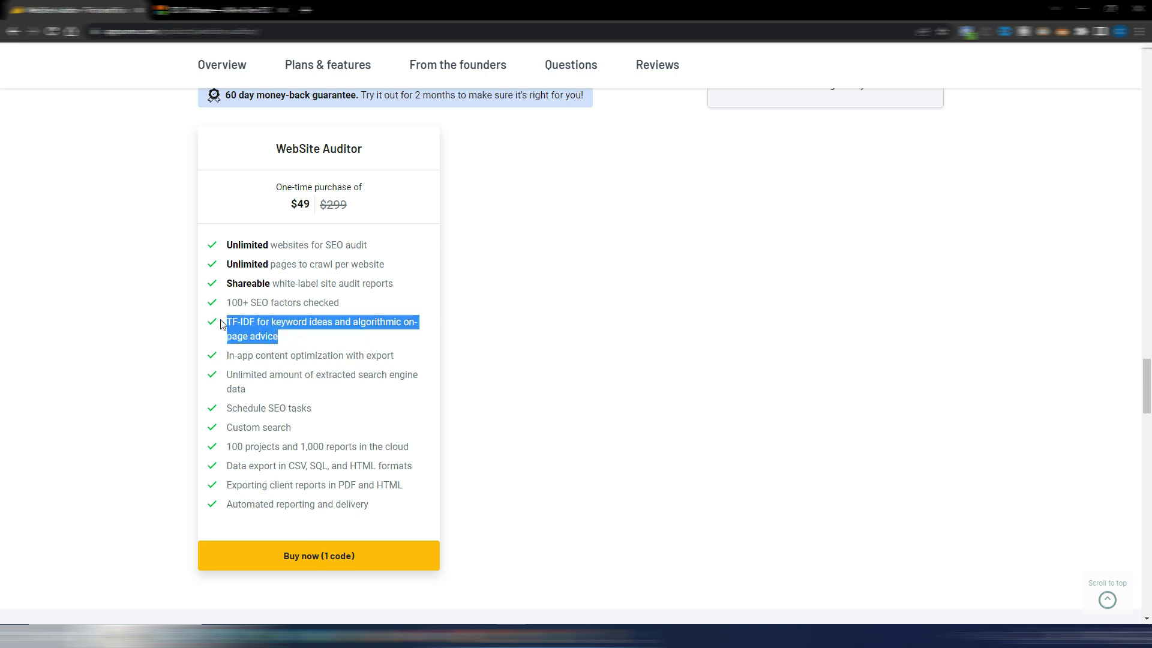
pyautogui.click(310, 333)
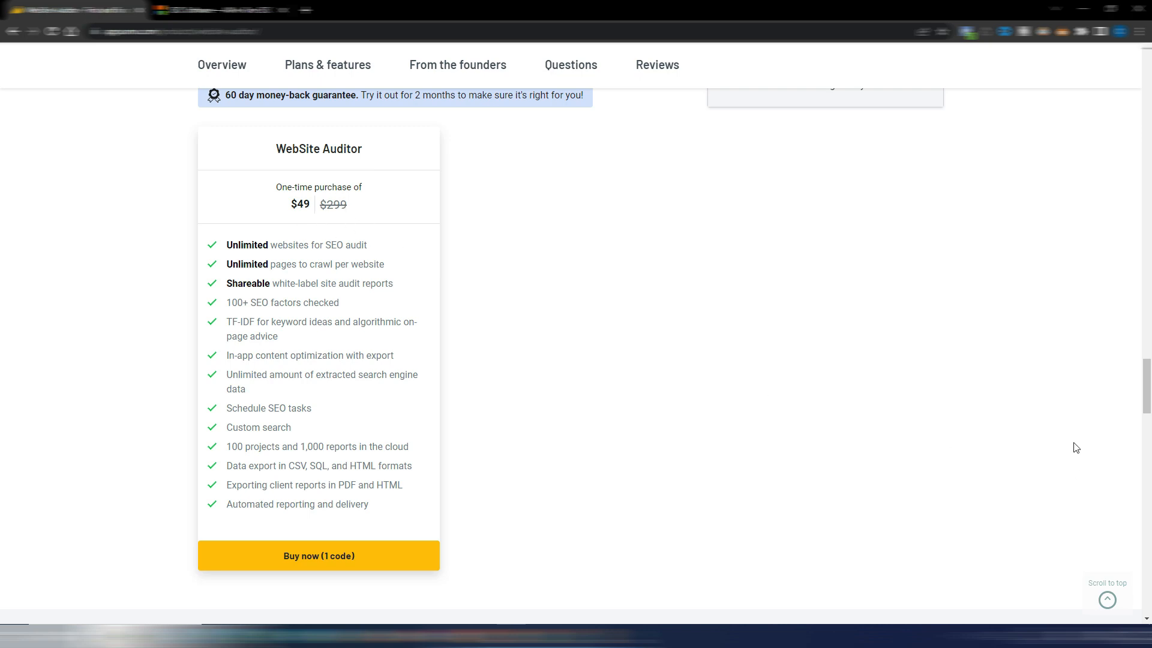
pyautogui.moveTo(1150, 401)
pyautogui.mouseDown()
pyautogui.moveTo(1150, 50)
pyautogui.moveTo(1144, 399)
pyautogui.mouseUp()
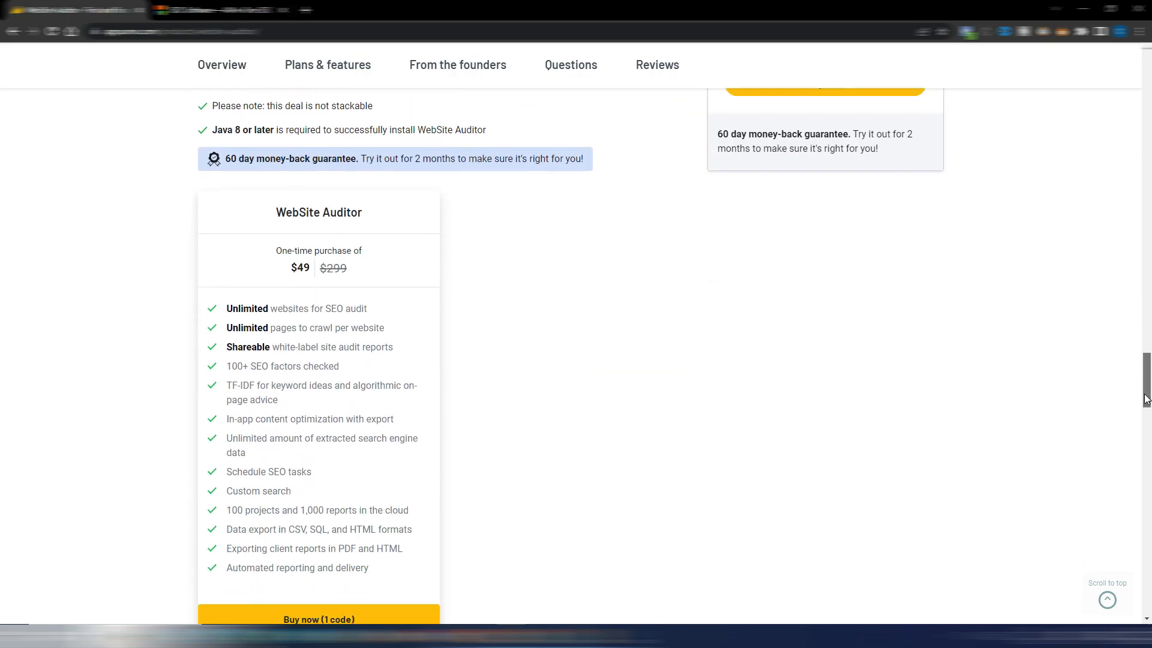
# - Switch from the AppSumo deal to the SEO PowerSuite website and open the WebSite Auditor product page
pyautogui.click(204, 10)
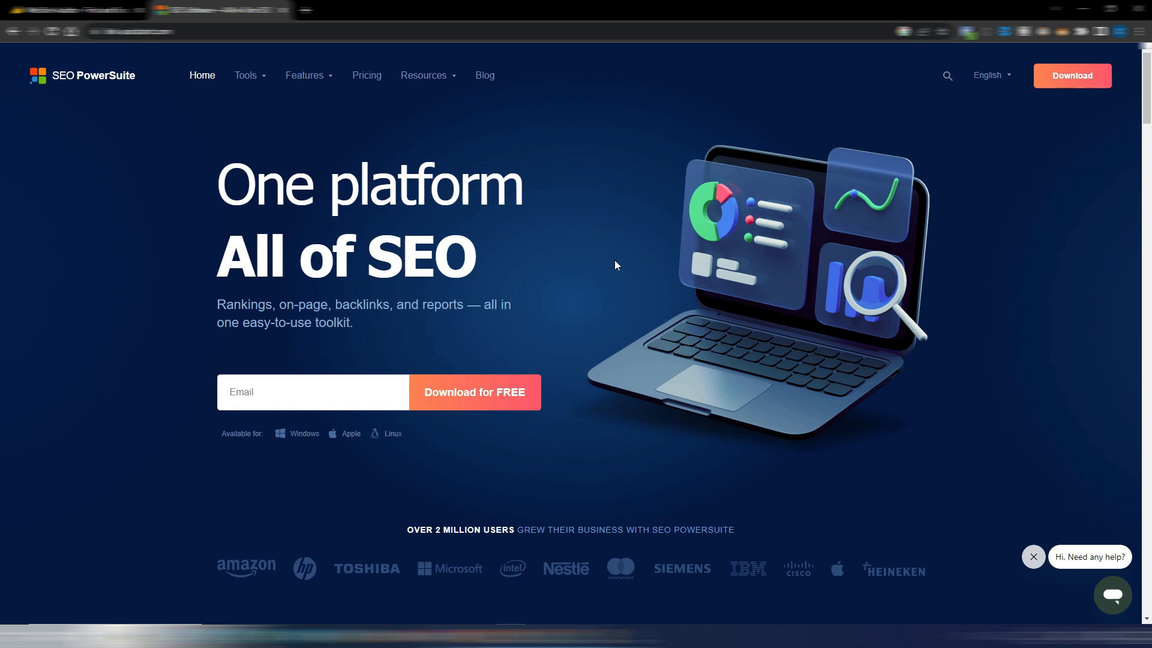
pyautogui.click(102, 11)
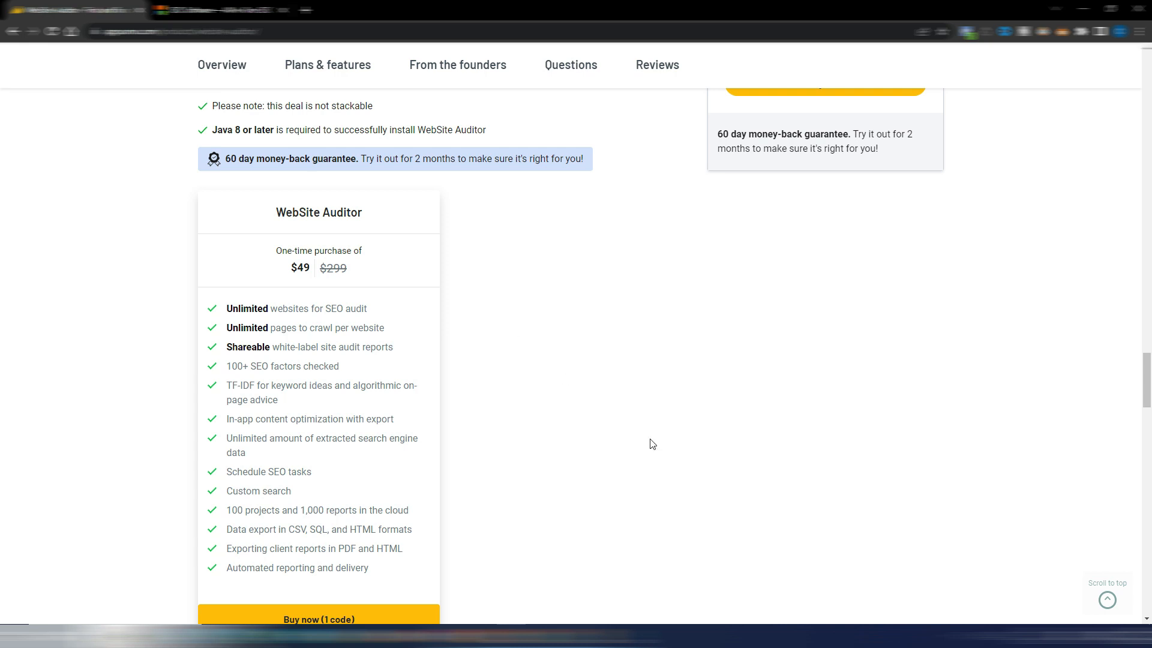
pyautogui.click(240, 10)
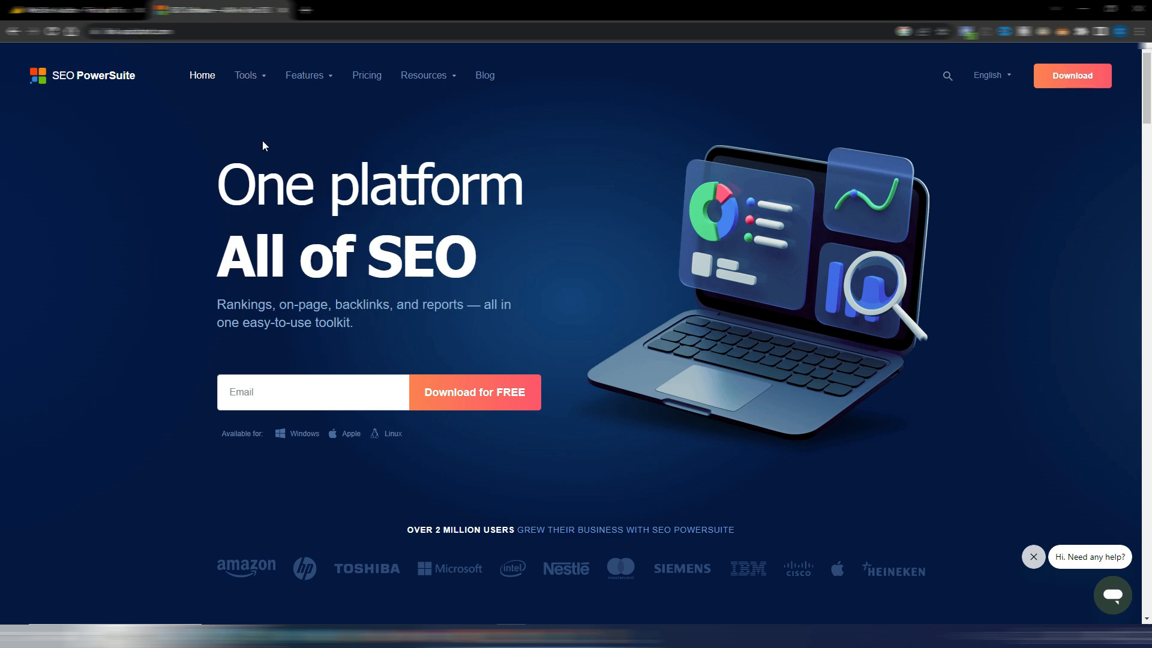
pyautogui.click(78, 10)
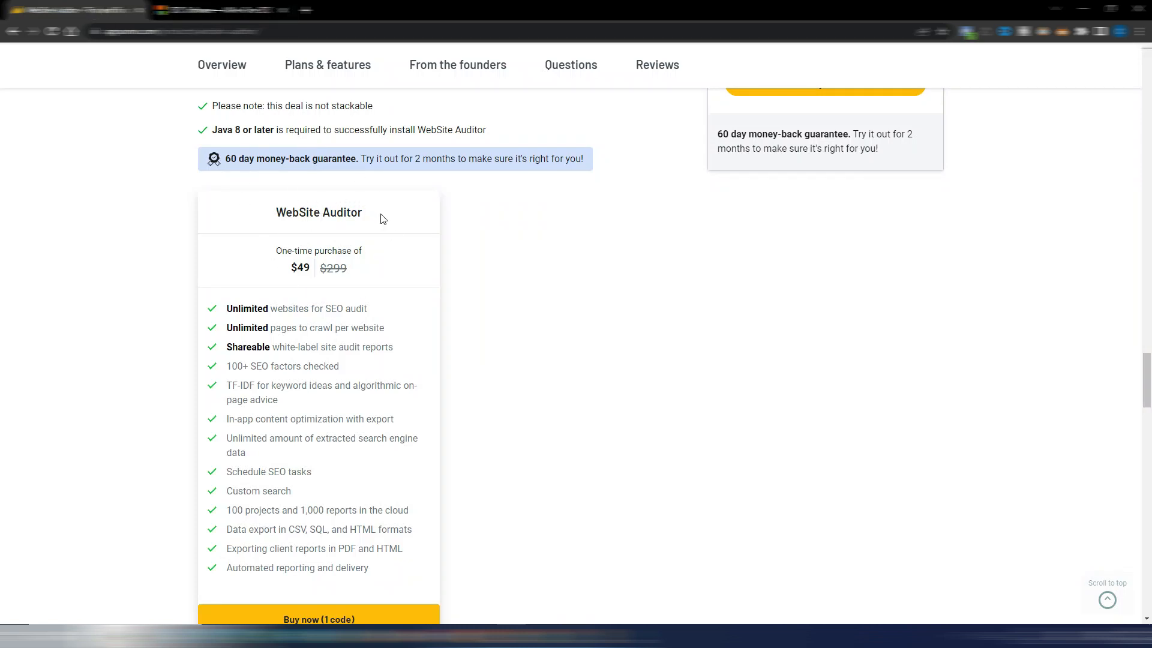
pyautogui.click(216, 11)
pyautogui.moveTo(263, 74)
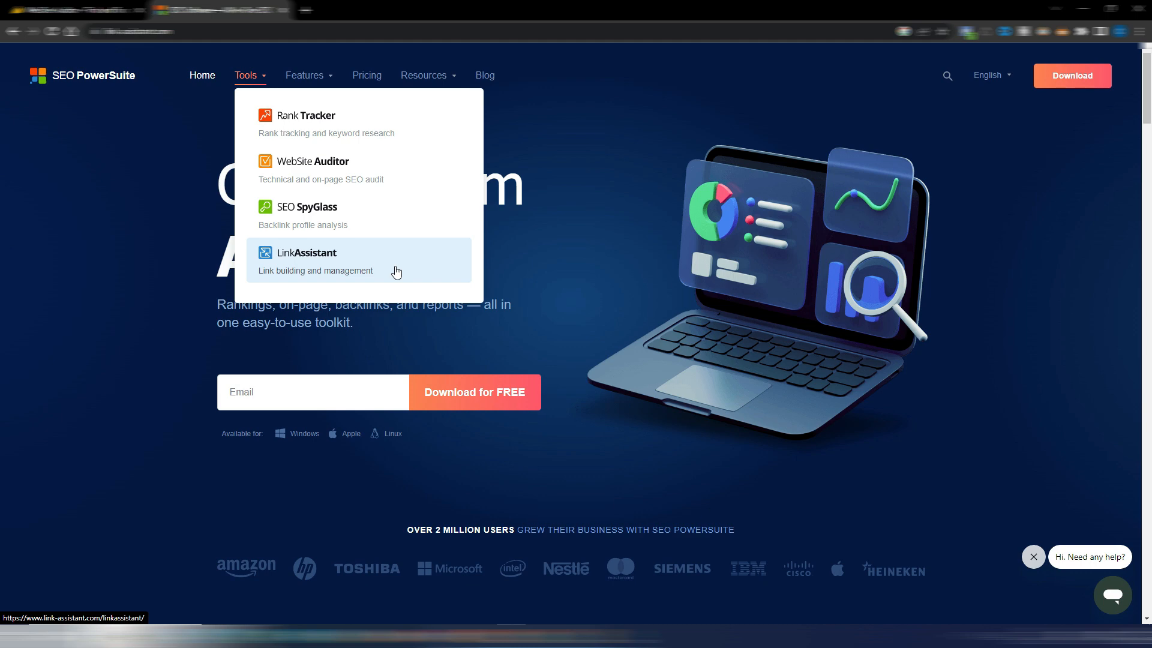
pyautogui.click(372, 171)
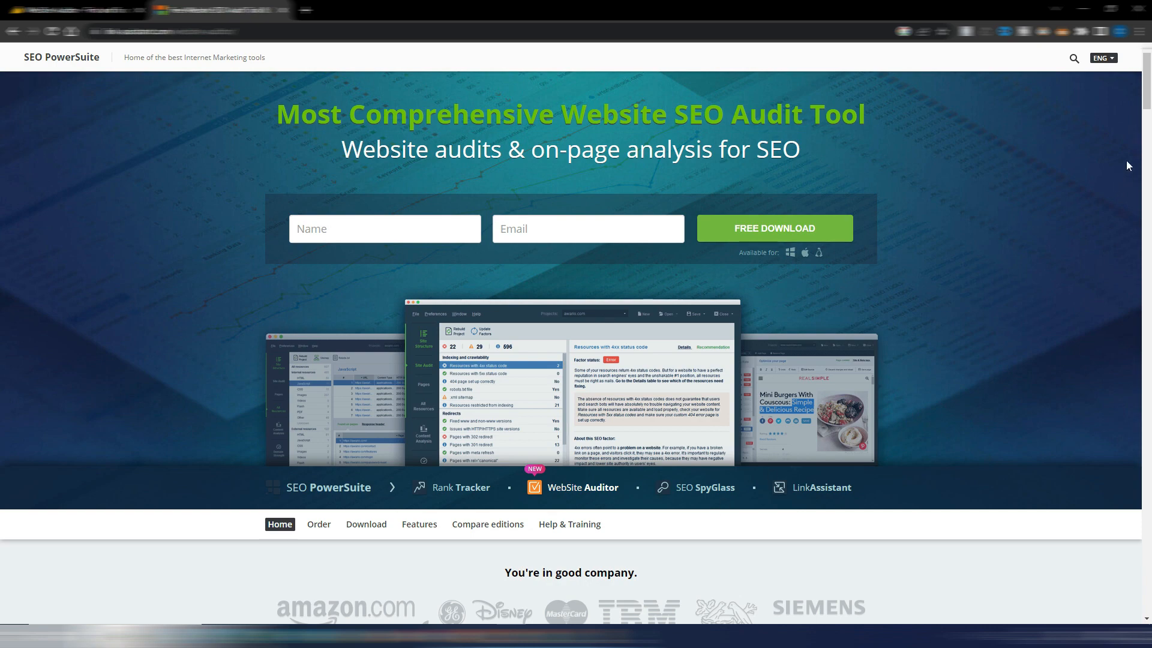
# - Open the WebSite Auditor edition comparison and check its features and prices against the AppSumo deal
pyautogui.scroll(-3, 582, 501)
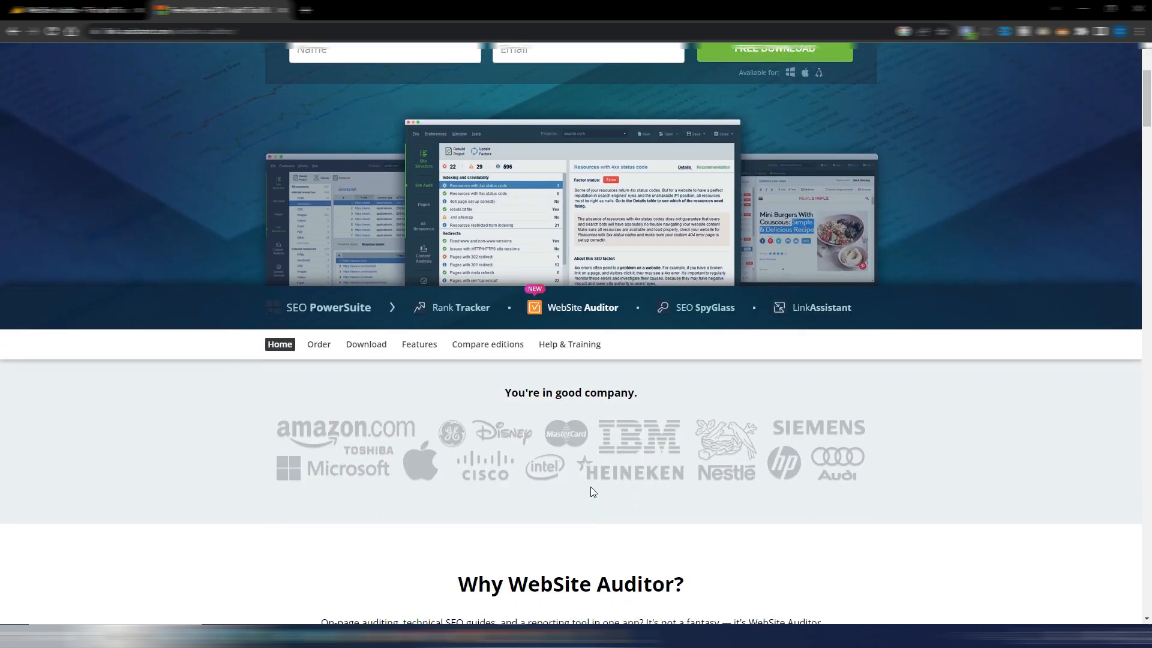
pyautogui.click(488, 344)
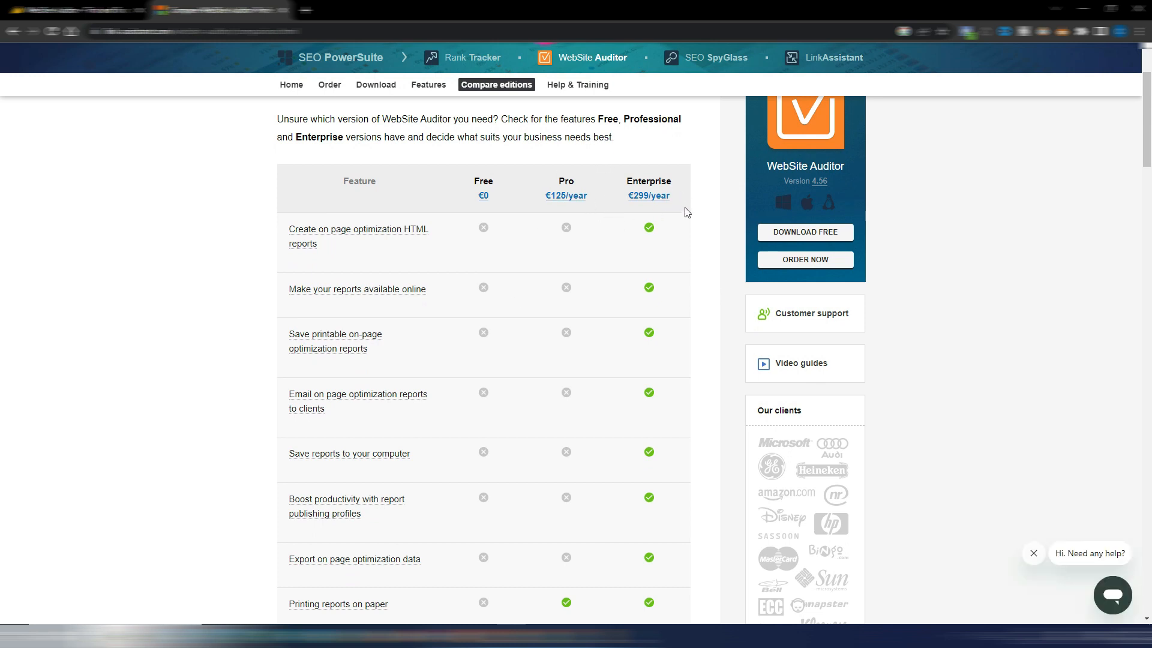
pyautogui.scroll(2, 690, 224)
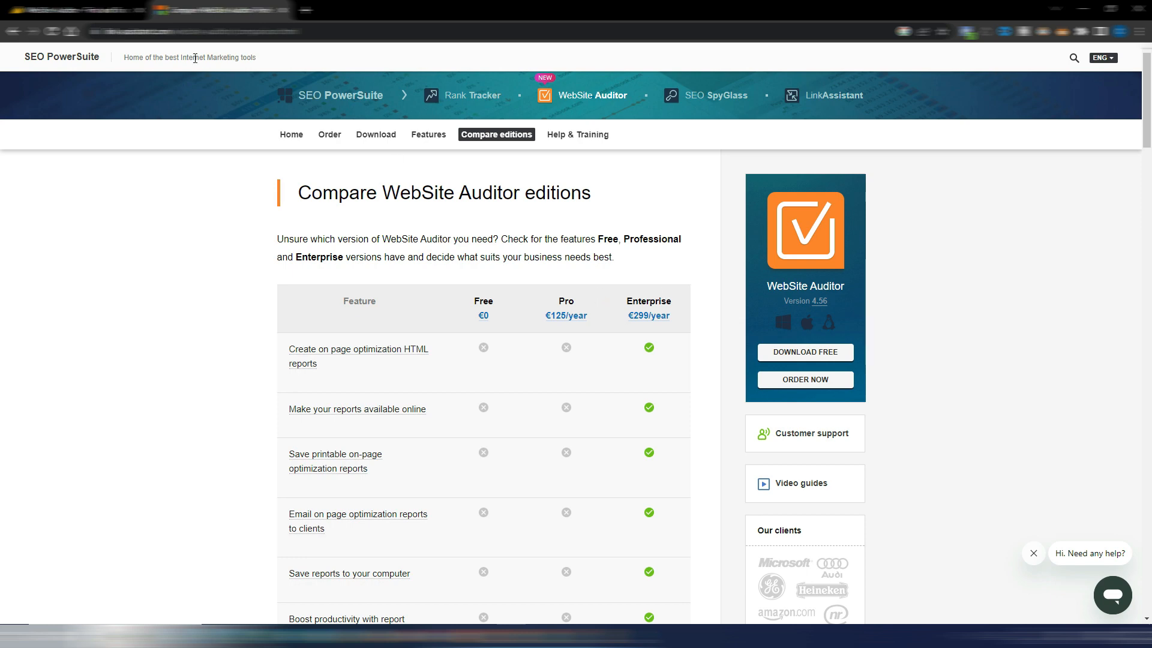
pyautogui.click(111, 11)
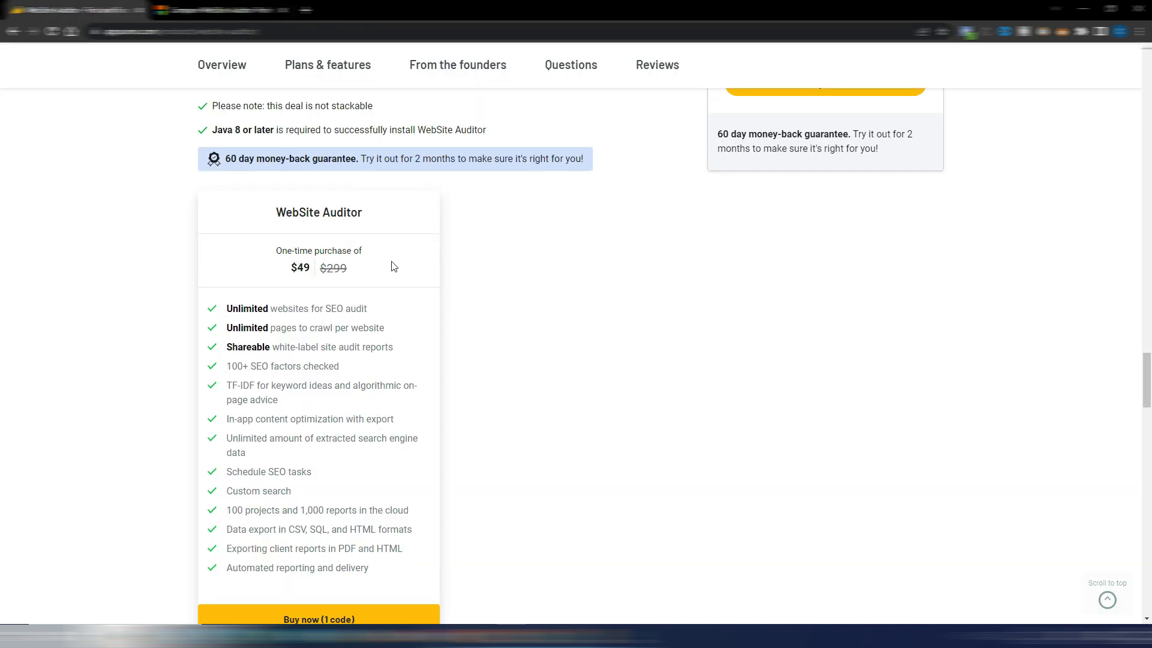
pyautogui.click(216, 10)
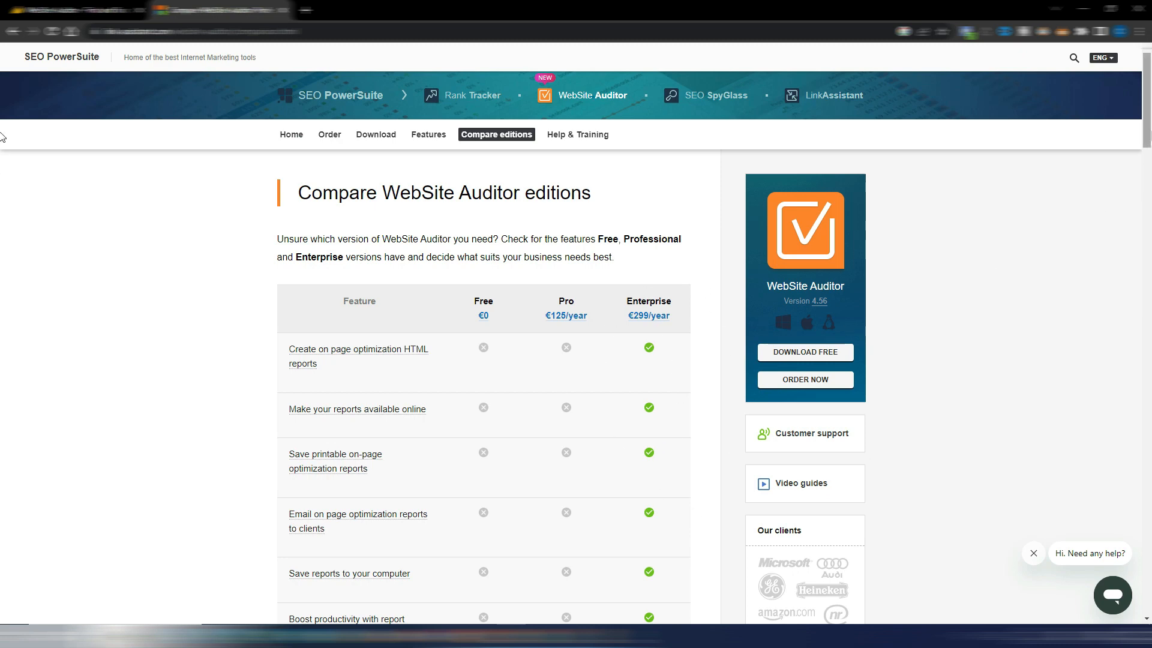
pyautogui.moveTo(1147, 104); pyautogui.dragTo(1148, 216)
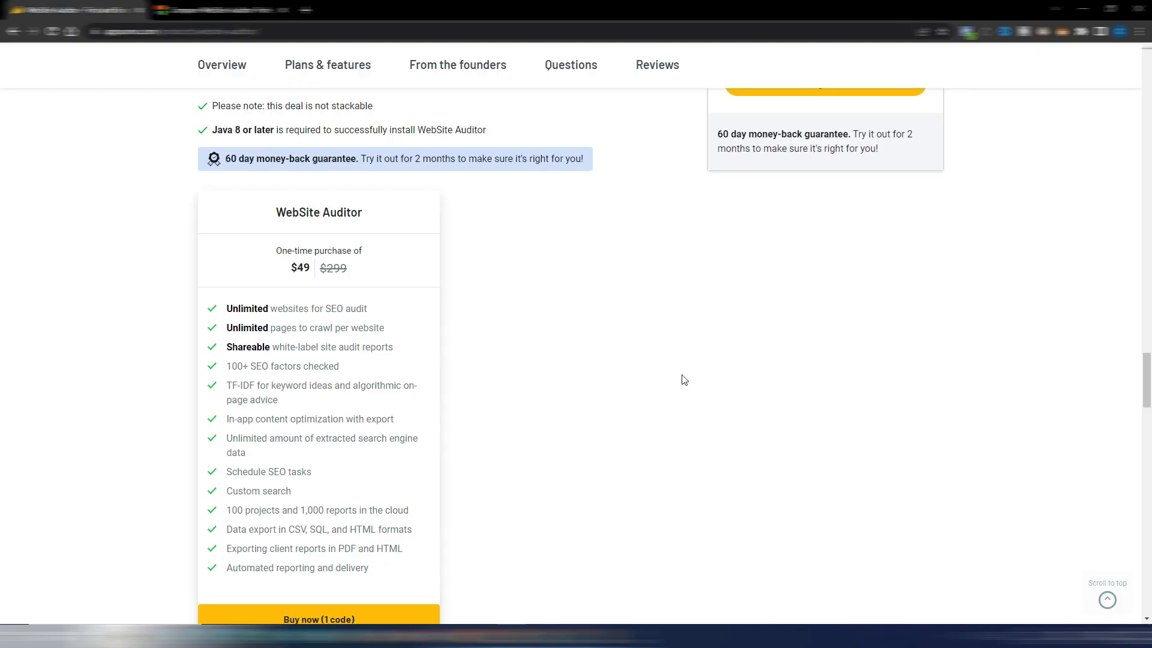
pyautogui.moveTo(1146, 397); pyautogui.dragTo(1149, 93)
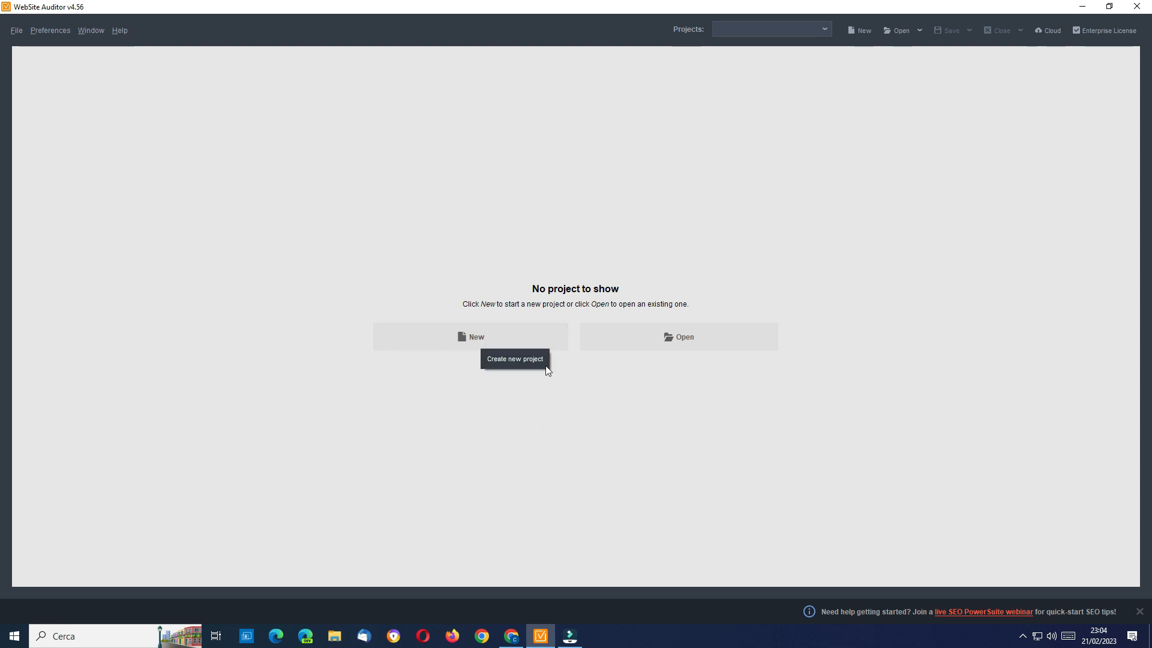
# - Start a new WebSite Auditor project for digitaltoolcase.com with expert options enabled and proceed to the crawler settings
pyautogui.click(502, 334)
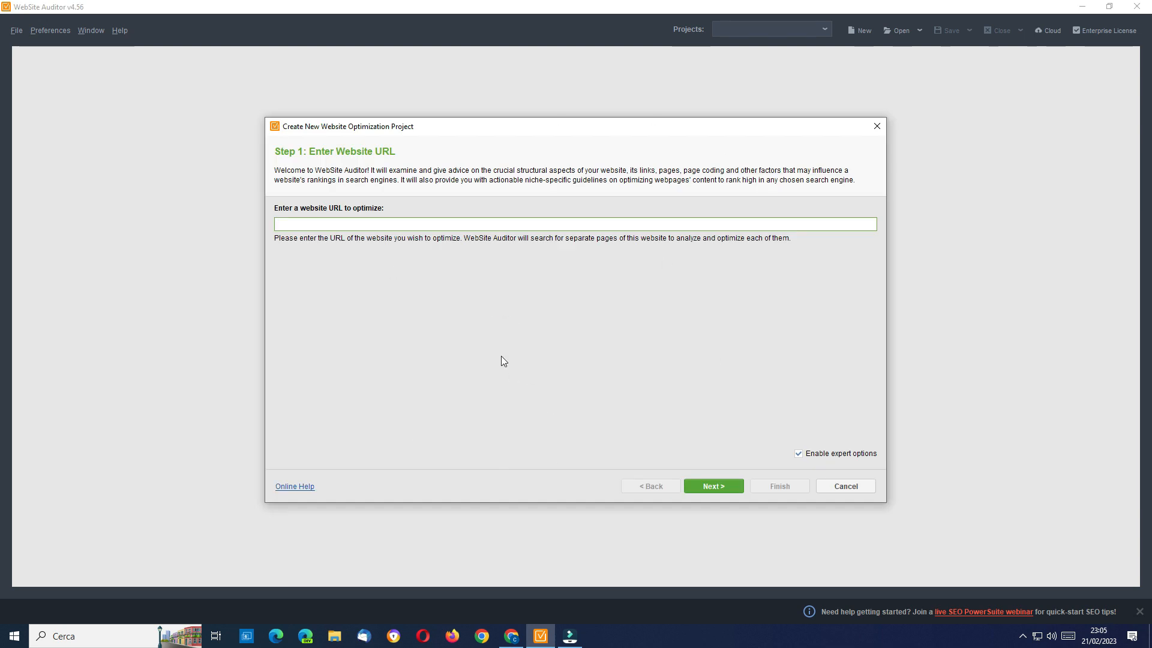
pyautogui.click(362, 224)
pyautogui.write('digitaltoolcase.com')
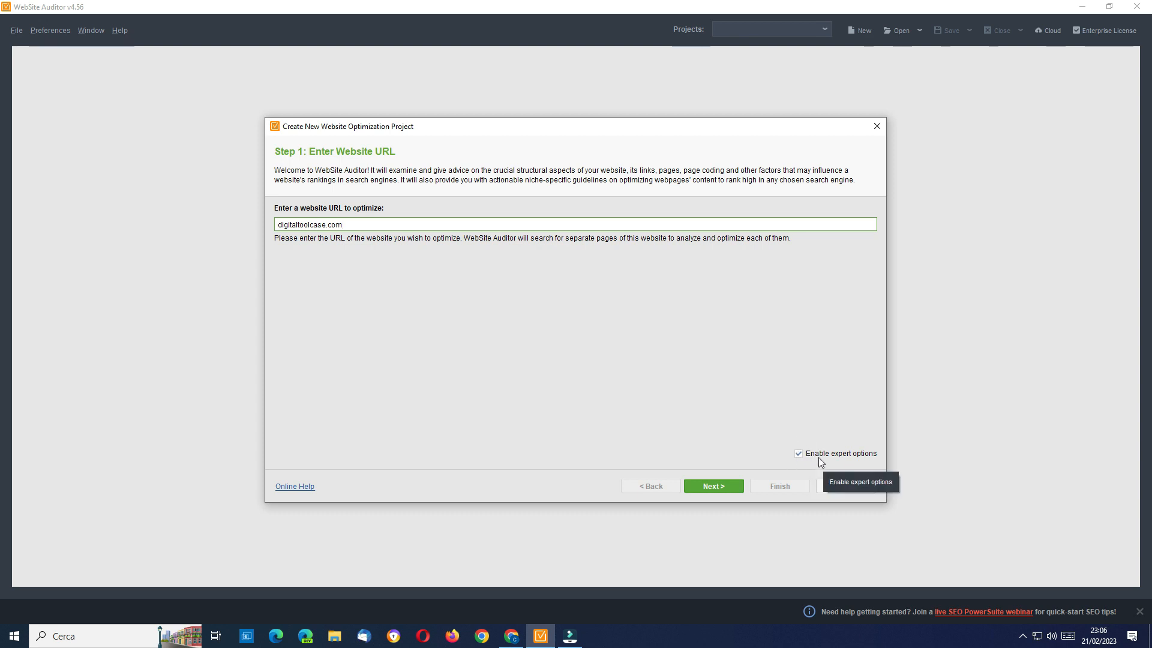
pyautogui.click(799, 454)
pyautogui.click(799, 454)
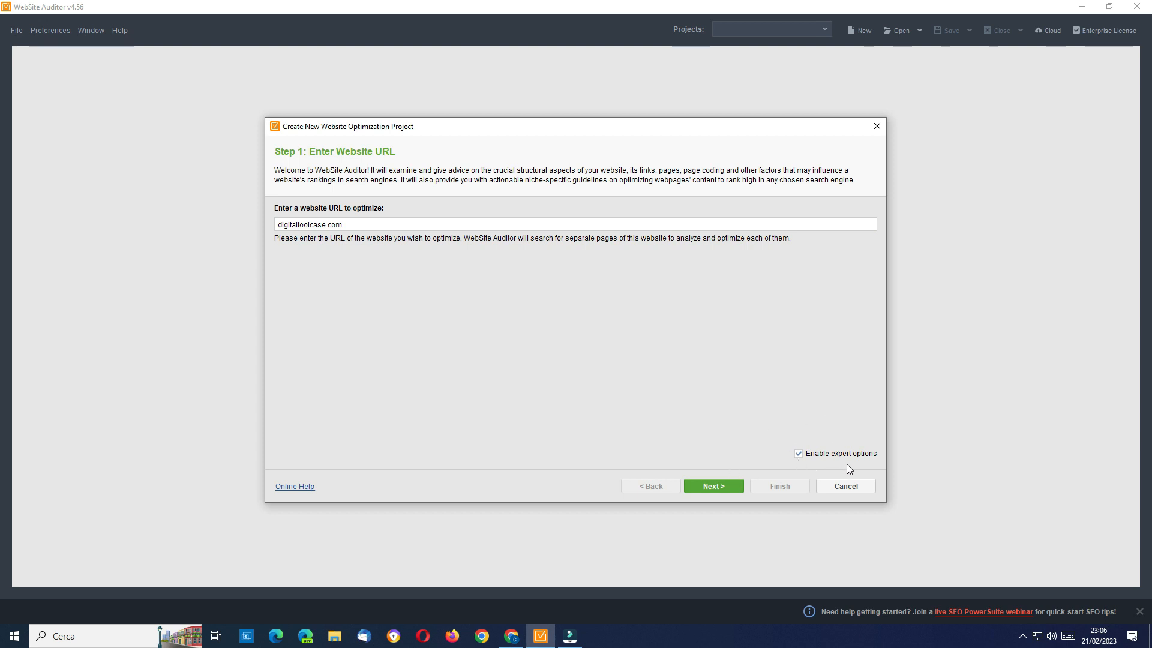
pyautogui.click(725, 483)
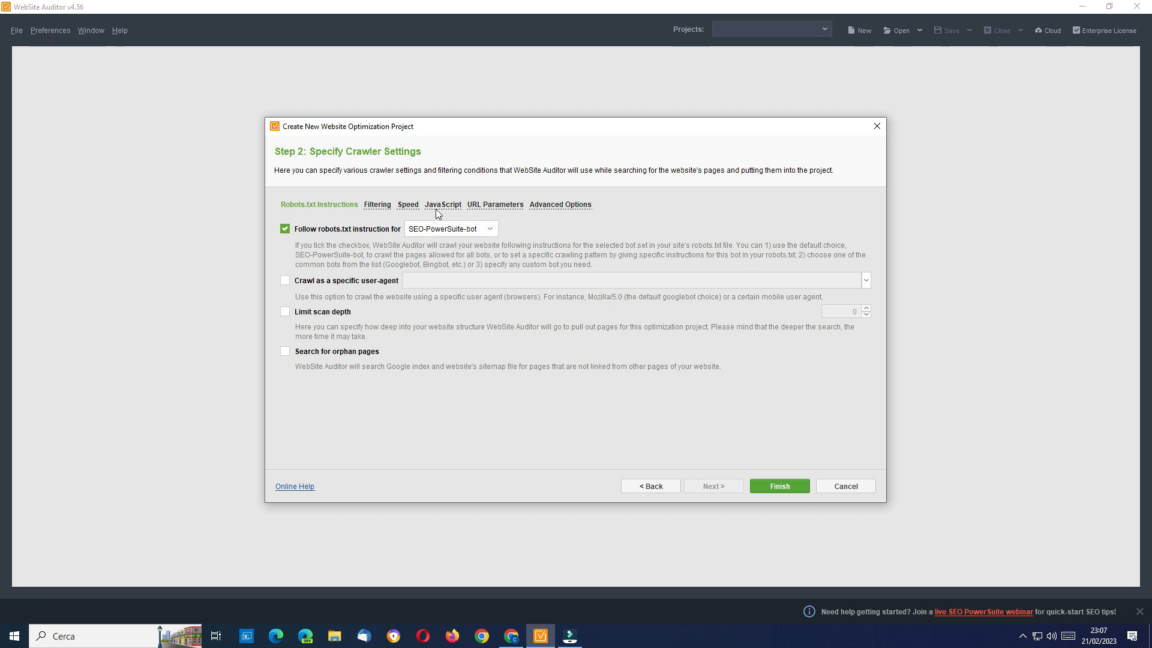
# - Review the bots offered for robots.txt instructions, keeping SEO-PowerSuite-bot, and open the crawler's Filtering settings
pyautogui.click(484, 230)
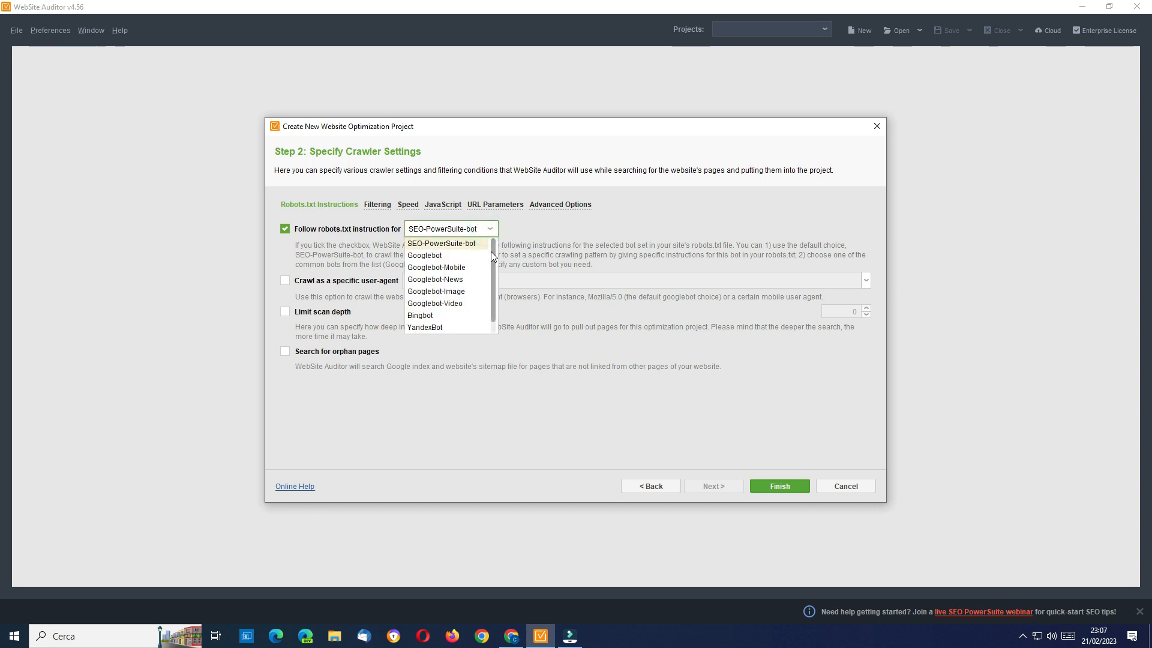
pyautogui.moveTo(494, 252)
pyautogui.mouseDown()
pyautogui.moveTo(490, 267)
pyautogui.moveTo(488, 240)
pyautogui.mouseUp()
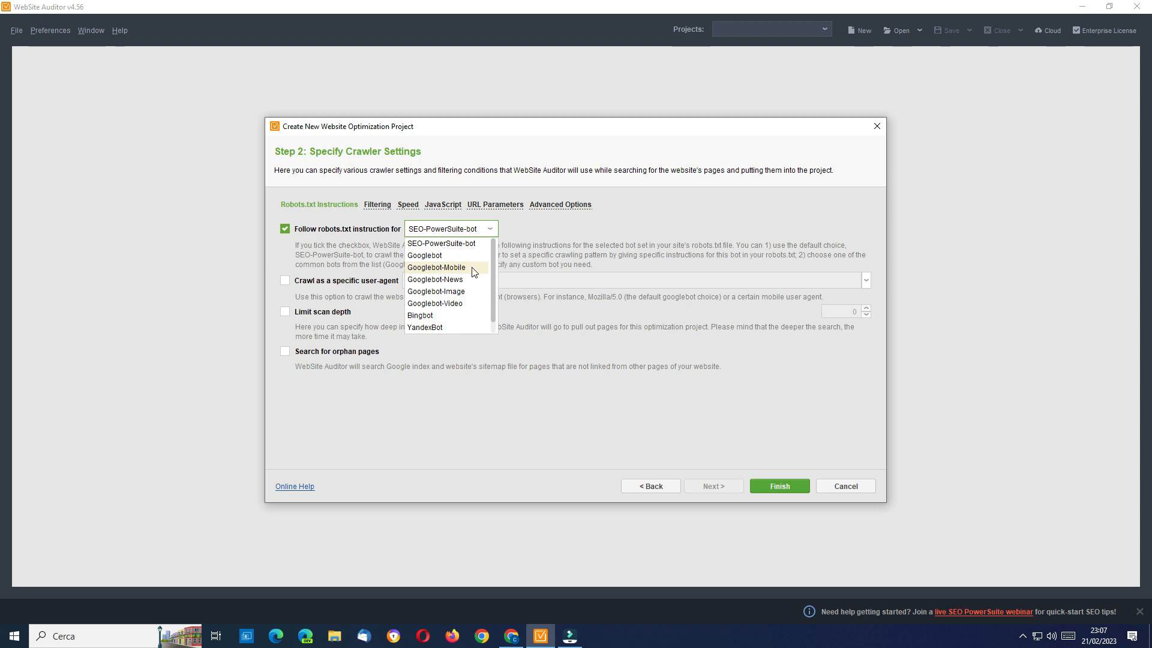
pyautogui.scroll(-1, 470, 276)
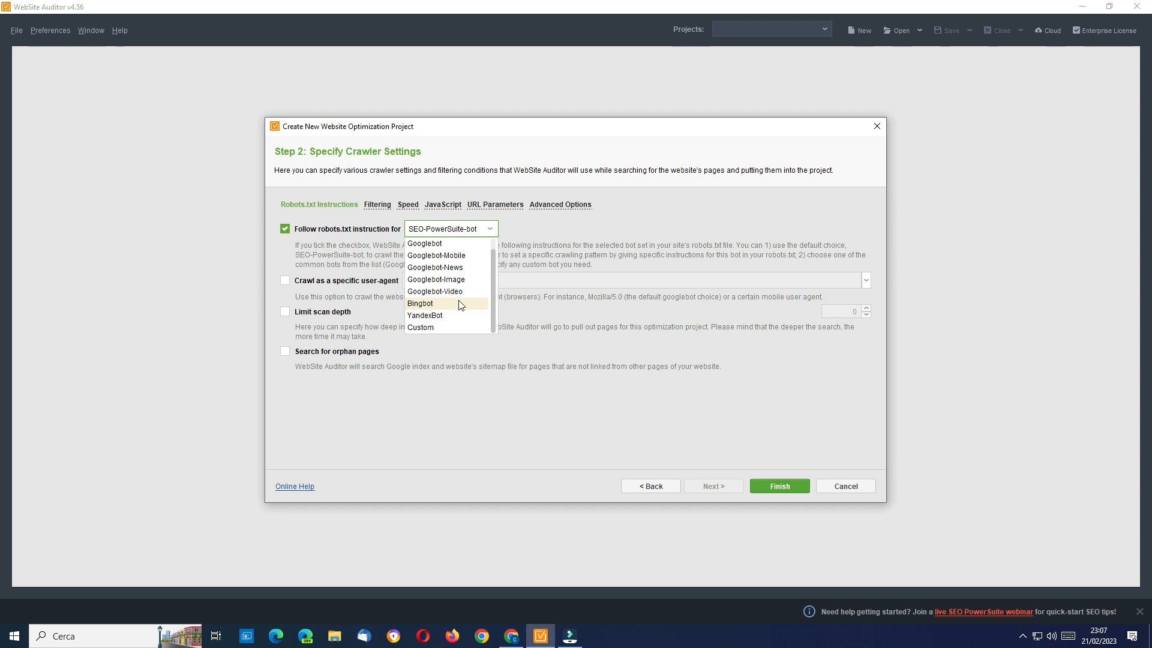
pyautogui.scroll(1, 462, 305)
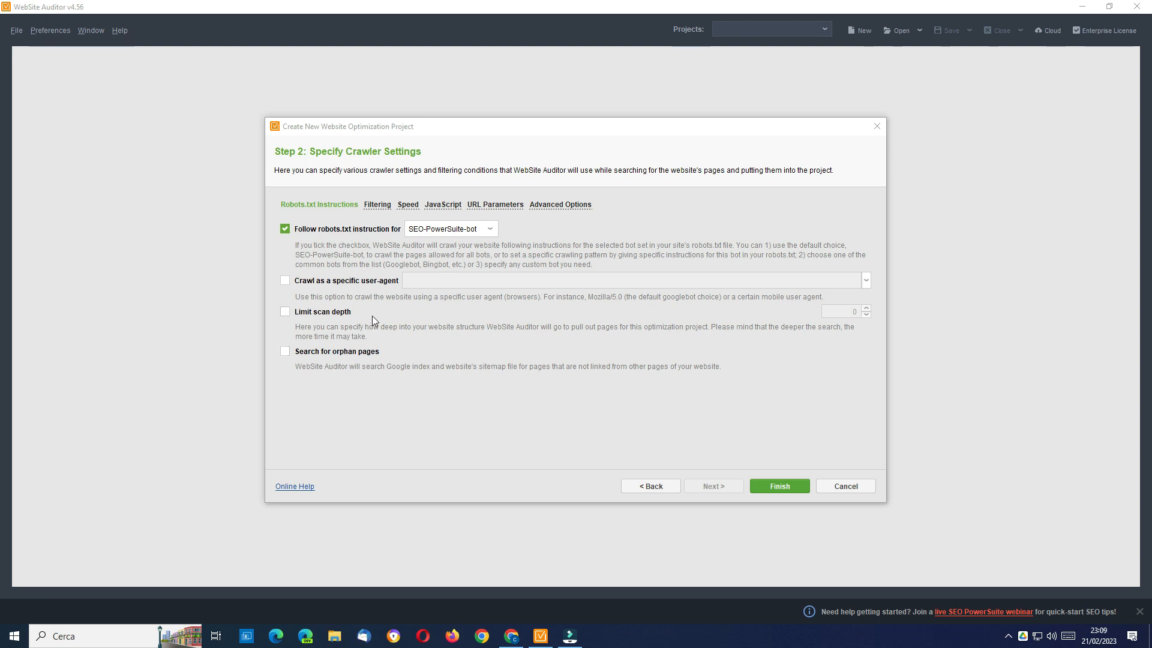
pyautogui.click(376, 204)
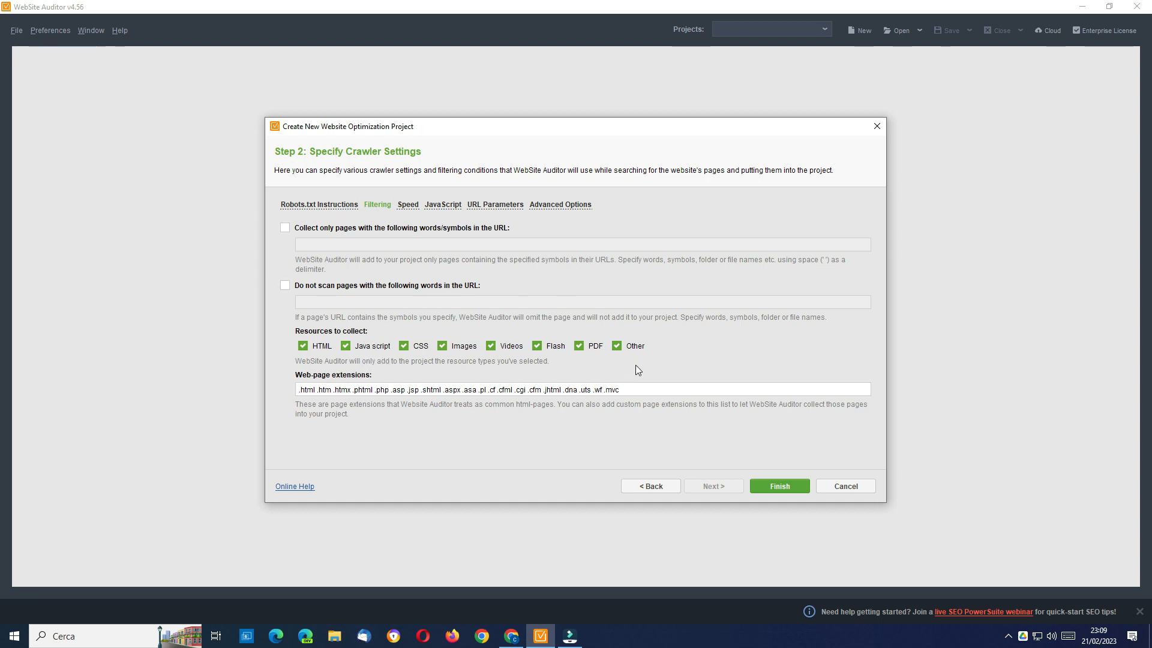
# - Review the crawler's Speed, JavaScript, URL Parameters and Advanced Options settings
pyautogui.click(407, 206)
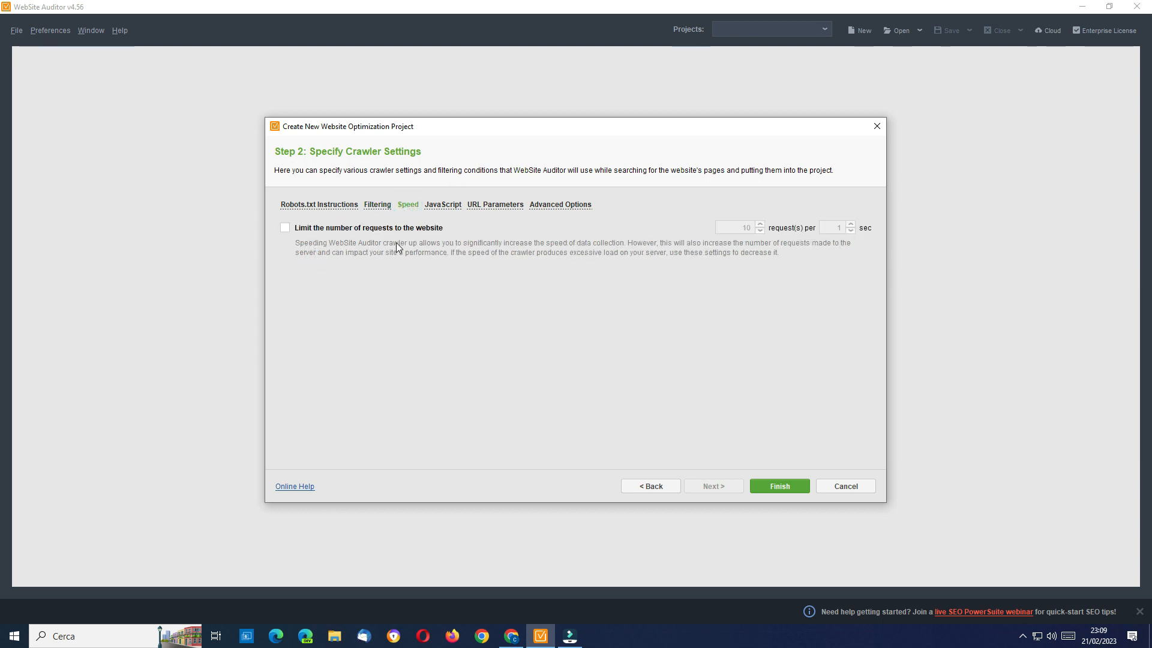
pyautogui.click(444, 205)
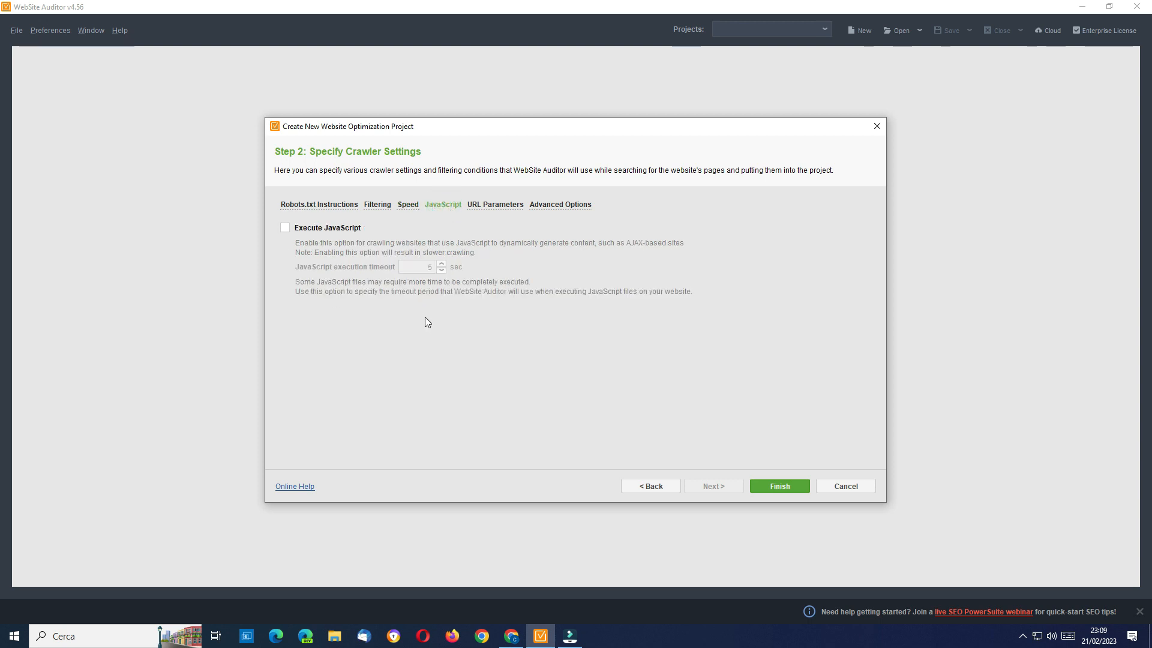
pyautogui.click(495, 205)
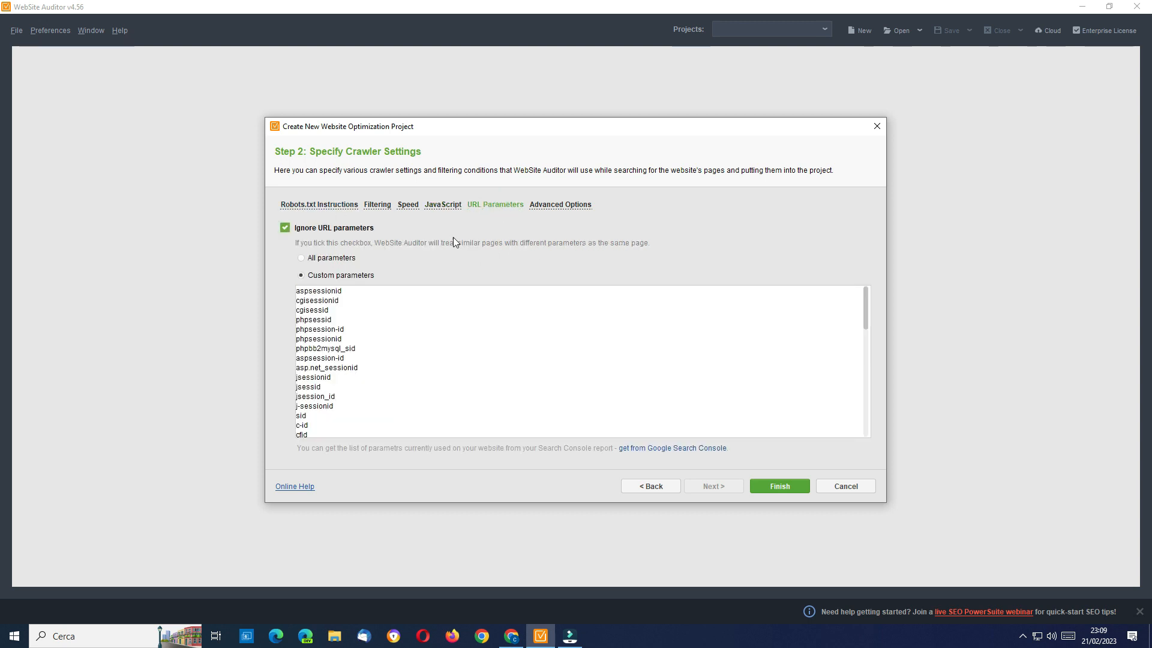
pyautogui.click(556, 206)
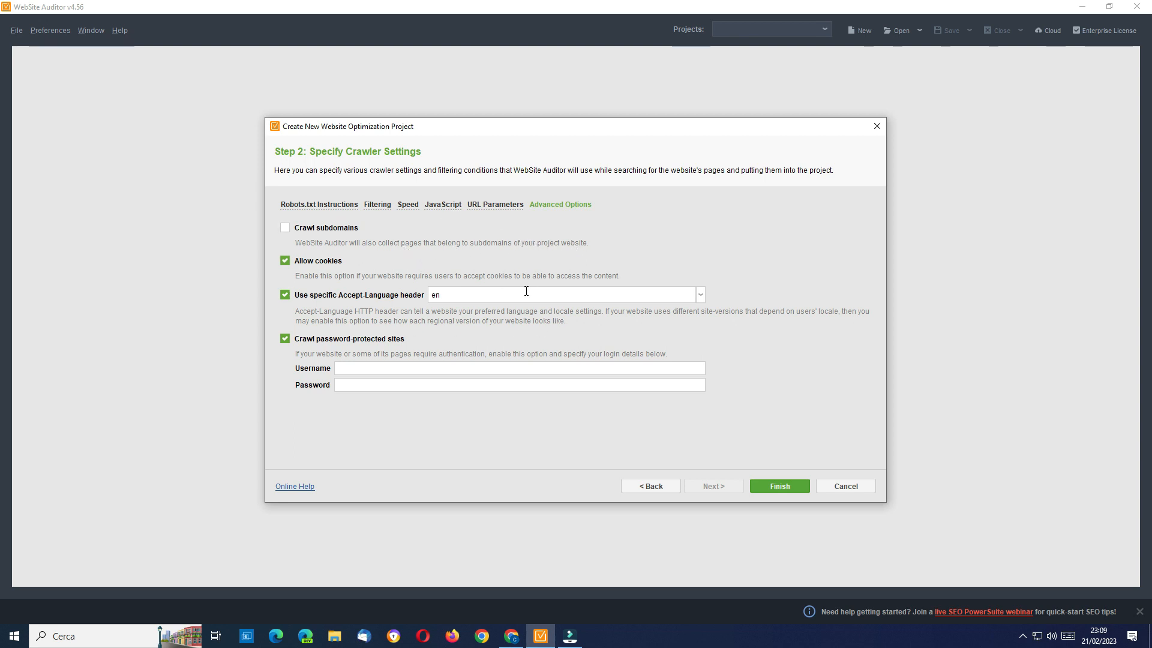
# - Make the crawler follow robots.txt instructions for Googlebot and finish creating the project
pyautogui.click(311, 204)
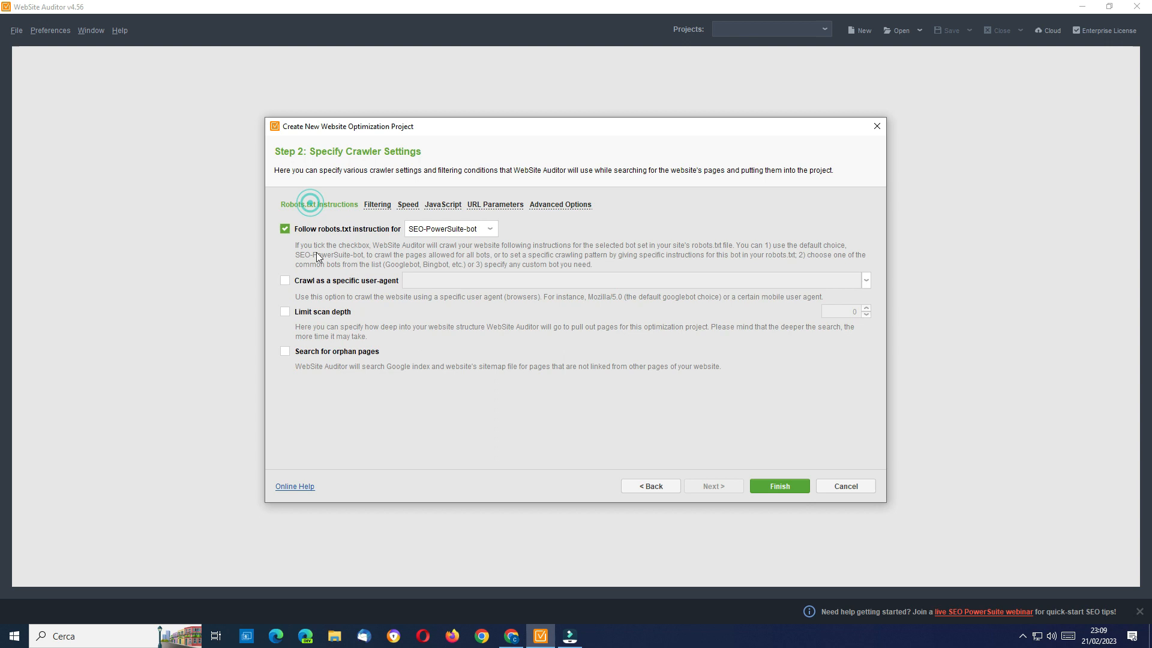
pyautogui.click(489, 229)
pyautogui.click(454, 255)
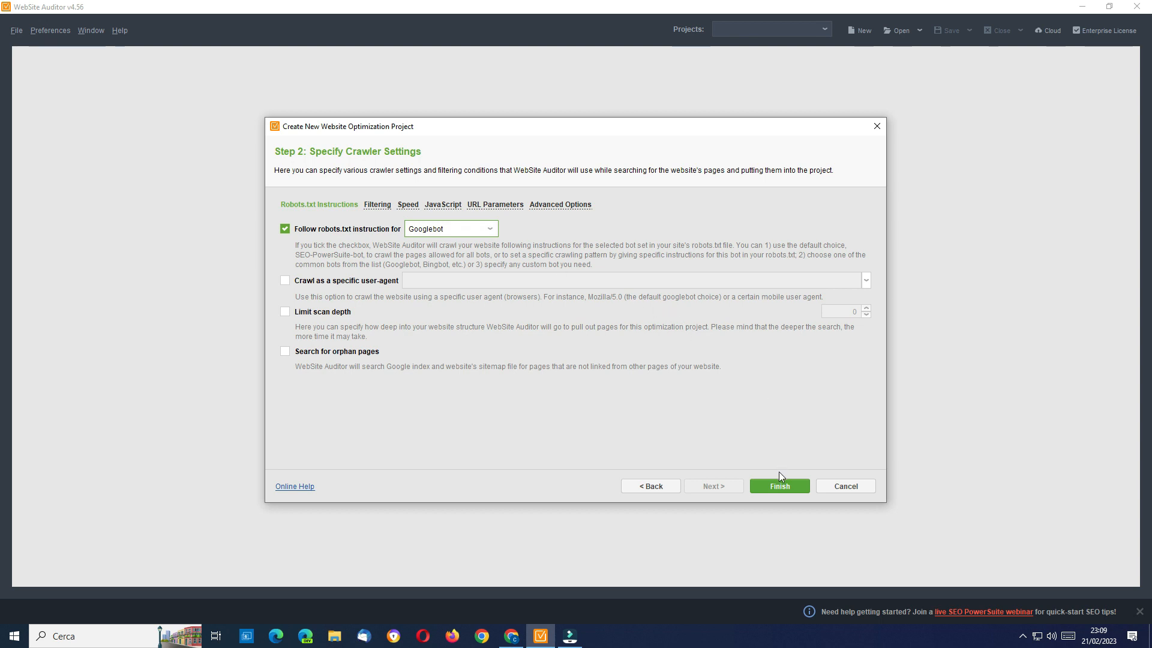
pyautogui.click(783, 488)
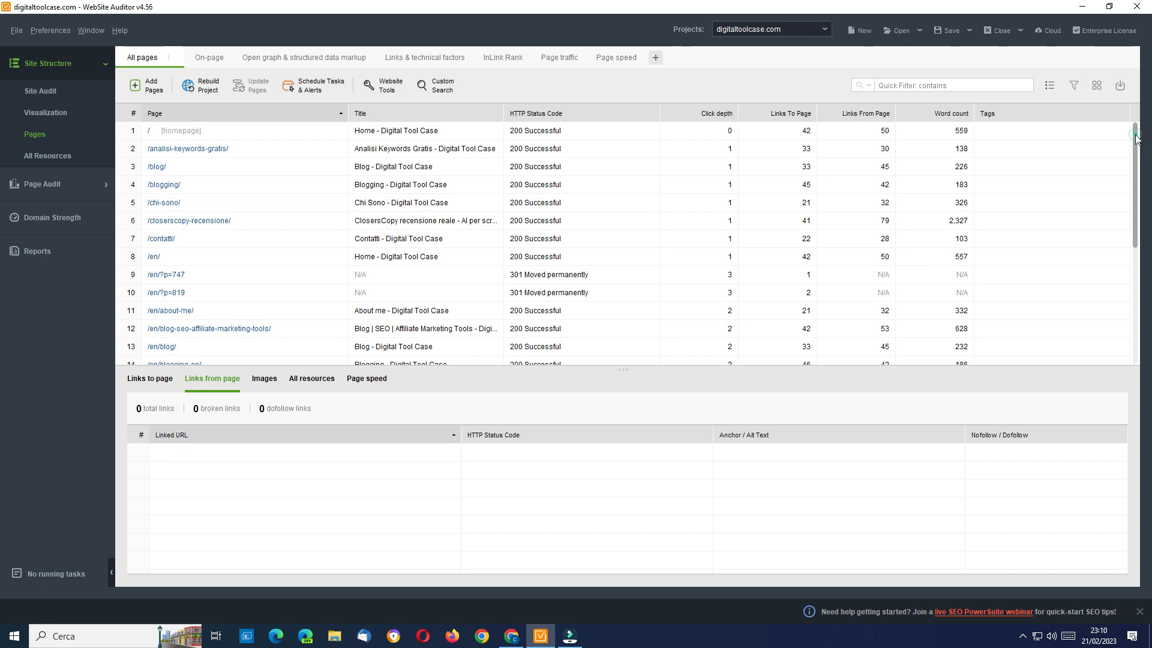
# - Widen the Title column in the All pages table so the long page titles can be read
pyautogui.moveTo(1135, 135)
pyautogui.mouseDown()
pyautogui.moveTo(1151, 249)
pyautogui.moveTo(1137, 120)
pyautogui.mouseUp()
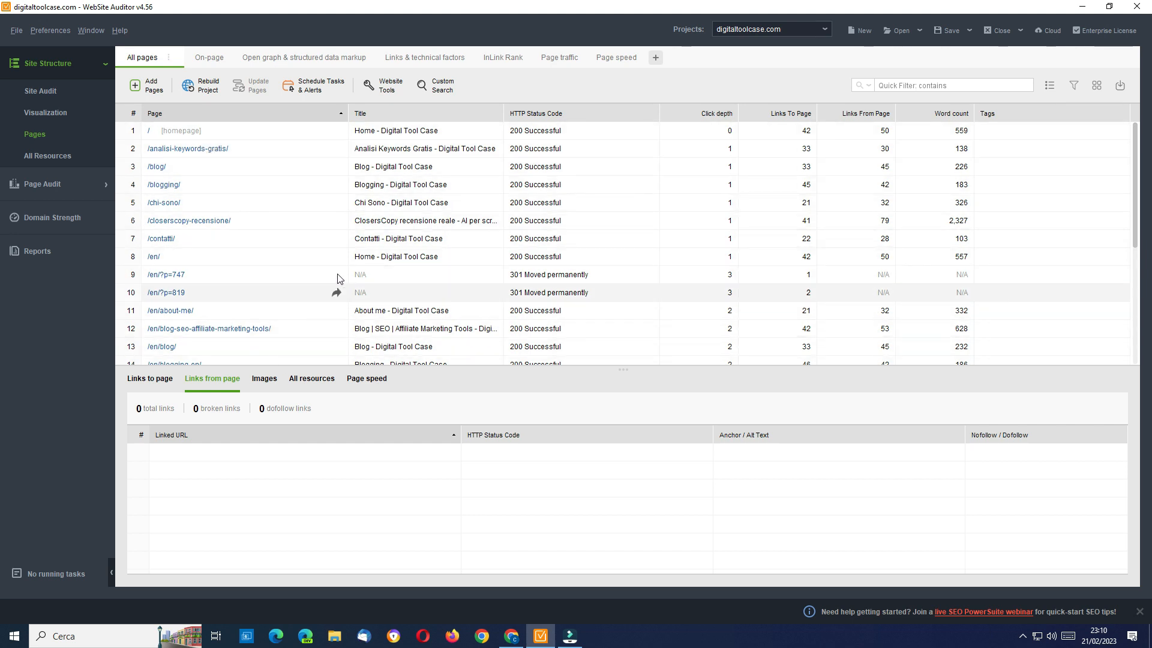
pyautogui.scroll(-3, 447, 252)
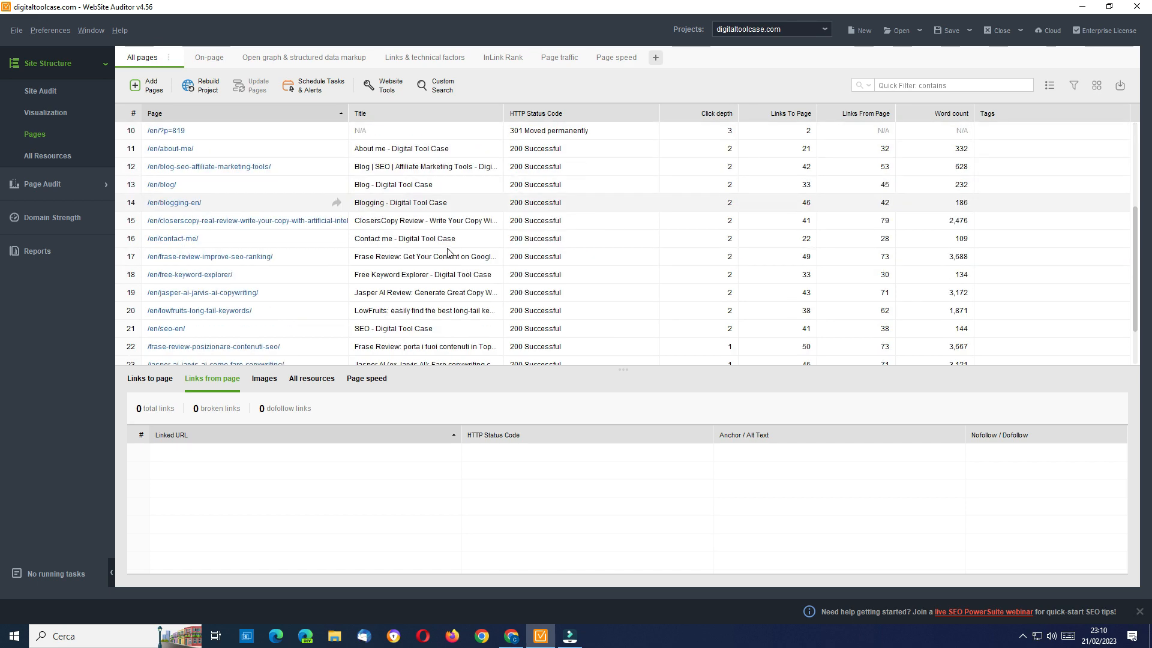
pyautogui.moveTo(504, 113); pyautogui.dragTo(552, 120)
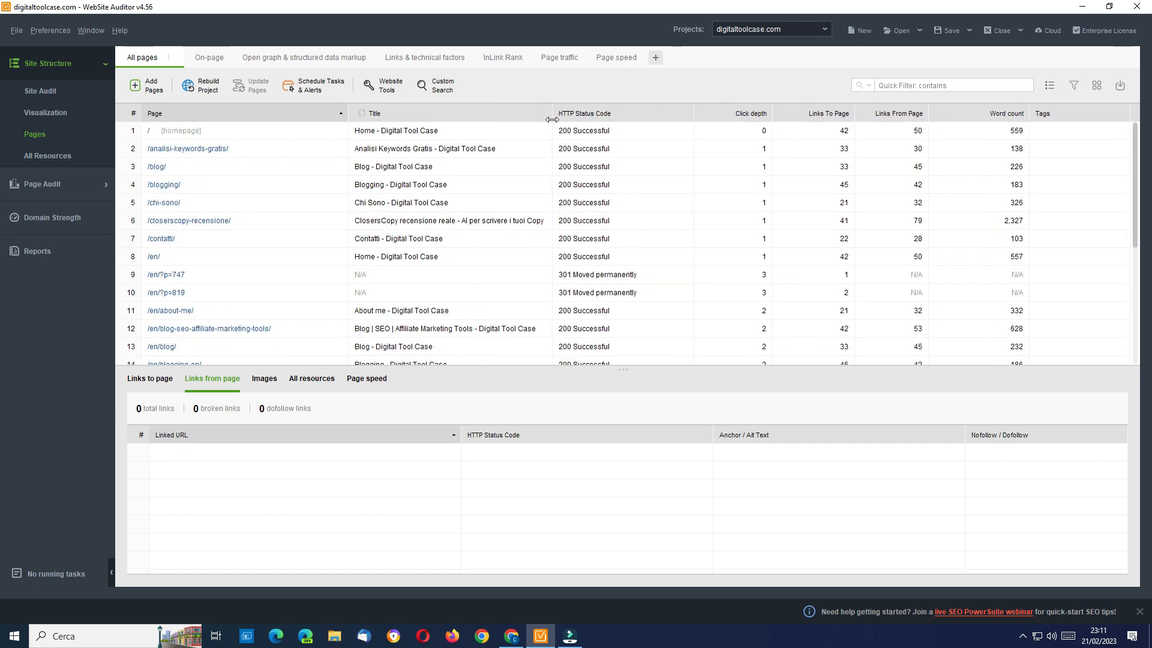
pyautogui.scroll(-5, 491, 177)
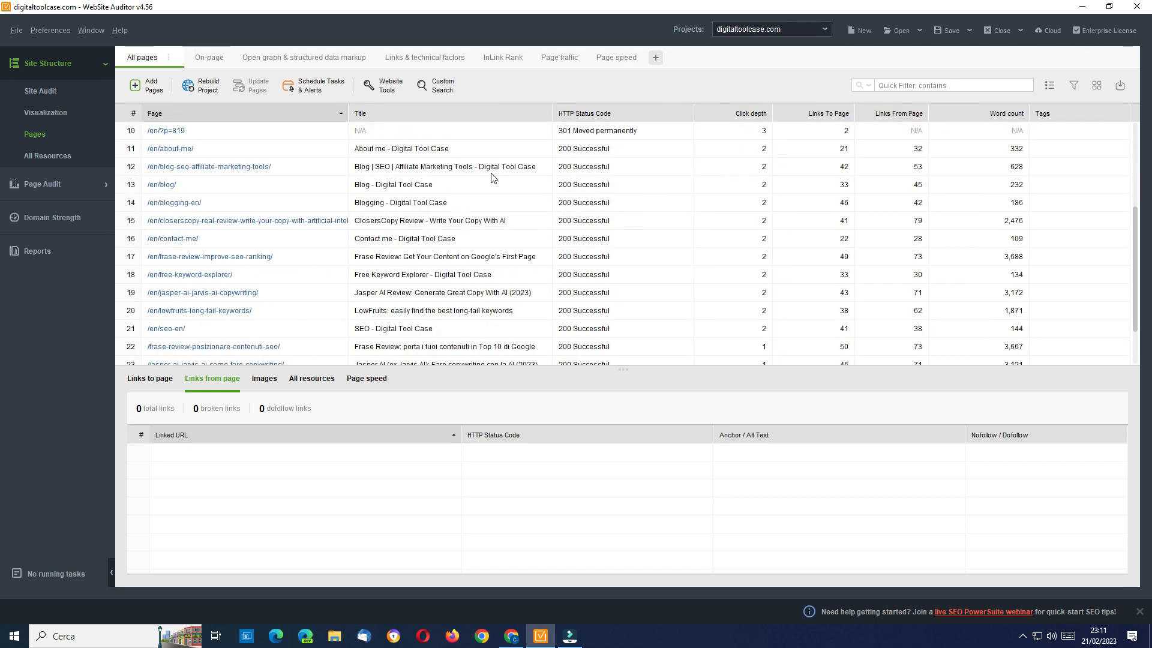
# - Examine the HTTP status codes of the crawled pages and check the URLs of the redirected ones
pyautogui.scroll(5, 474, 294)
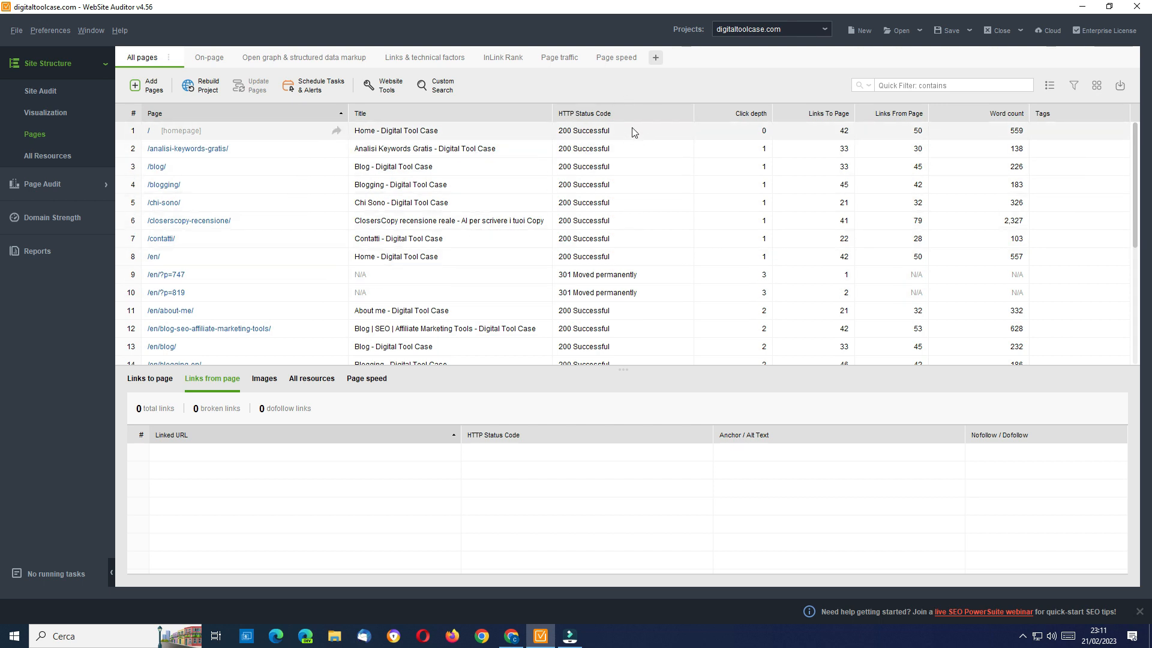
pyautogui.scroll(-3, 660, 294)
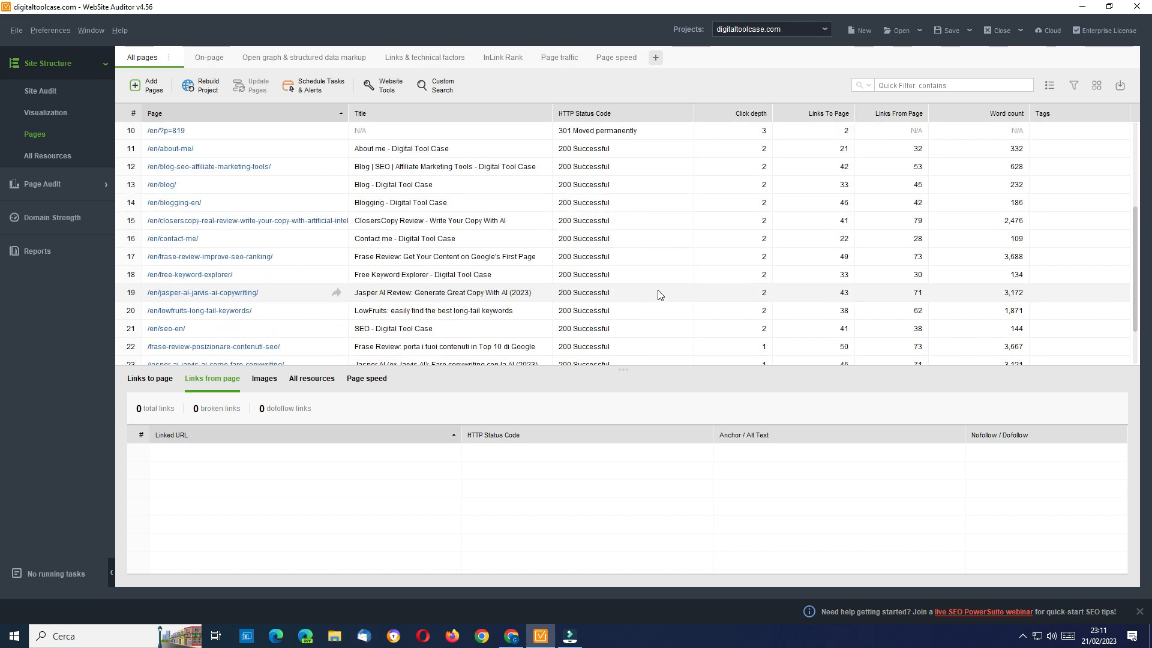
pyautogui.scroll(3, 660, 293)
pyautogui.moveTo(658, 286)
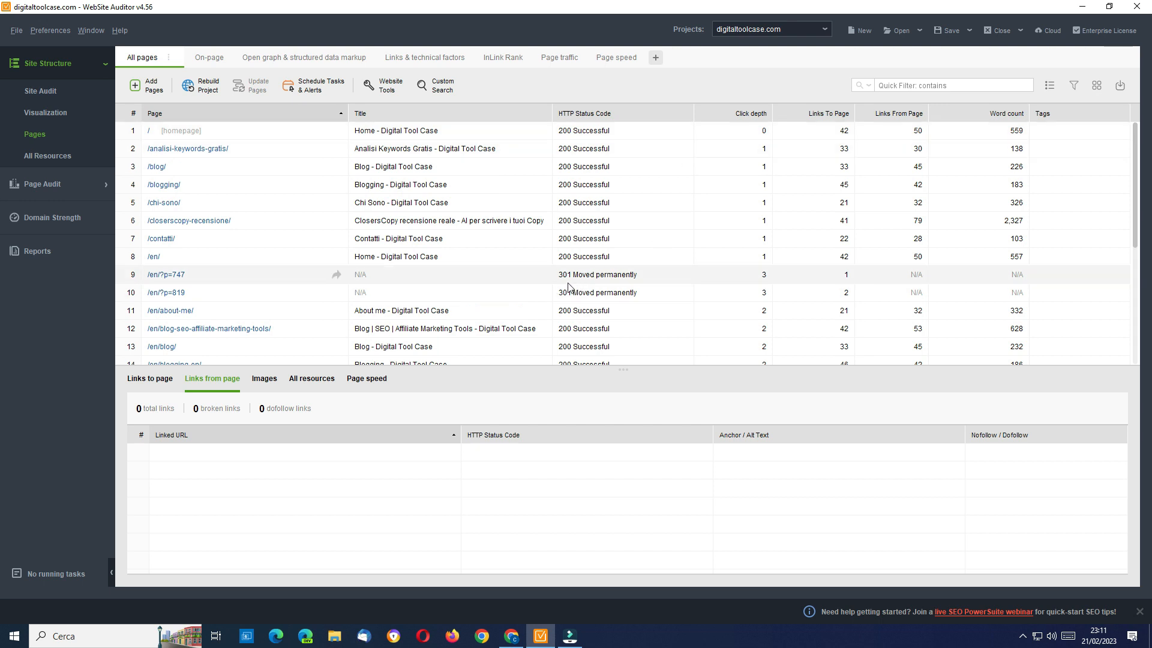
pyautogui.moveTo(574, 283)
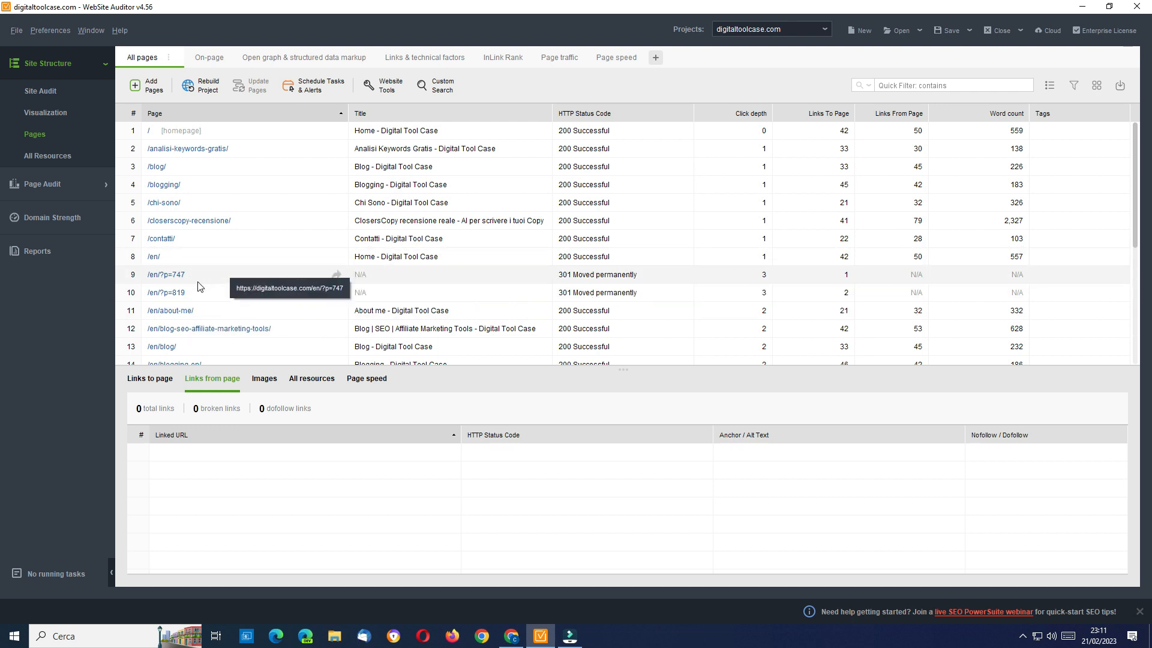
# - Sort the All pages table by click depth, deepest pages first, and look through the whole list
pyautogui.moveTo(764, 120)
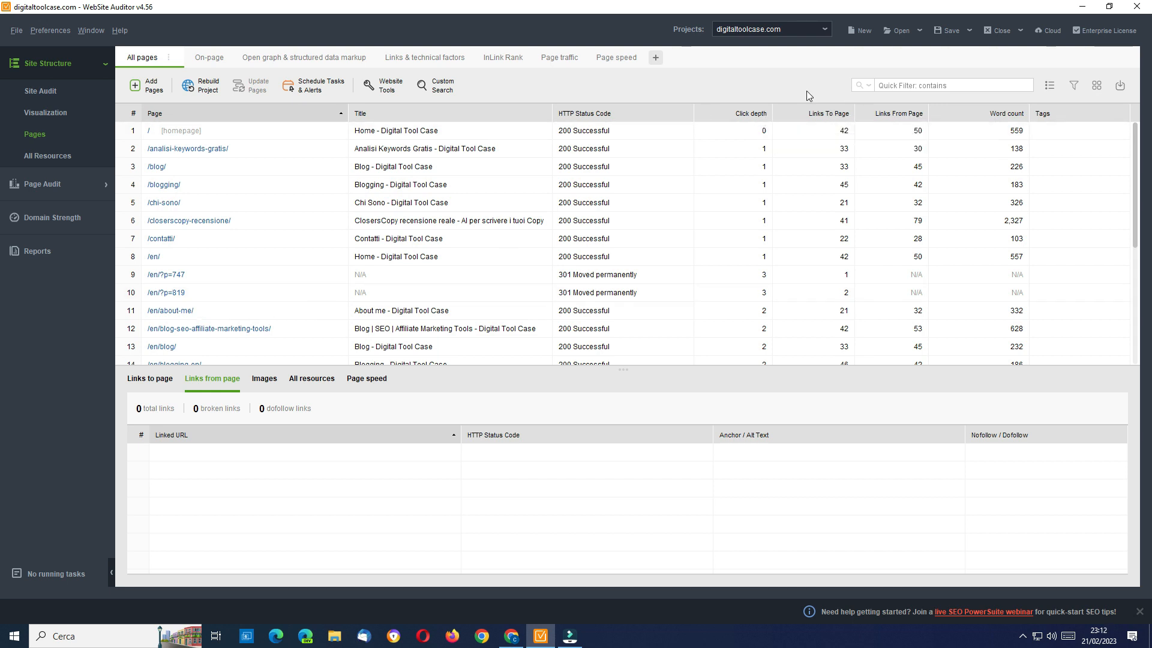
pyautogui.click(753, 113)
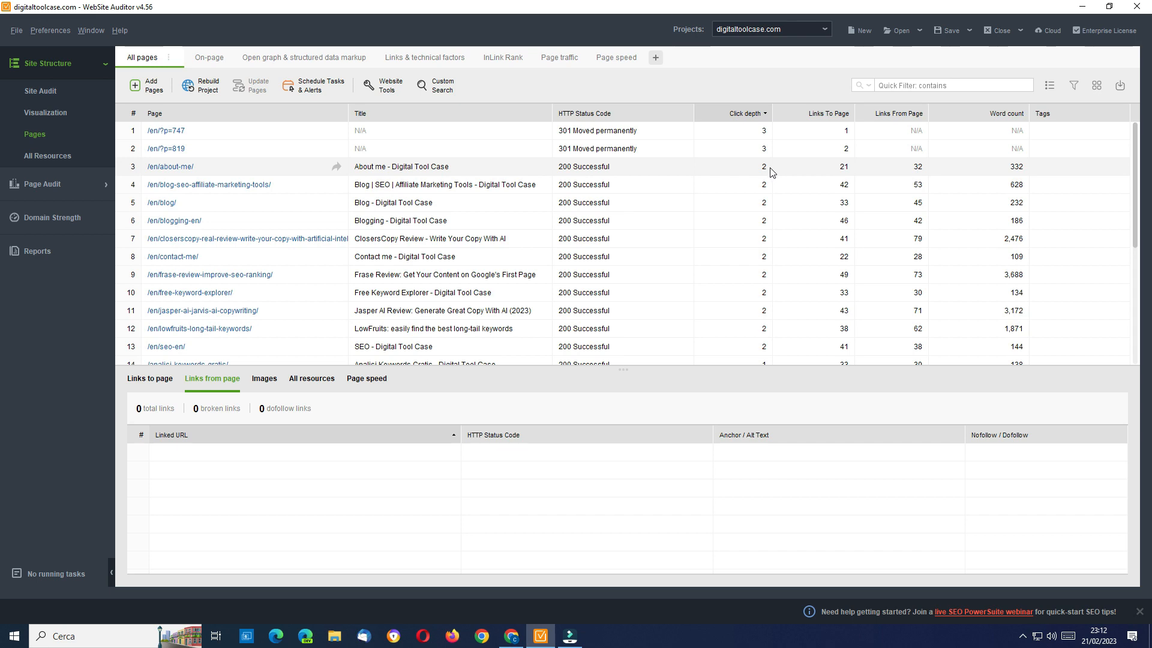
pyautogui.scroll(-5, 766, 240)
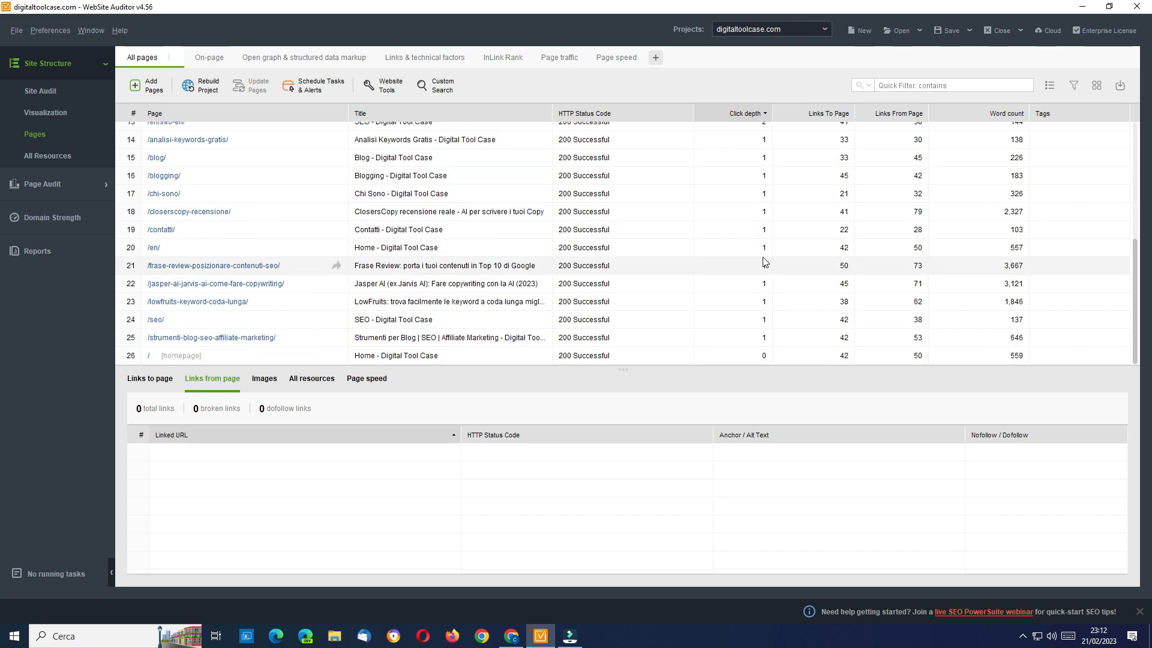
pyautogui.scroll(3, 767, 267)
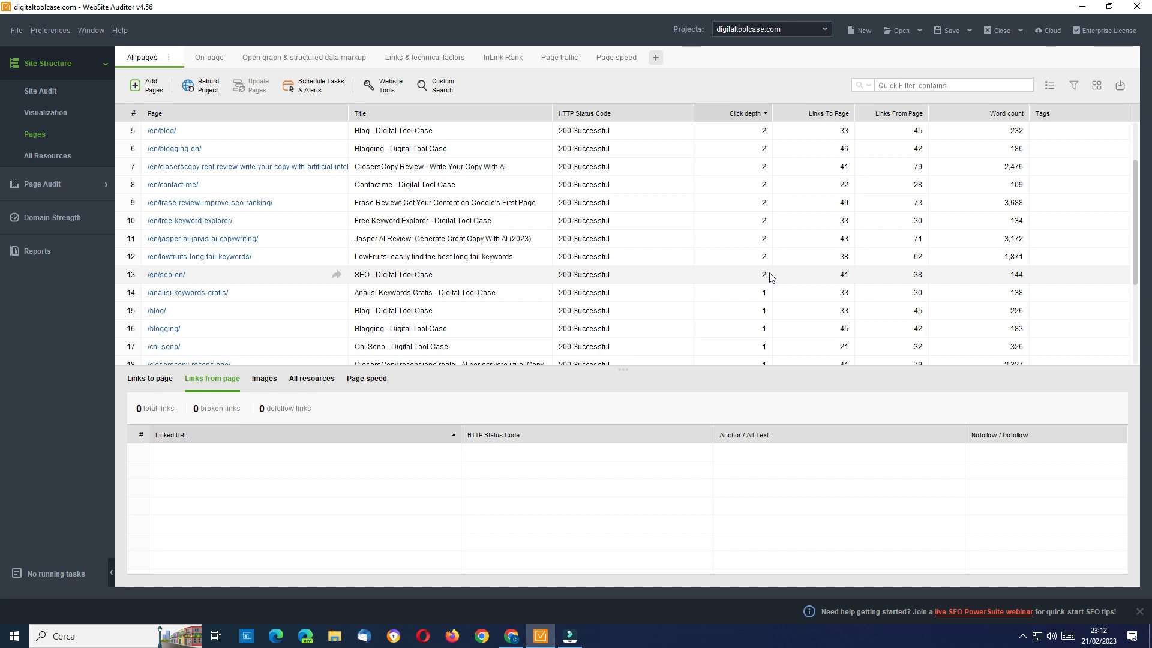
pyautogui.scroll(2, 771, 276)
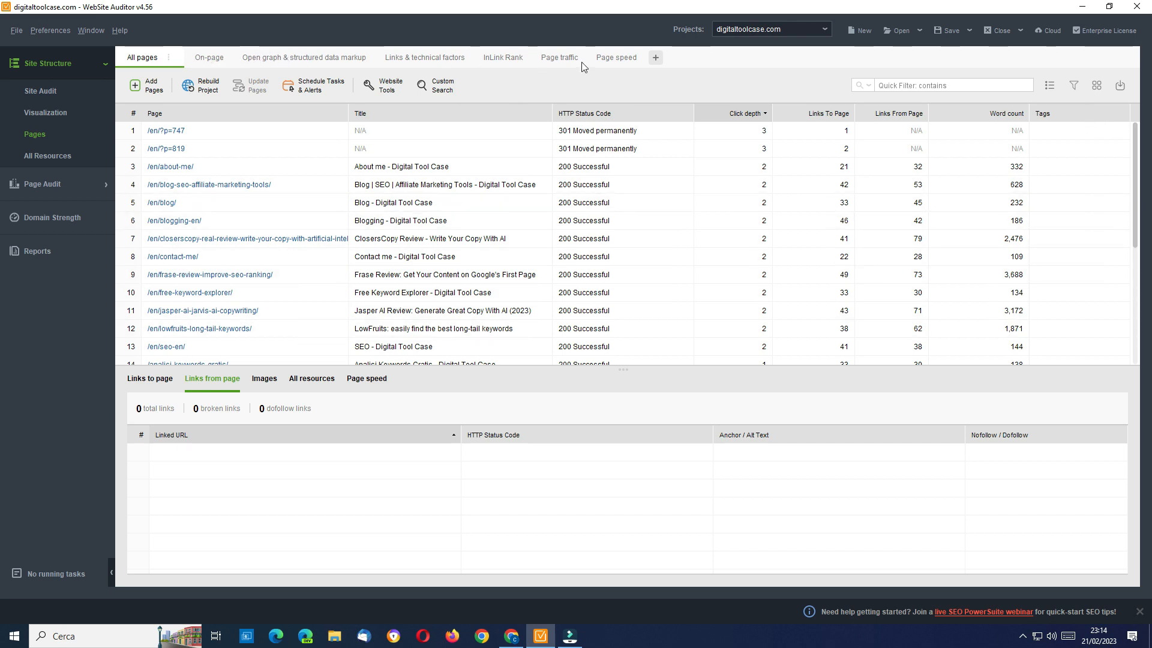
# - Examine the pages' on-page data across all columns, from titles and meta descriptions to headings, images and word count
pyautogui.click(208, 60)
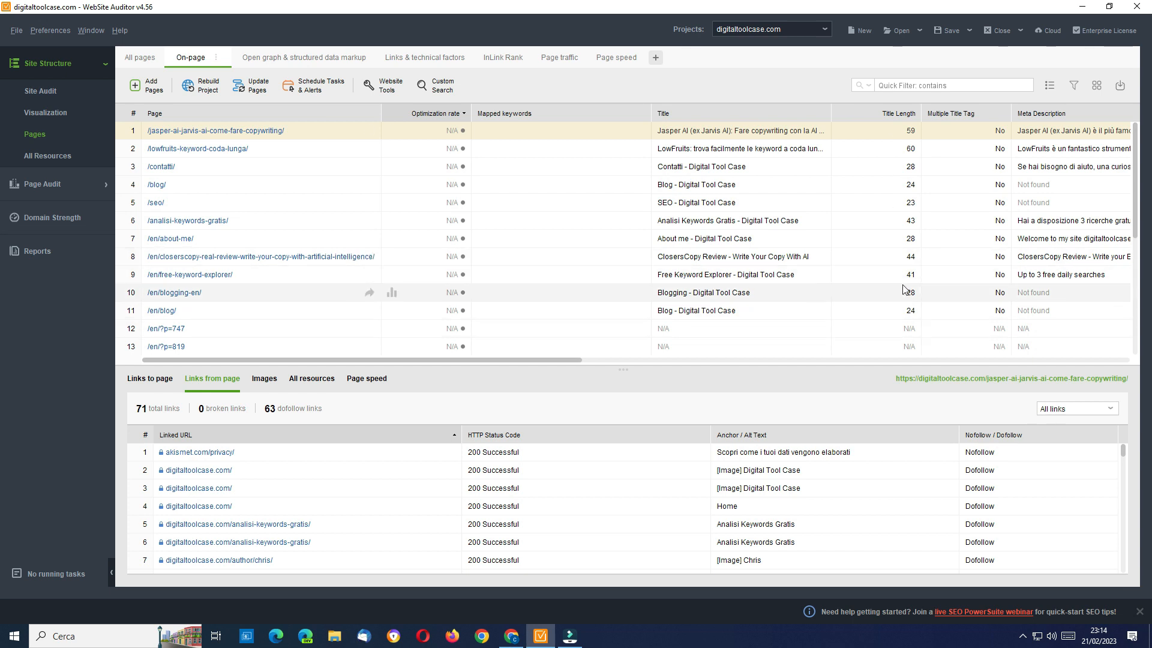
pyautogui.moveTo(549, 361); pyautogui.dragTo(780, 359)
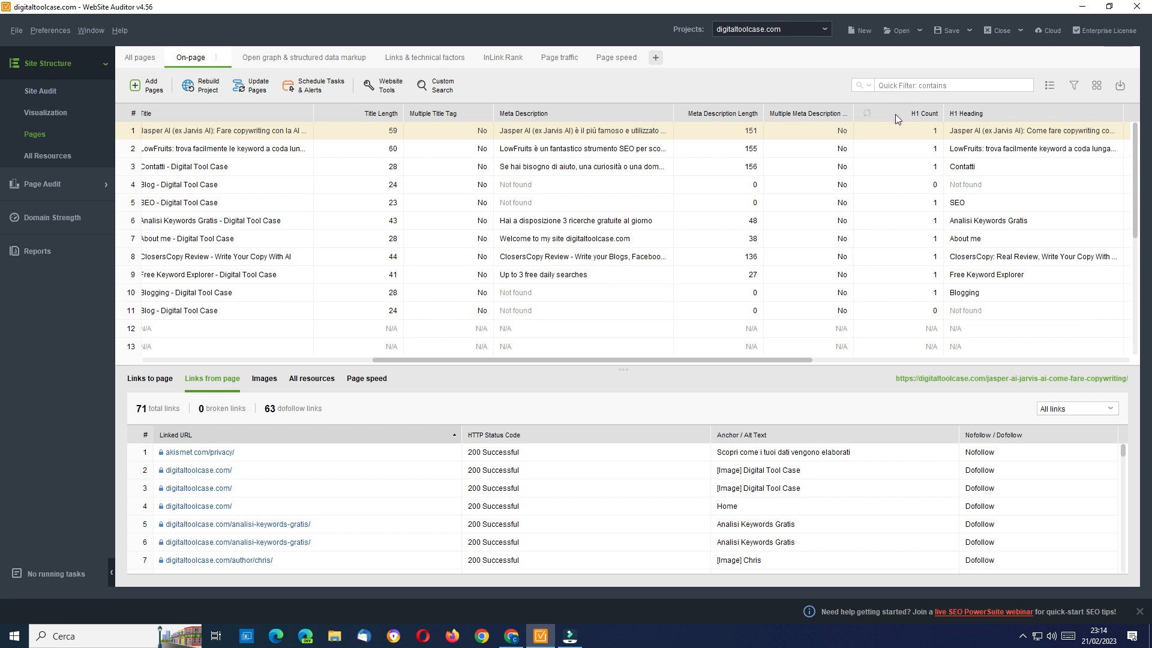
pyautogui.moveTo(800, 359); pyautogui.dragTo(1080, 362)
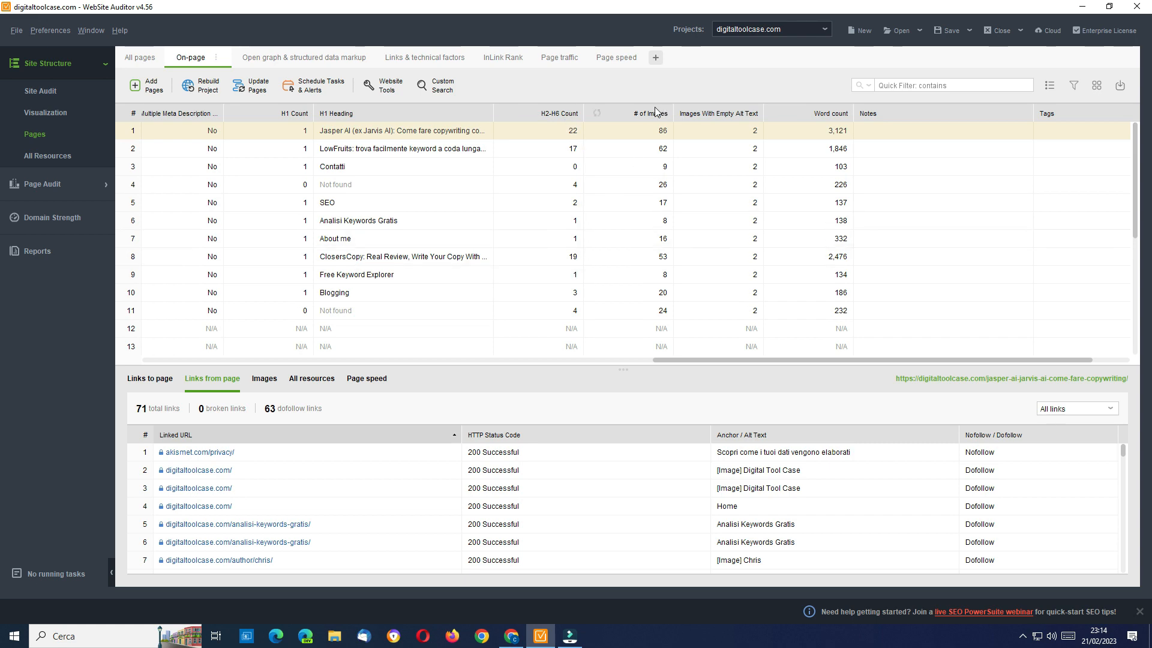
pyautogui.hscroll(-5, 770, 353)
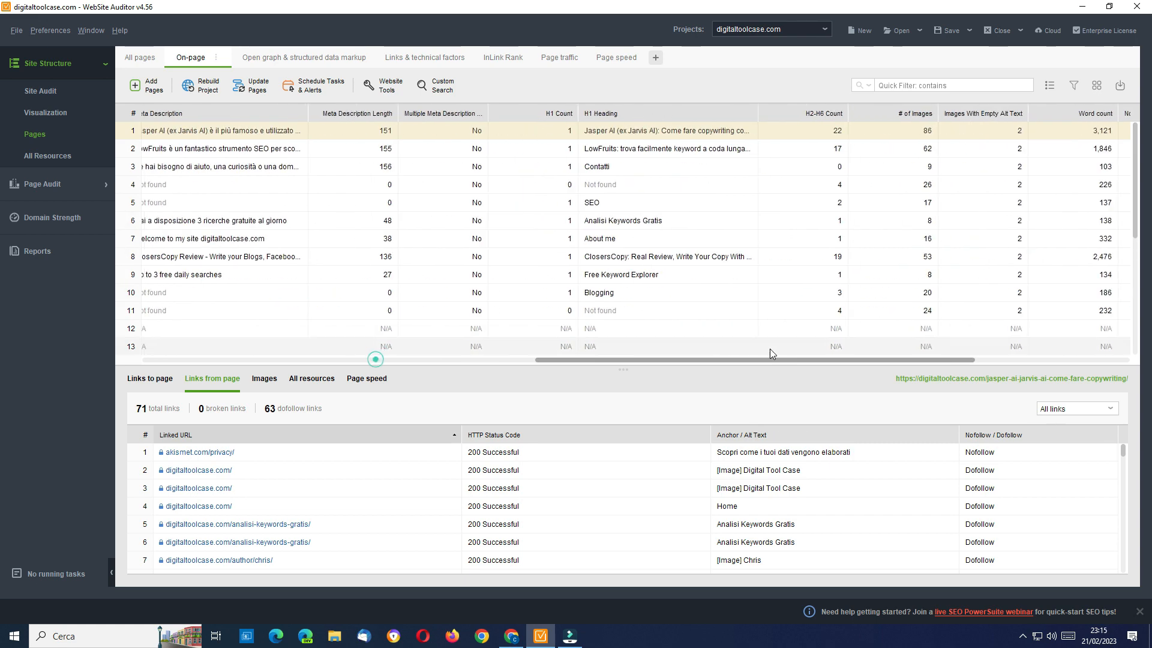
pyautogui.hscroll(-10, 770, 353)
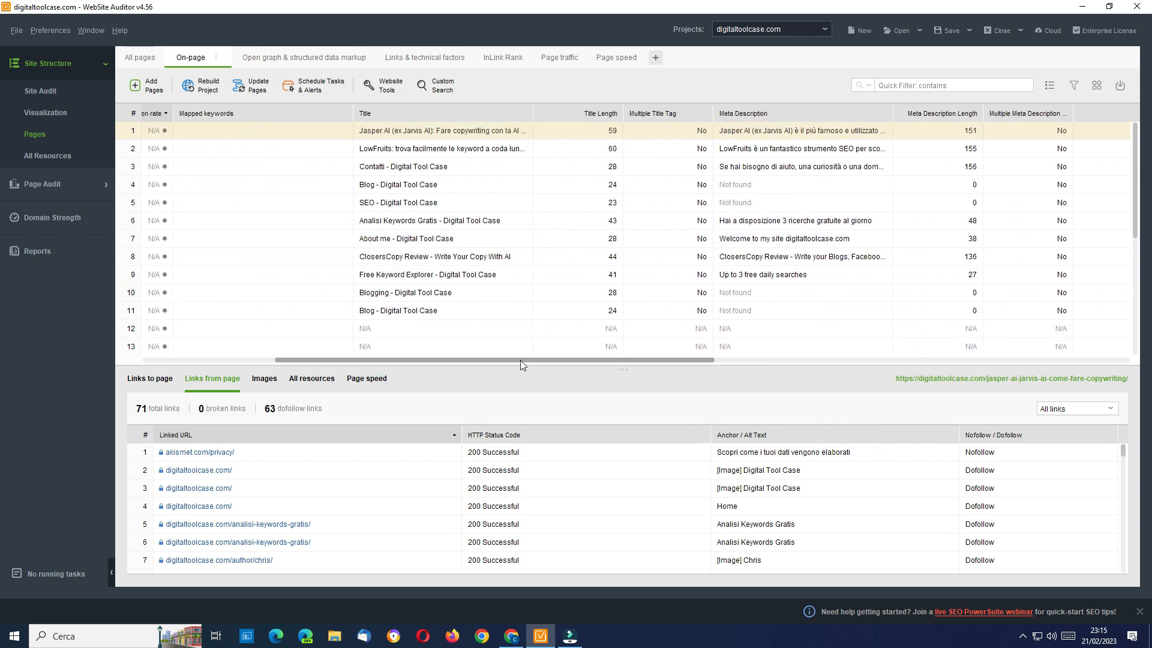
pyautogui.moveTo(520, 360); pyautogui.dragTo(325, 350)
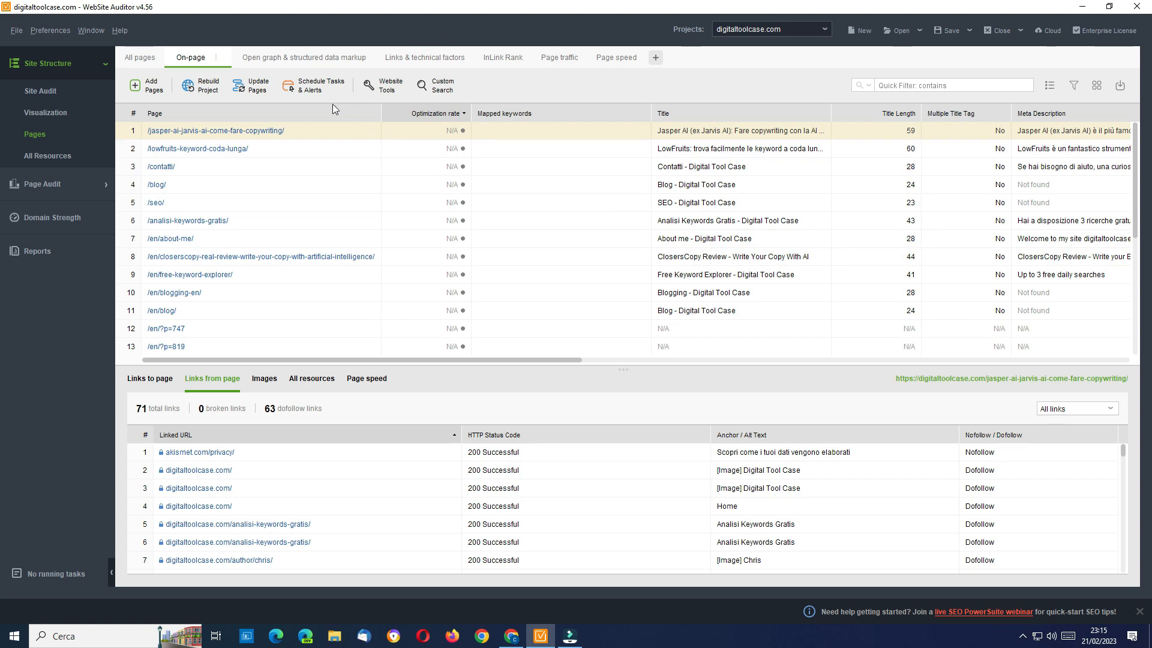
# - Review the pages' open graph, links and technical factors, InLink Rank, traffic and speed data, and return to the All pages view
pyautogui.click(336, 57)
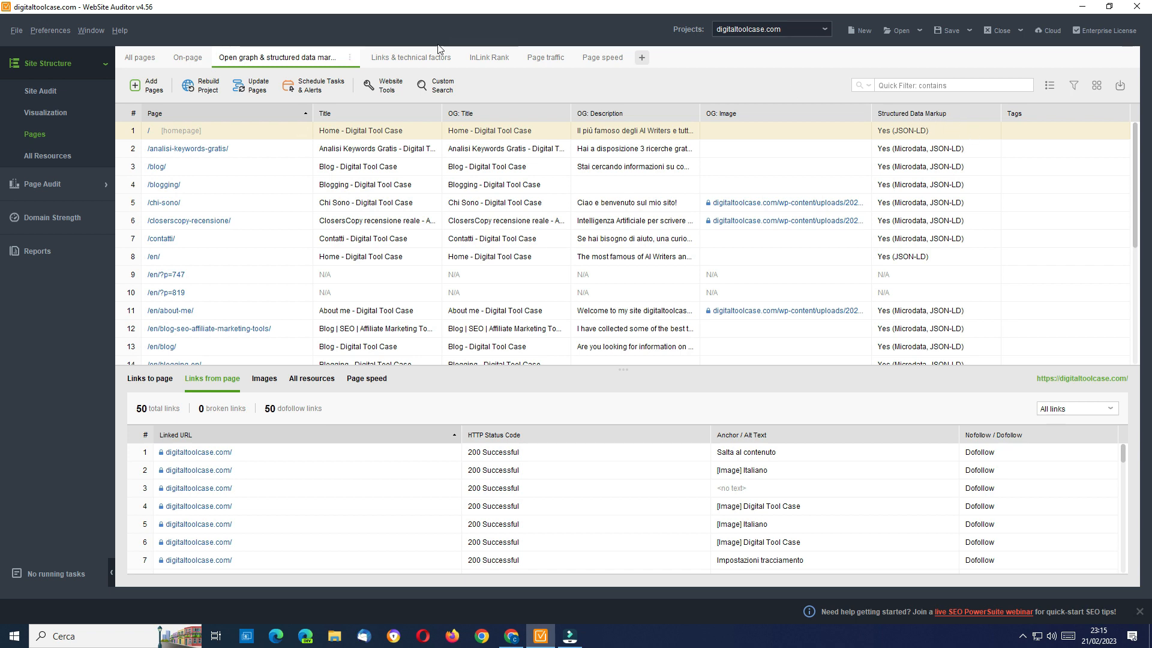
pyautogui.click(414, 60)
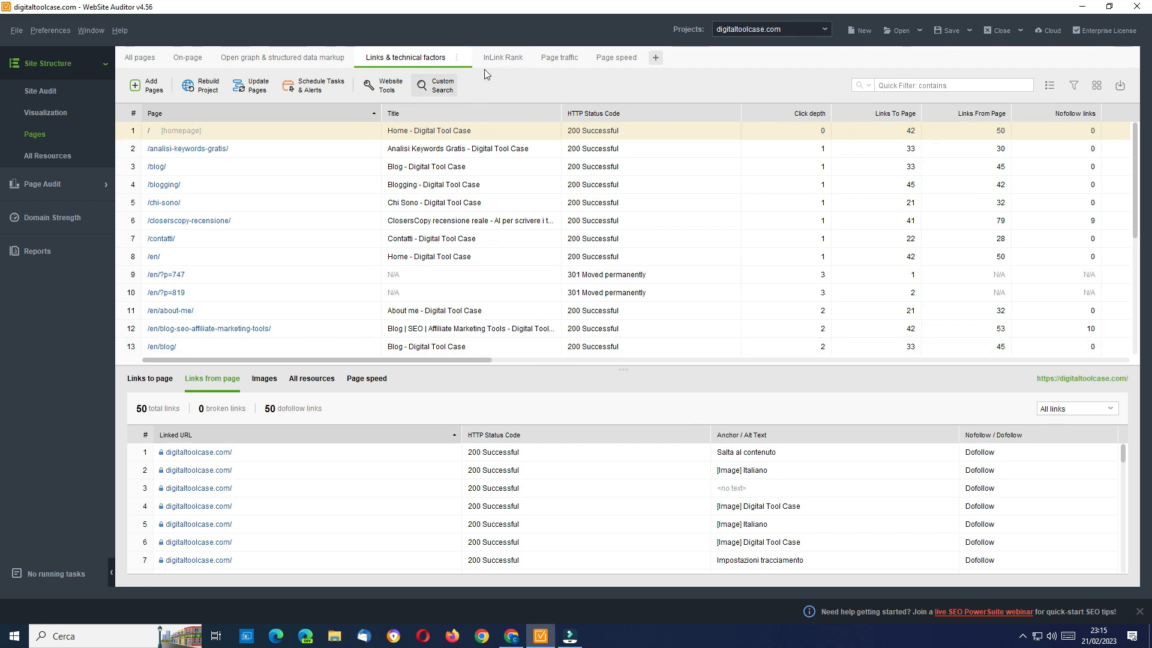
pyautogui.click(503, 57)
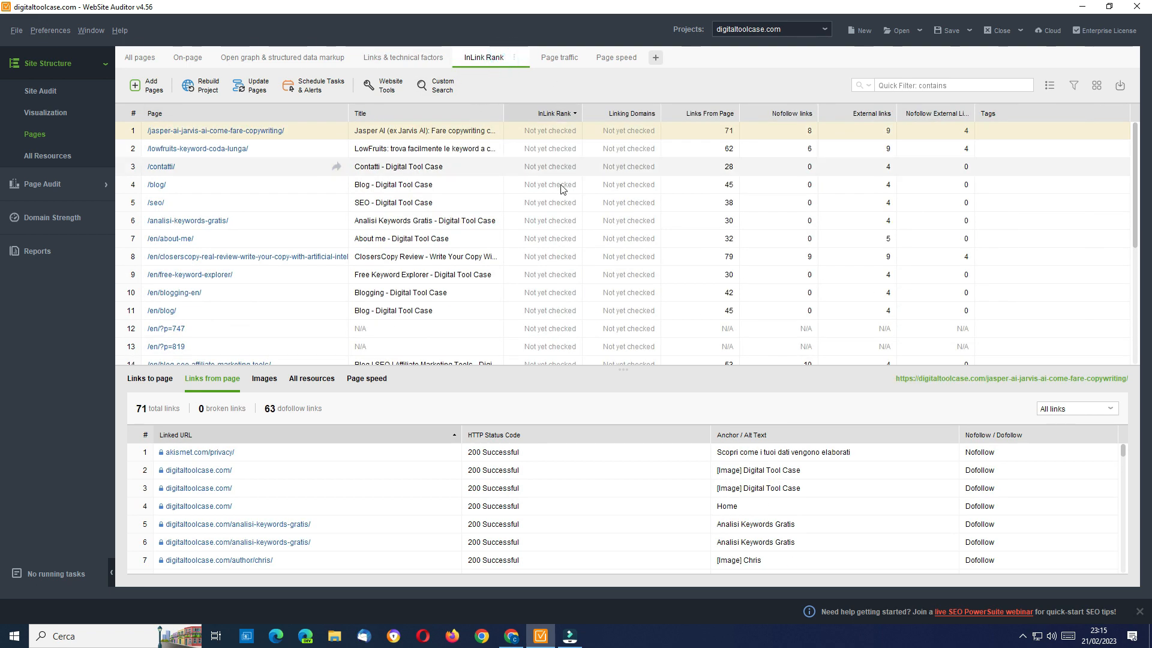
pyautogui.click(558, 59)
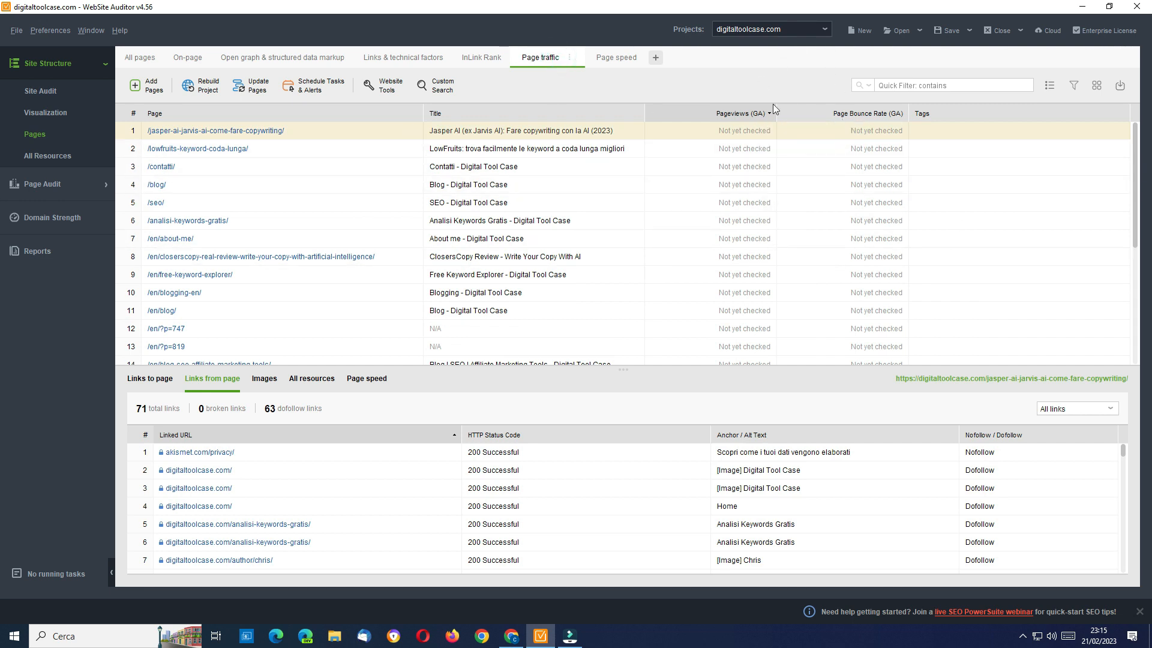
pyautogui.click(616, 57)
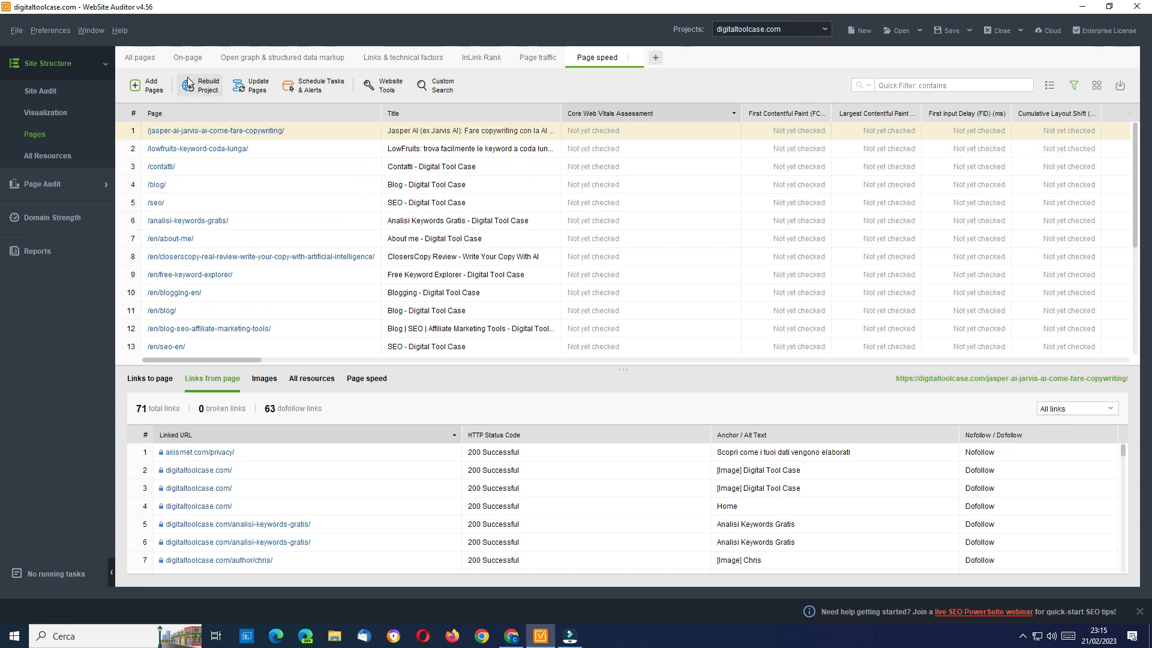
pyautogui.click(137, 58)
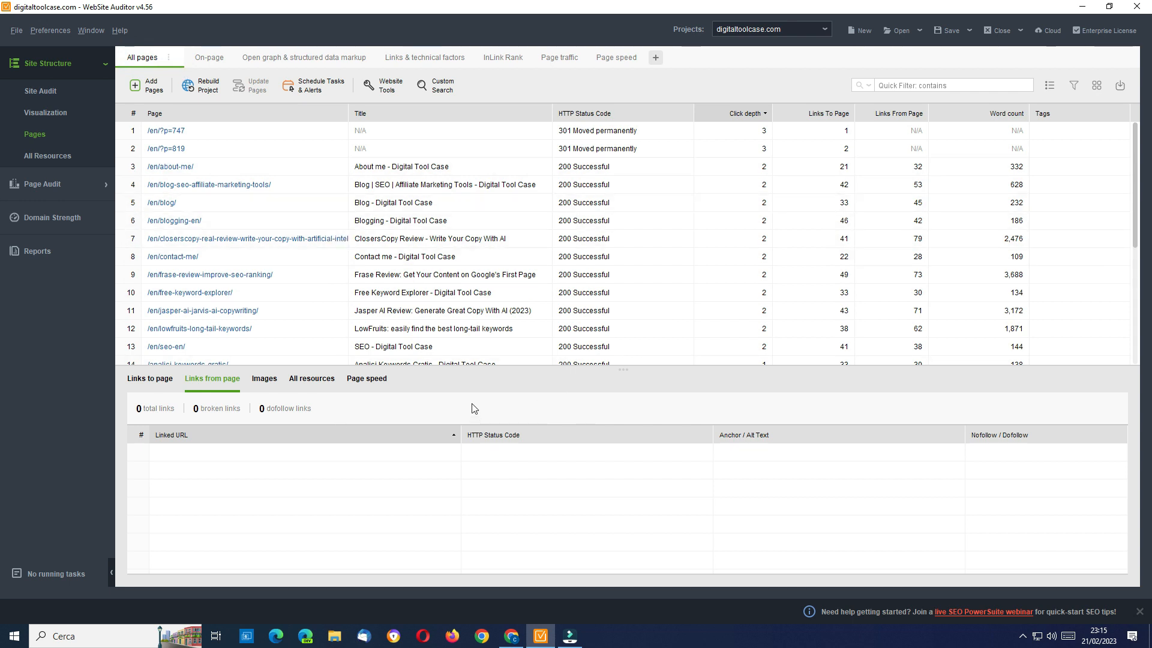
# - Open the Site Audit overview, look over its factors and filter them to show only warnings
pyautogui.click(52, 91)
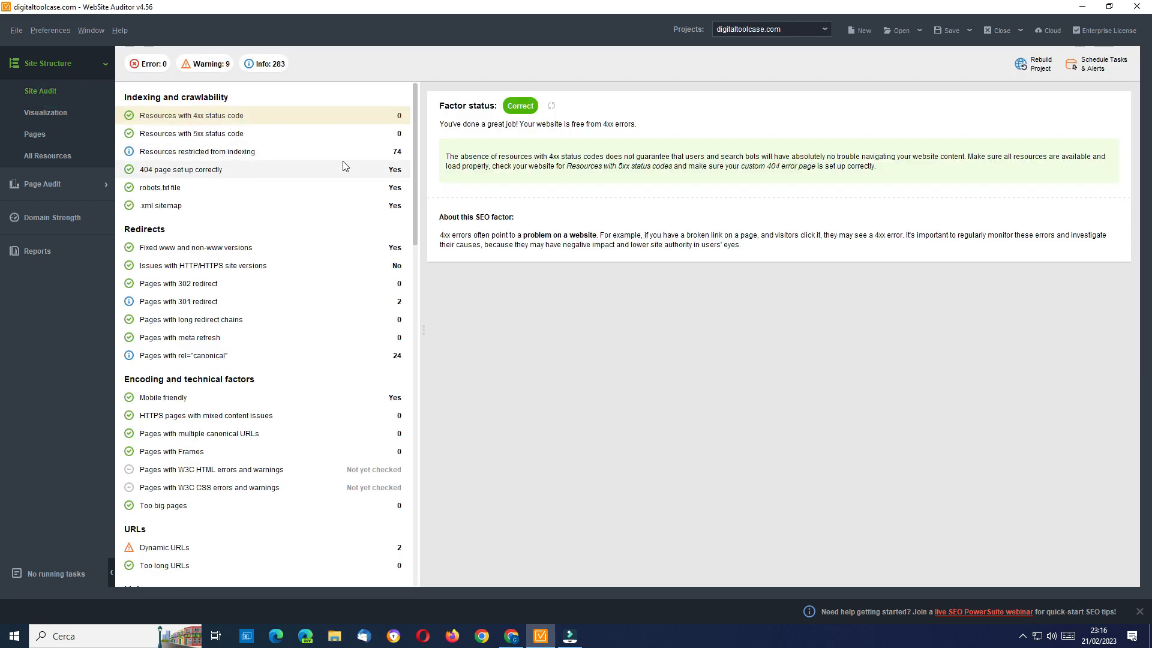
pyautogui.moveTo(413, 117); pyautogui.dragTo(412, 71)
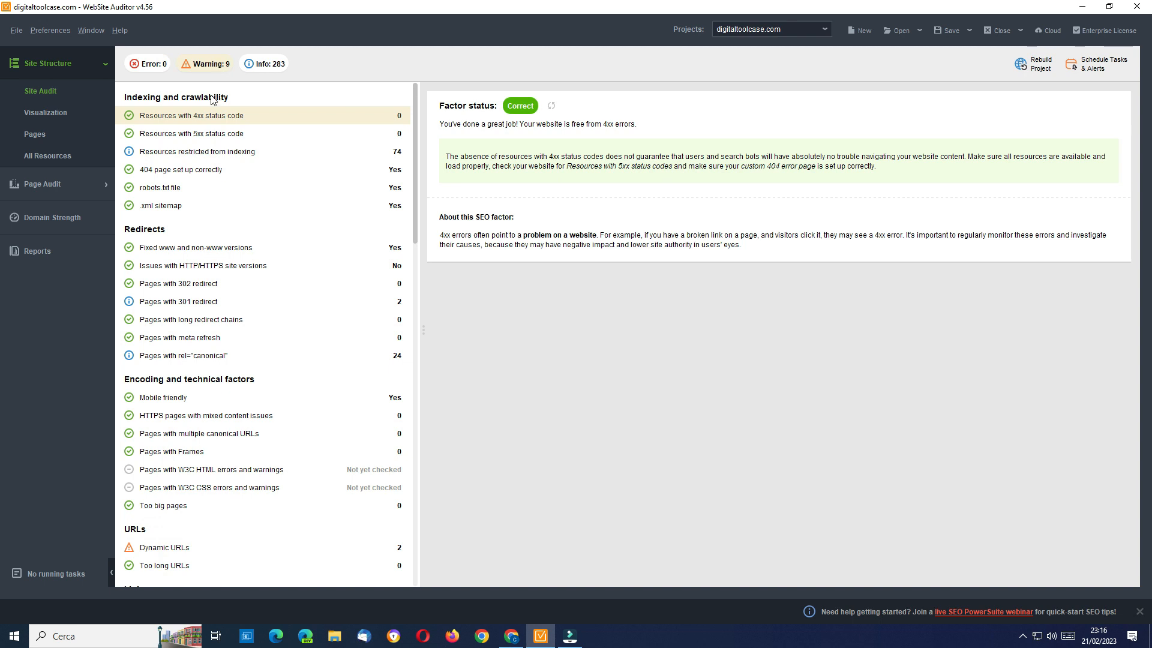
pyautogui.click(205, 64)
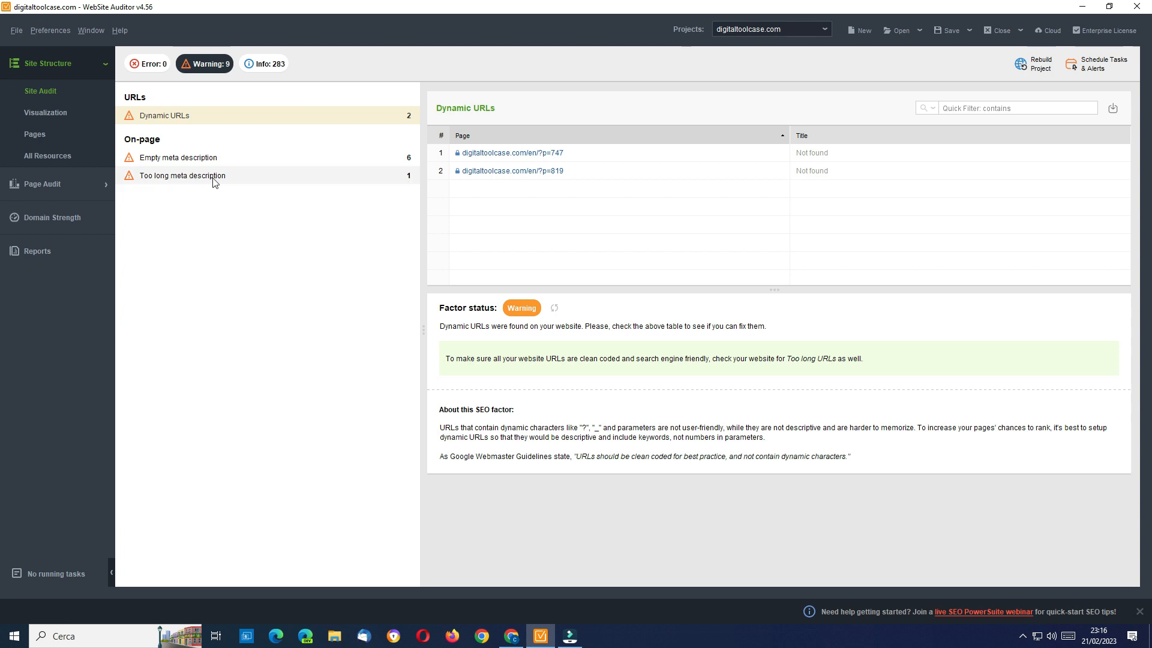
# - Examine the pages flagged for empty meta descriptions and for too long meta descriptions
pyautogui.click(185, 159)
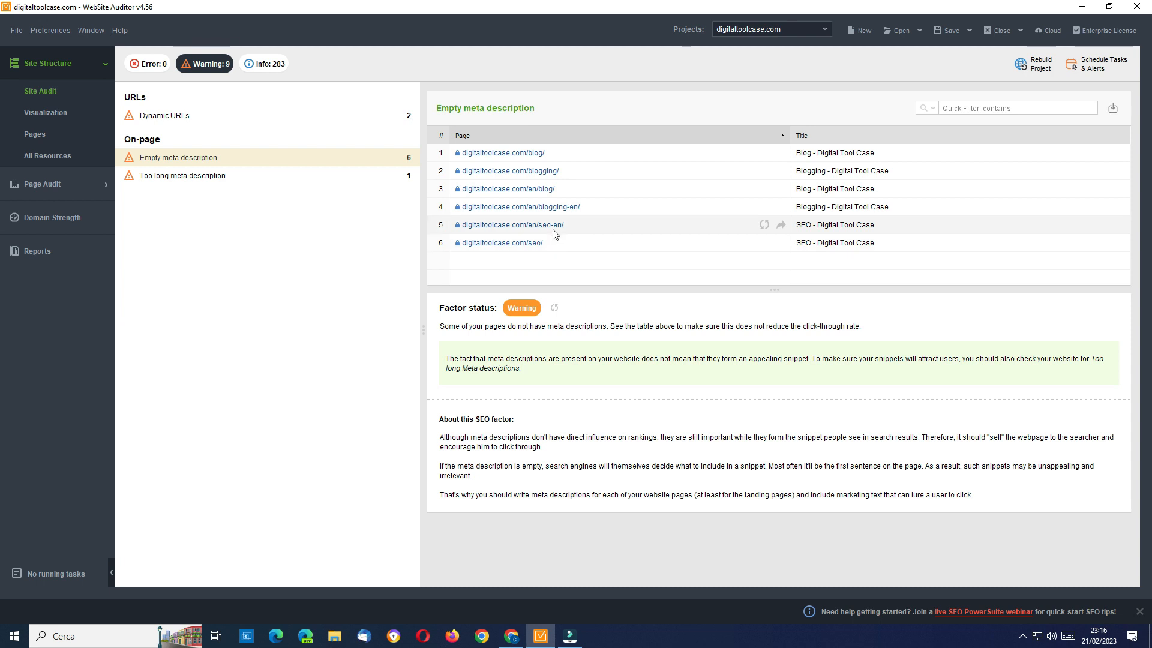
pyautogui.click(182, 178)
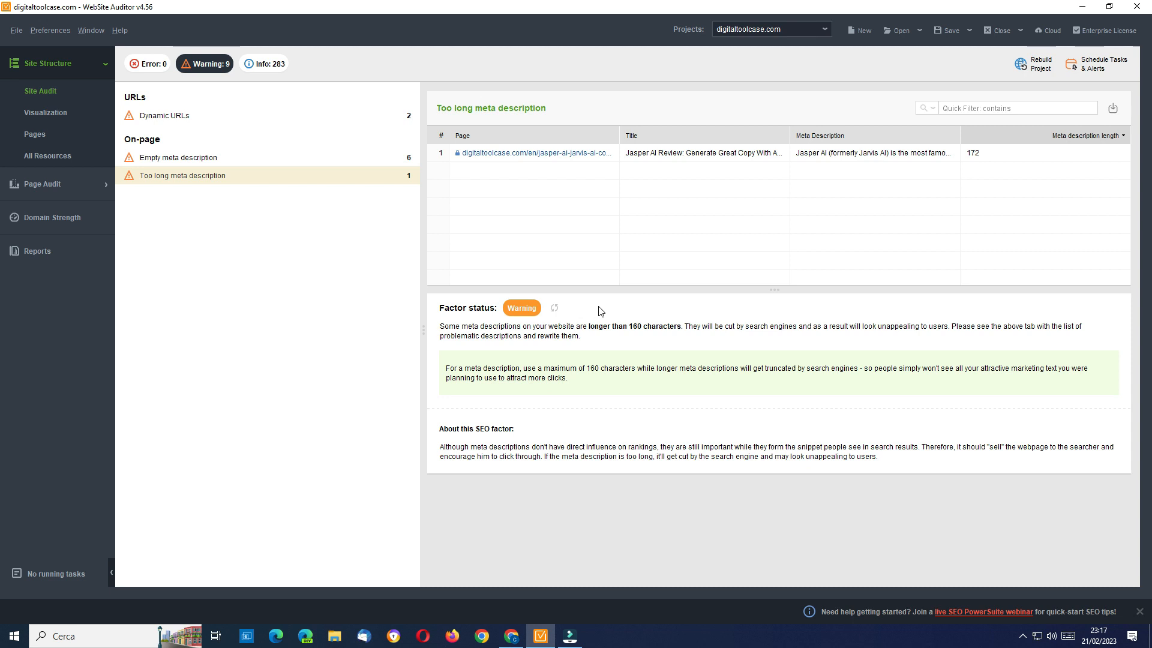
# - Filter the audit factors to info only and widen the Resource column for the resources restricted from indexing
pyautogui.click(270, 65)
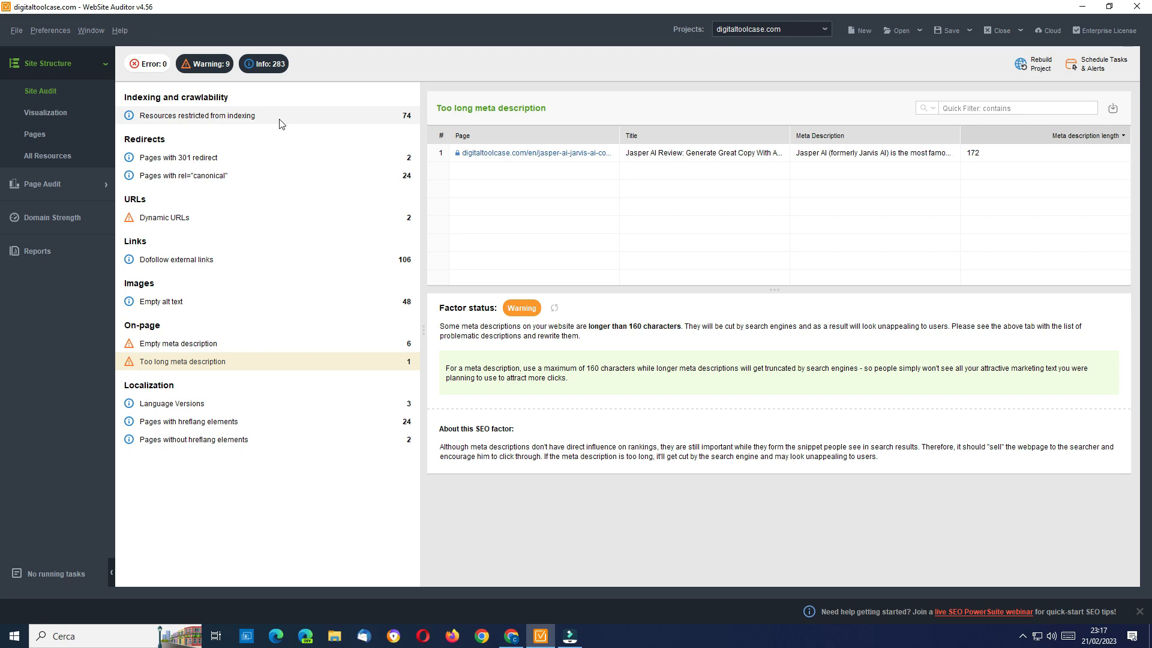
pyautogui.click(207, 120)
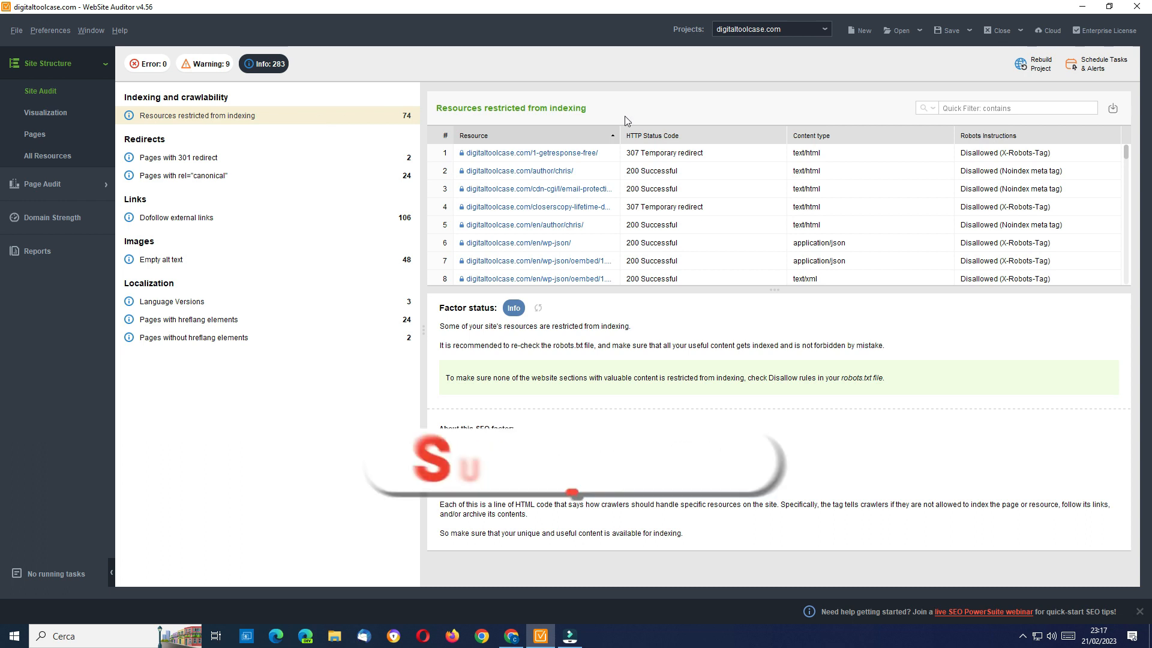
pyautogui.moveTo(621, 133); pyautogui.dragTo(736, 135)
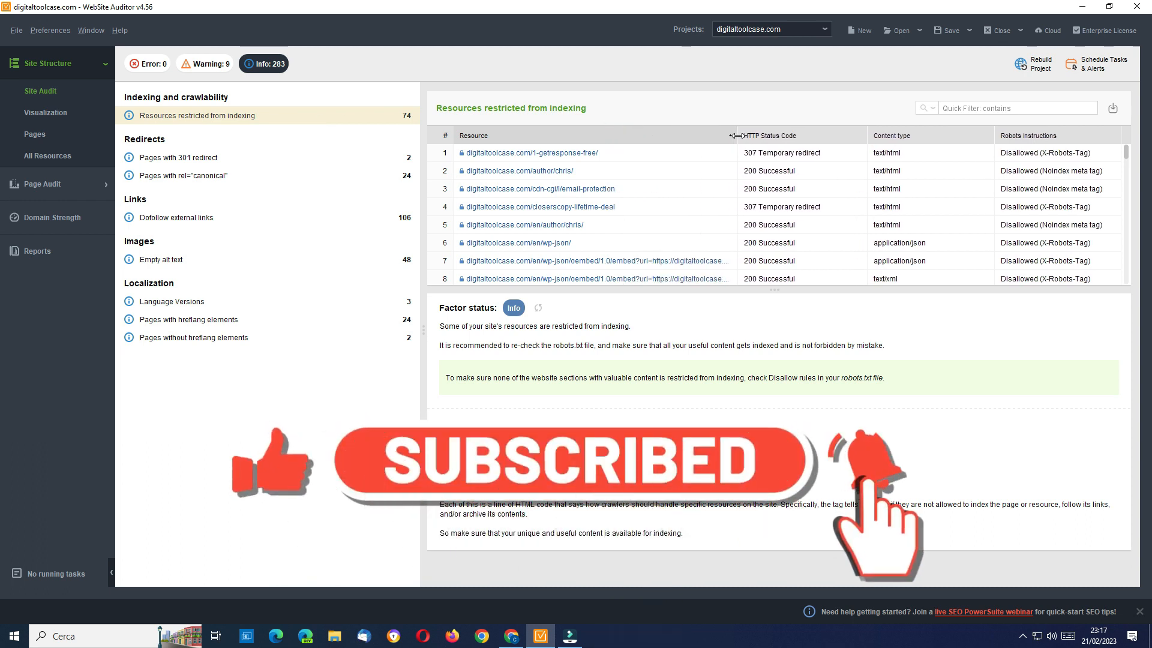
pyautogui.moveTo(737, 135); pyautogui.dragTo(749, 136)
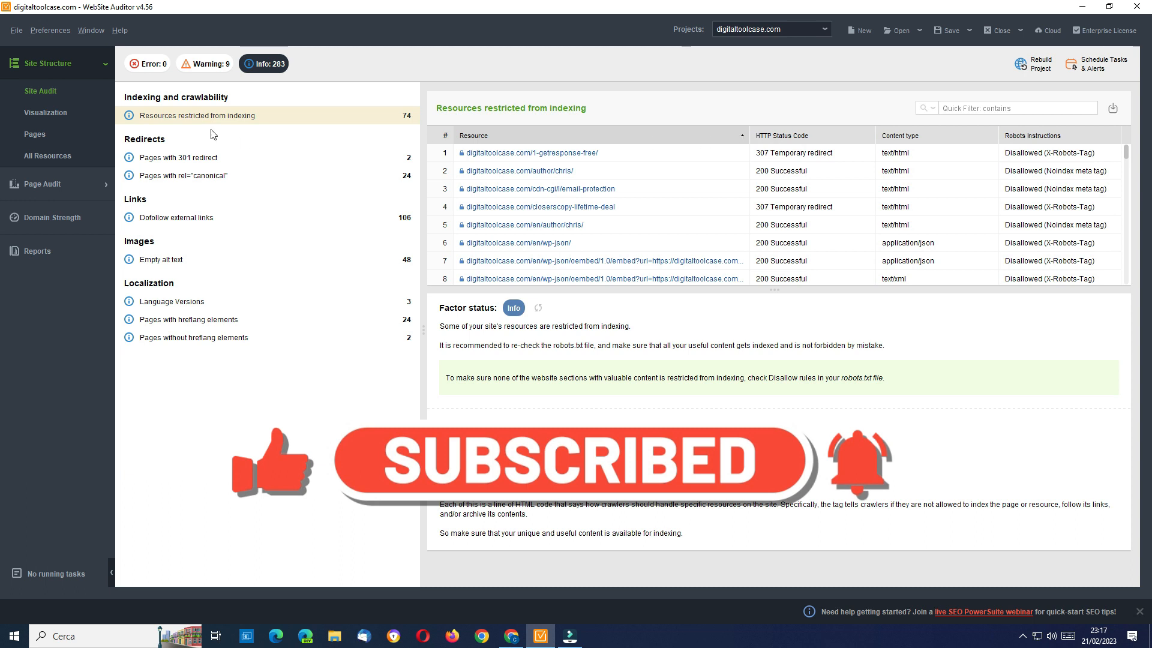
# - Examine the audit details for 301 redirects, rel="canonical" pages, dofollow external links and images with empty alt text
pyautogui.click(204, 158)
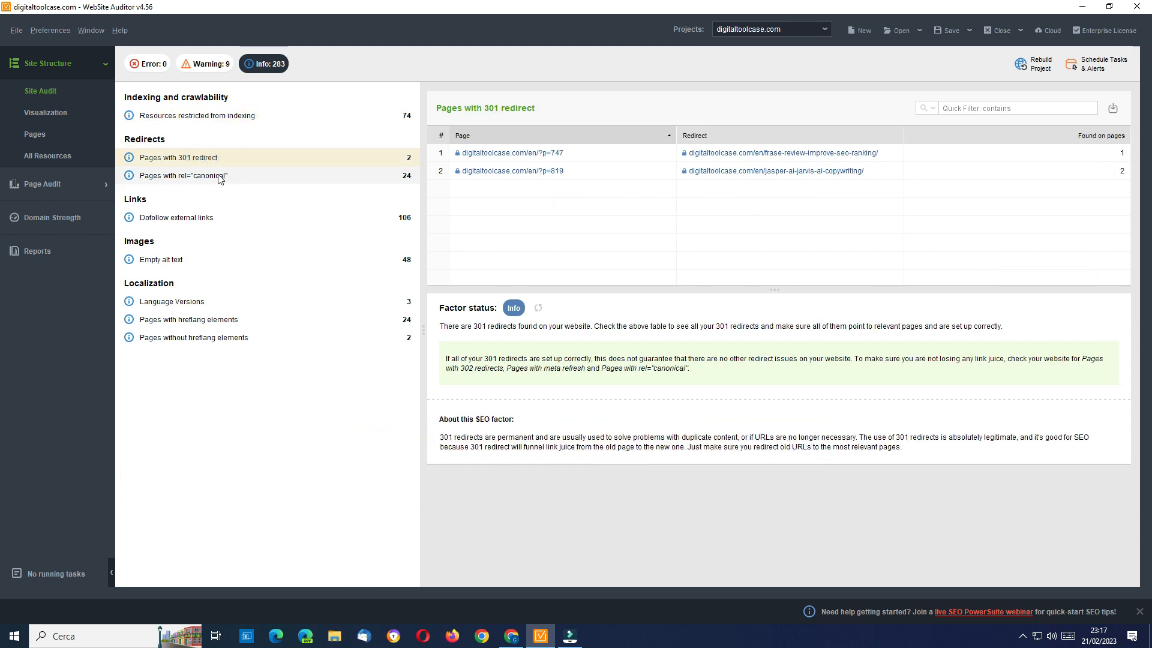
pyautogui.click(219, 176)
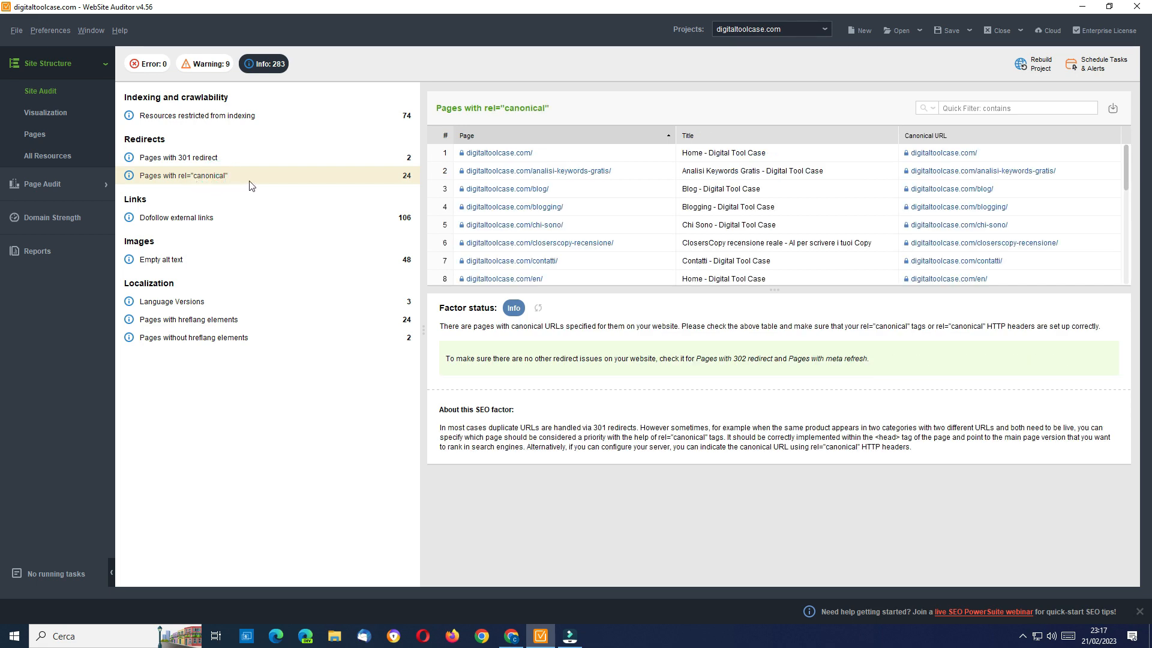
pyautogui.click(215, 218)
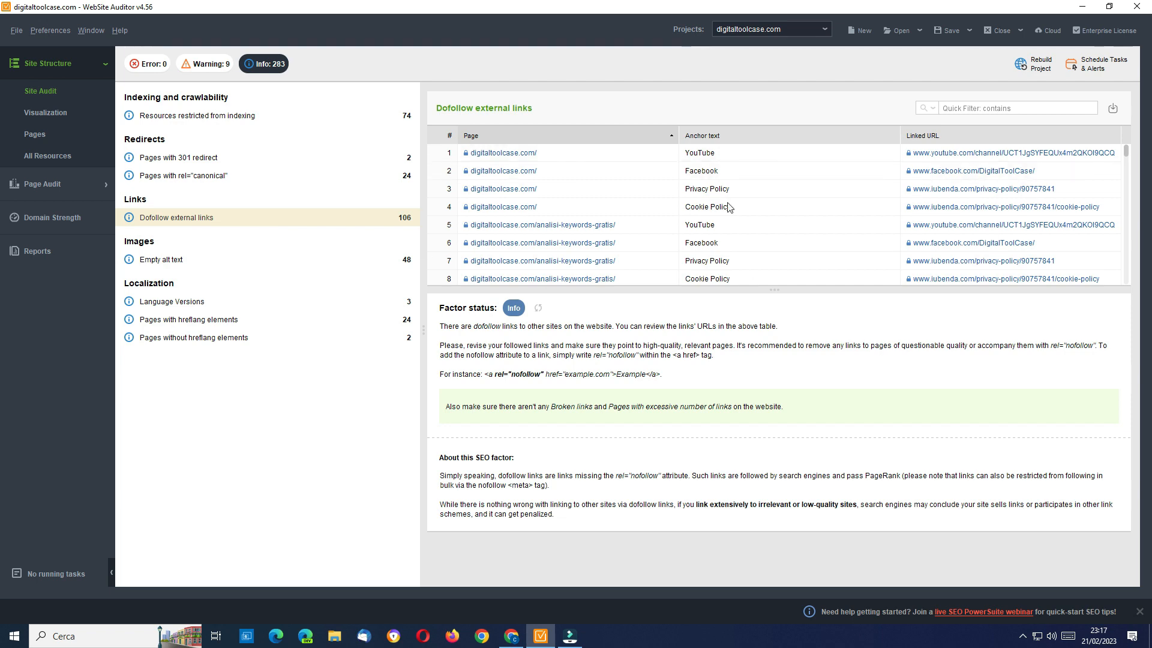
pyautogui.click(201, 264)
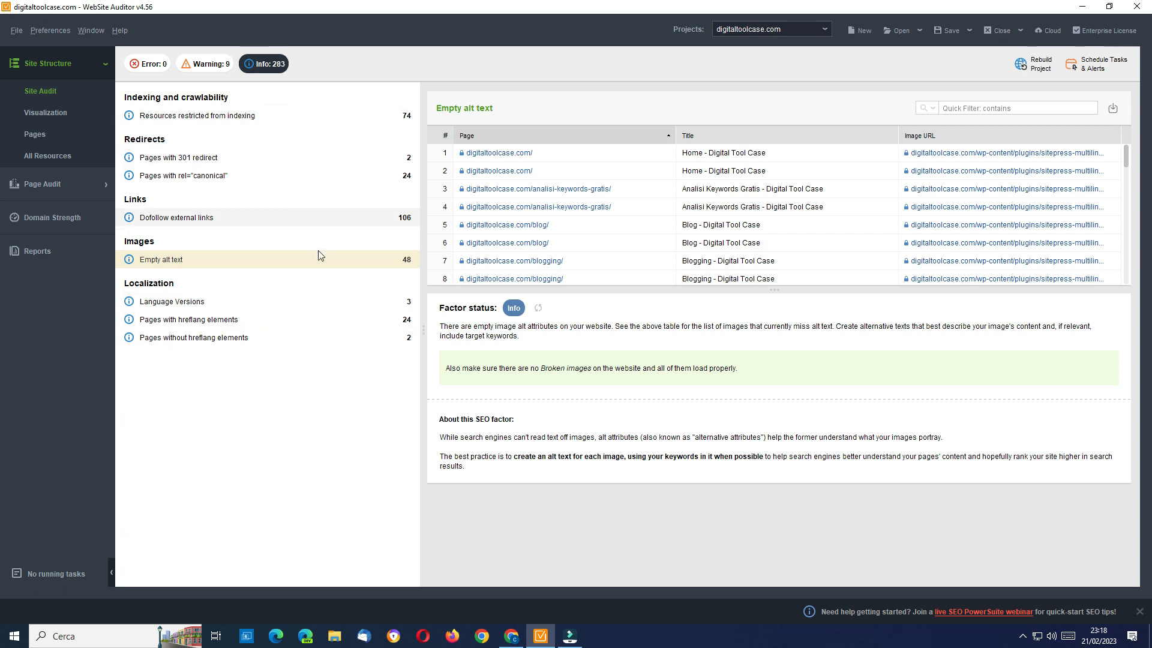
# - Set the audit filters to show error, warning and info factors together
pyautogui.click(147, 64)
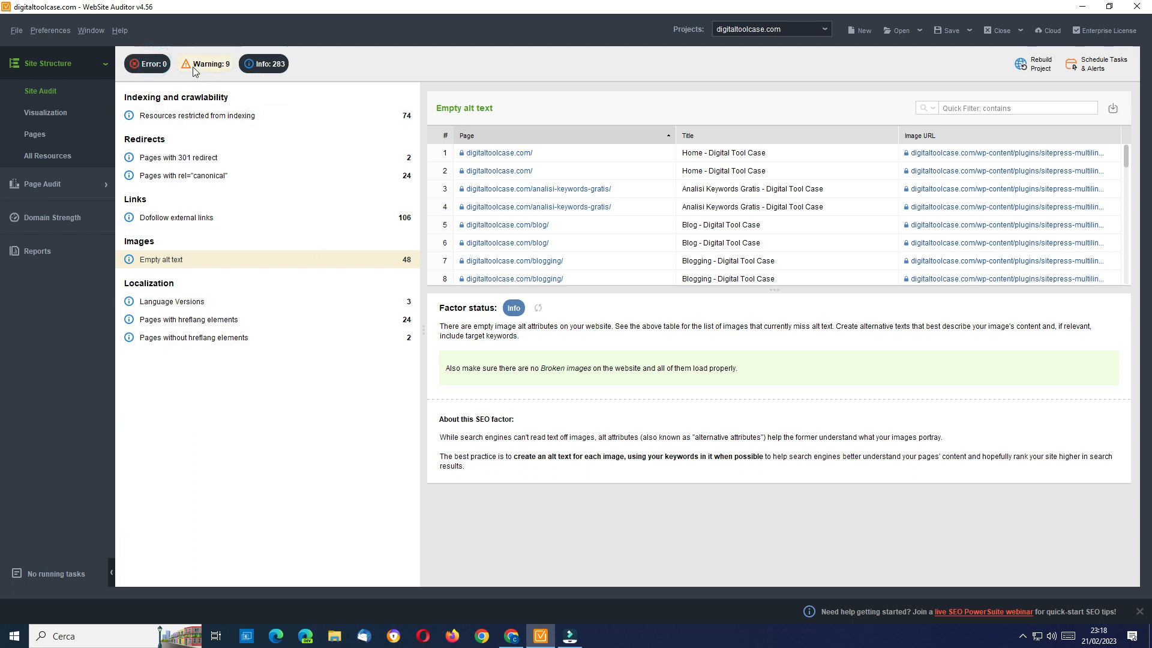
pyautogui.click(144, 63)
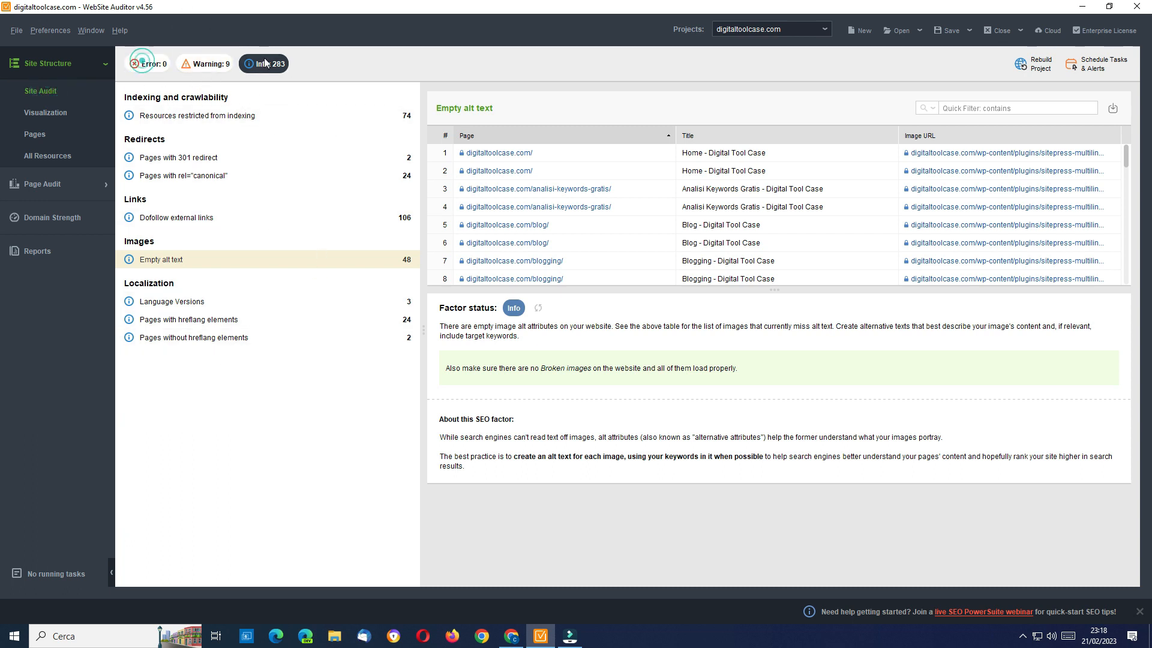
pyautogui.click(204, 63)
pyautogui.click(152, 64)
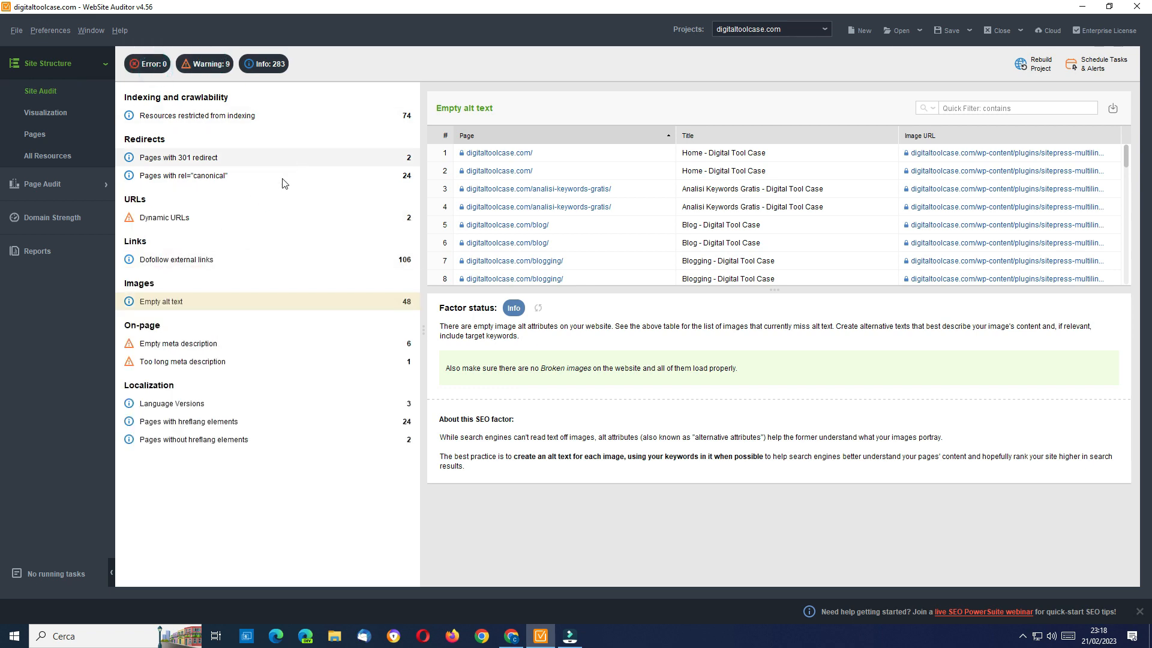
# - Open the site structure Visualization and inspect the link connections of the /blogging/ page
pyautogui.click(44, 113)
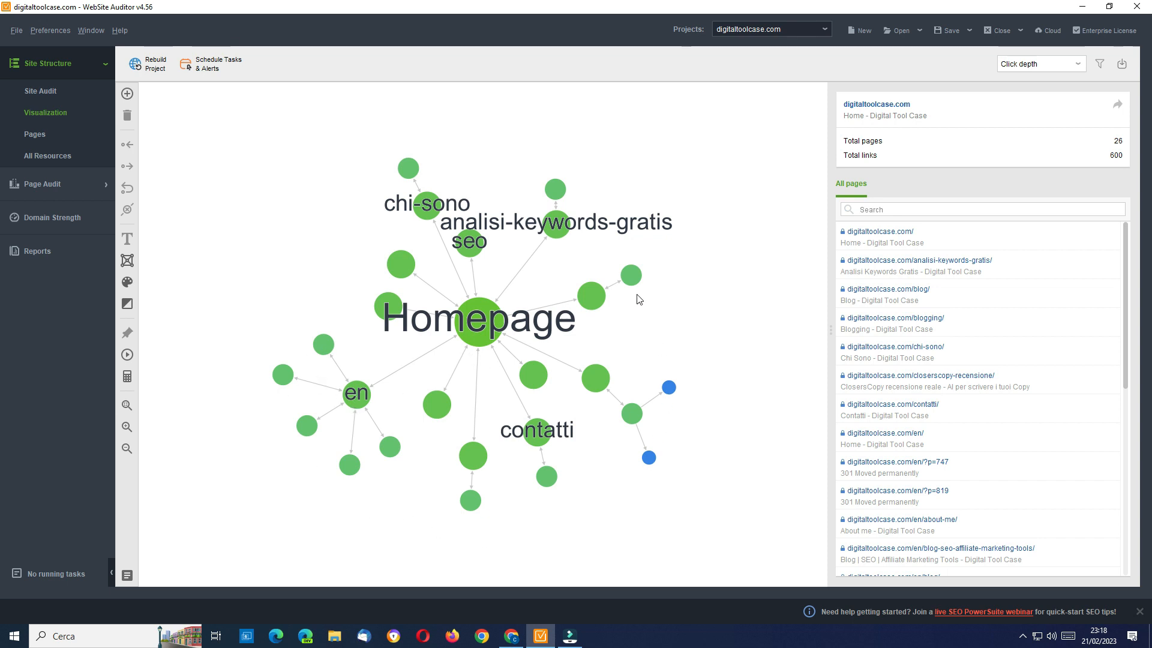
pyautogui.scroll(-2, 727, 288)
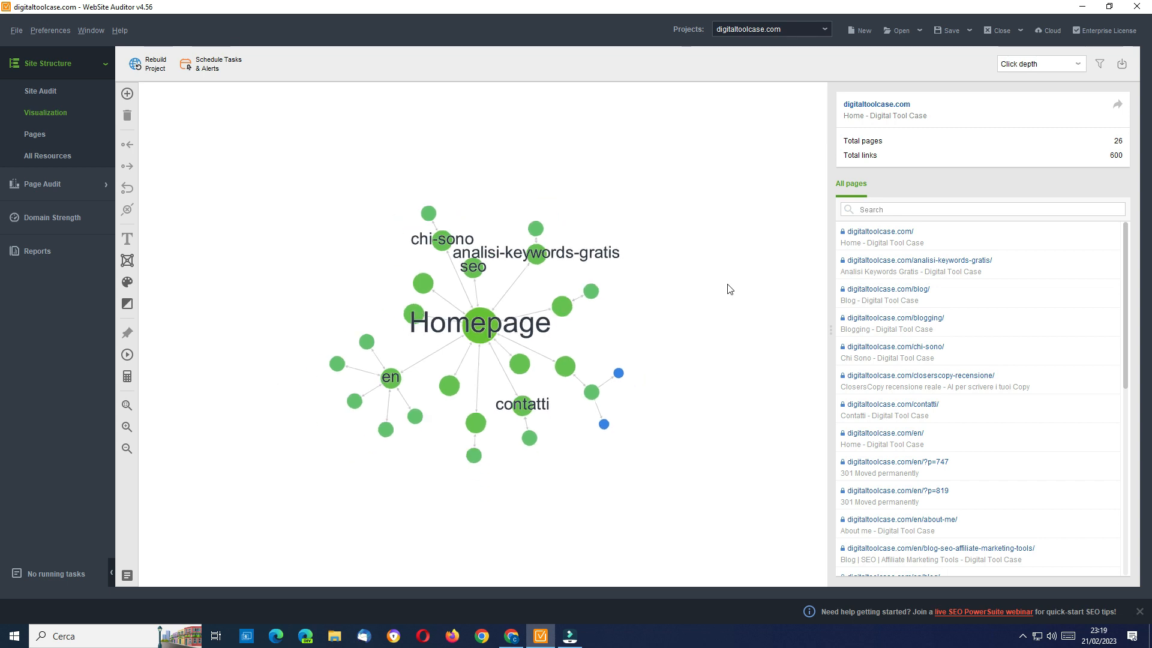
pyautogui.scroll(2, 727, 289)
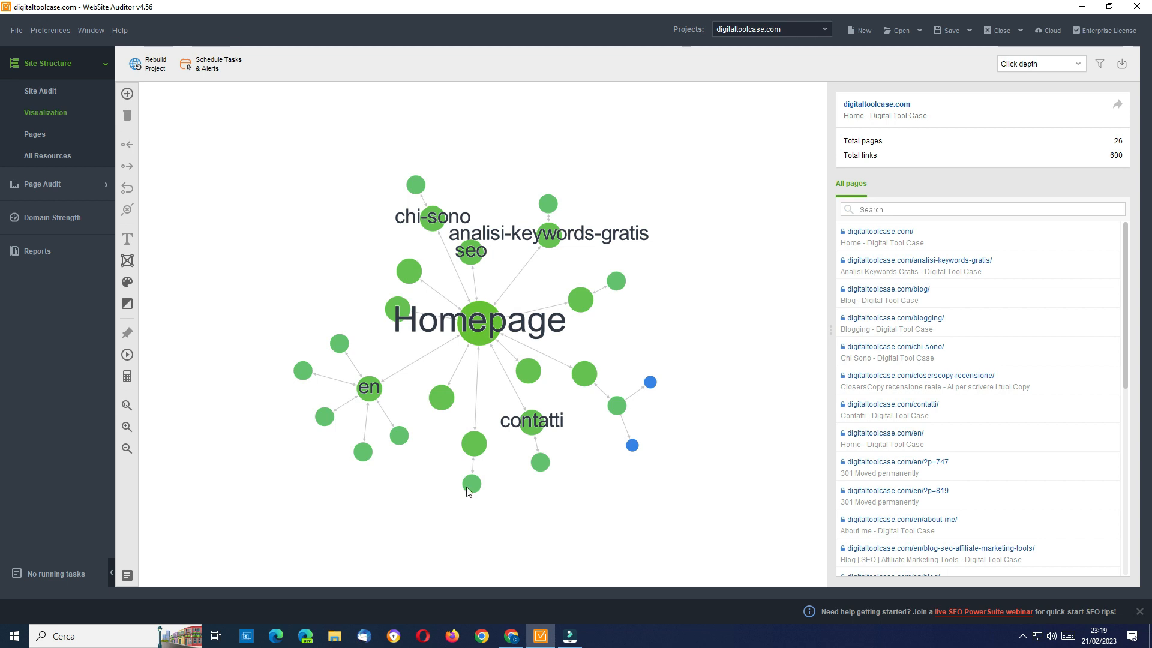
pyautogui.moveTo(474, 449)
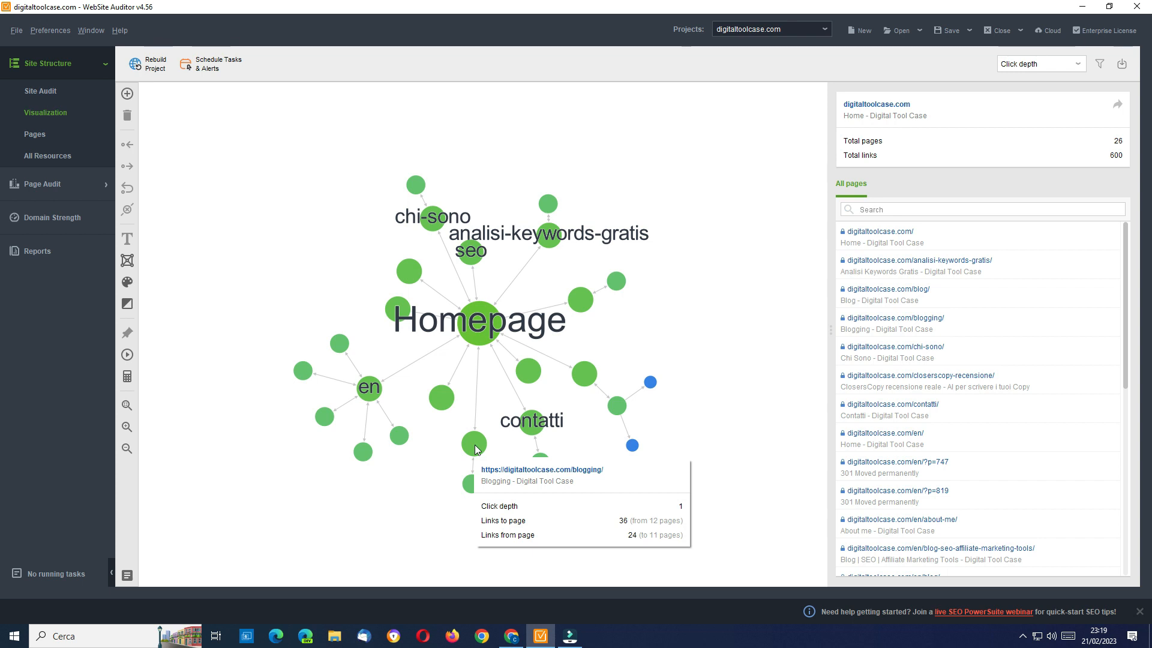
pyautogui.click(472, 443)
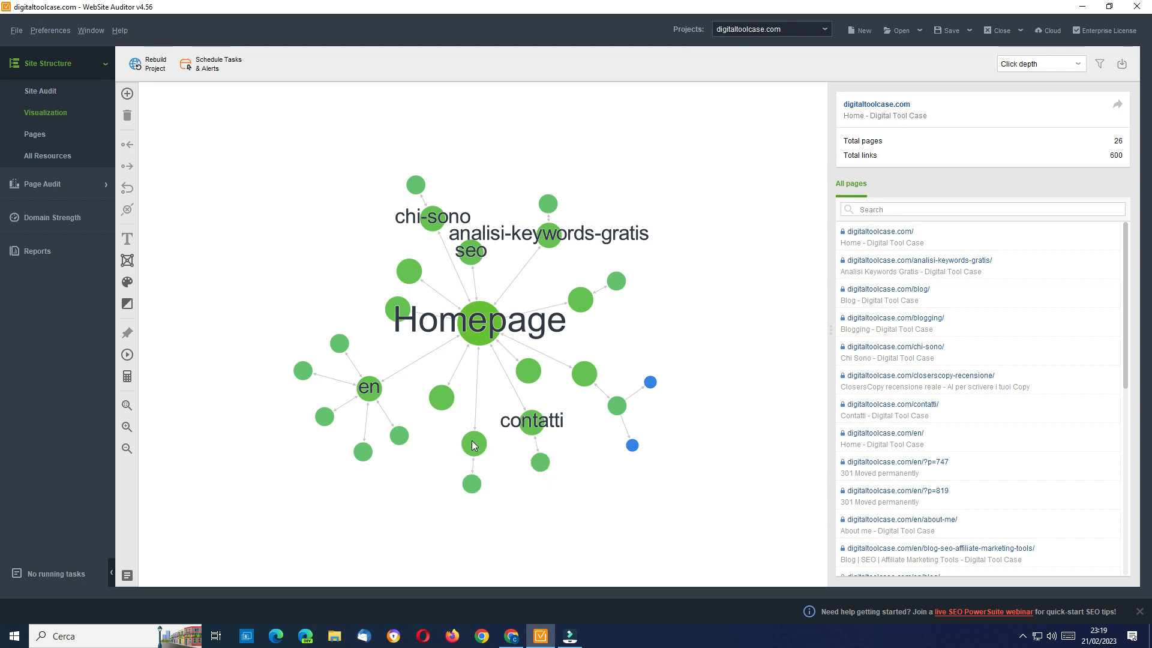
pyautogui.moveTo(477, 449)
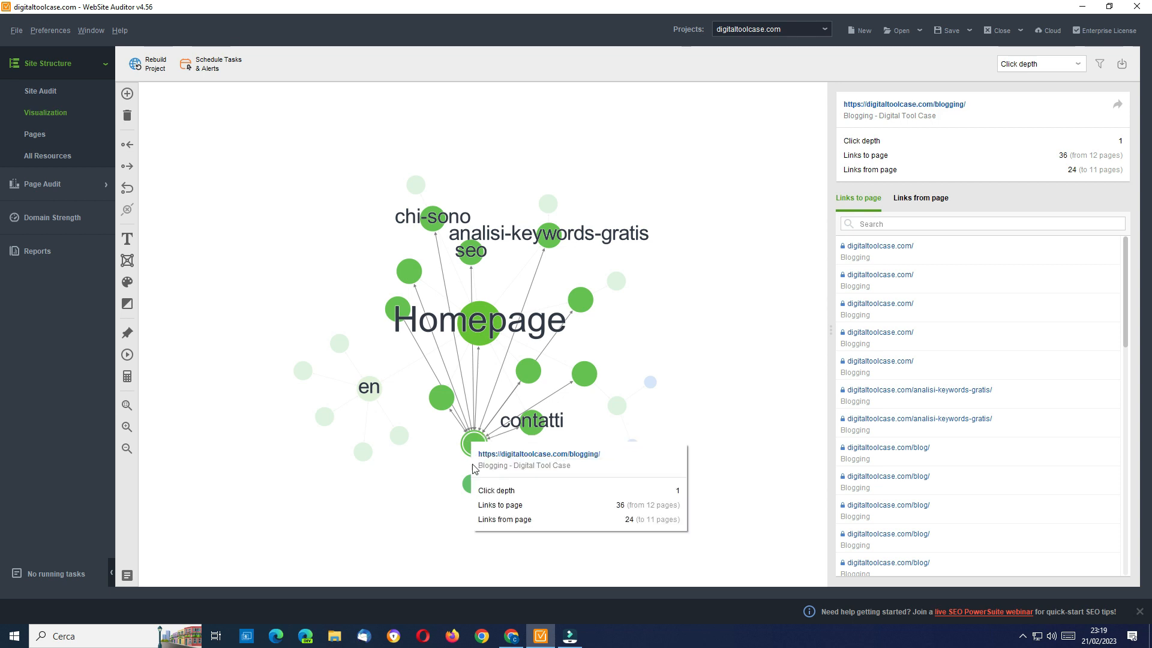
# - Inspect the link connections of the /en/blogging-en/, /en/about-me/ and /en/jasper-ai-jarvis-ai-copywriting/ pages in the map
pyautogui.click(471, 486)
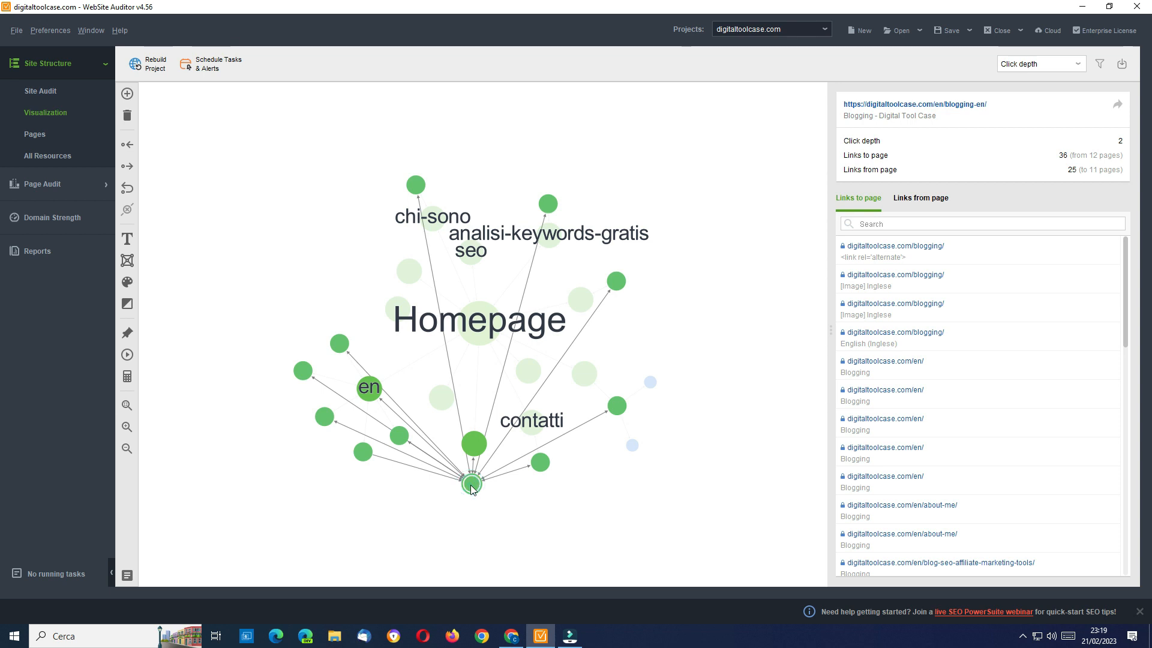
pyautogui.moveTo(418, 188)
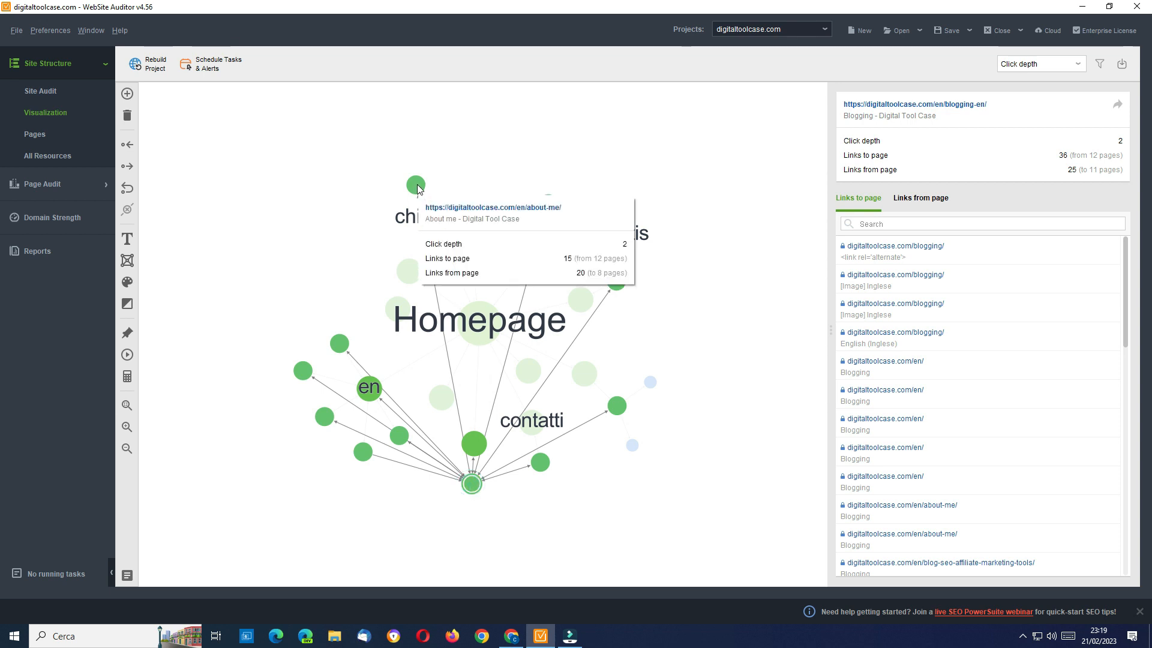
pyautogui.click(417, 186)
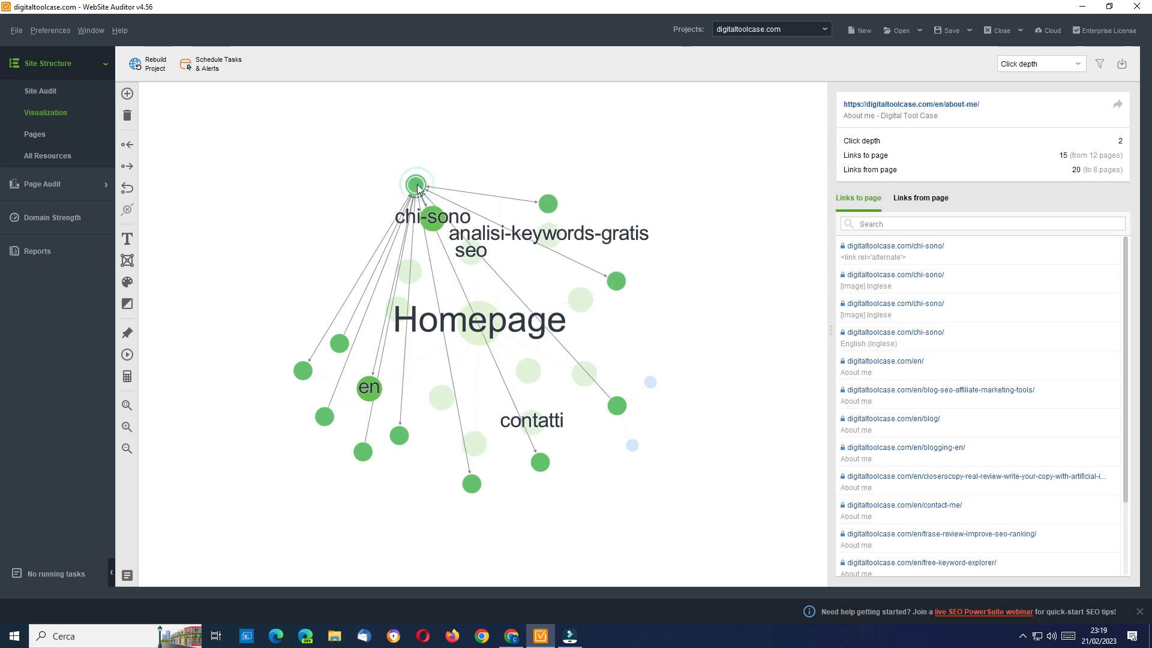
pyautogui.click(339, 344)
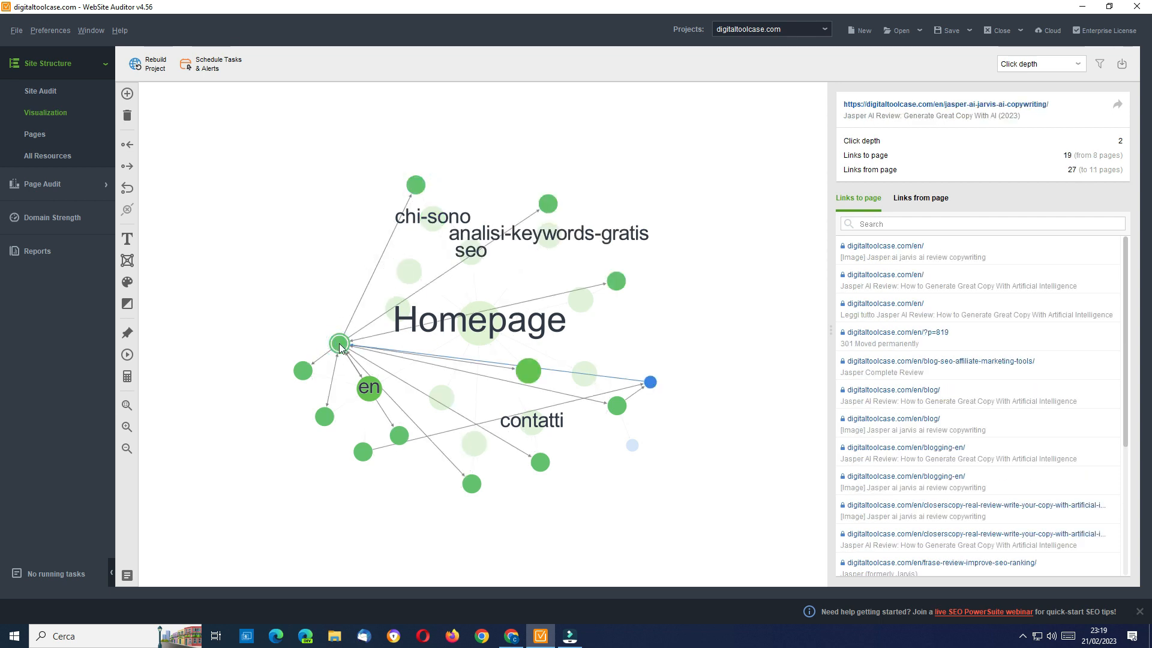
# - Compare the links of the two redirected pages /en/?p=819 and /en/?p=747, and clear the node selection
pyautogui.click(651, 384)
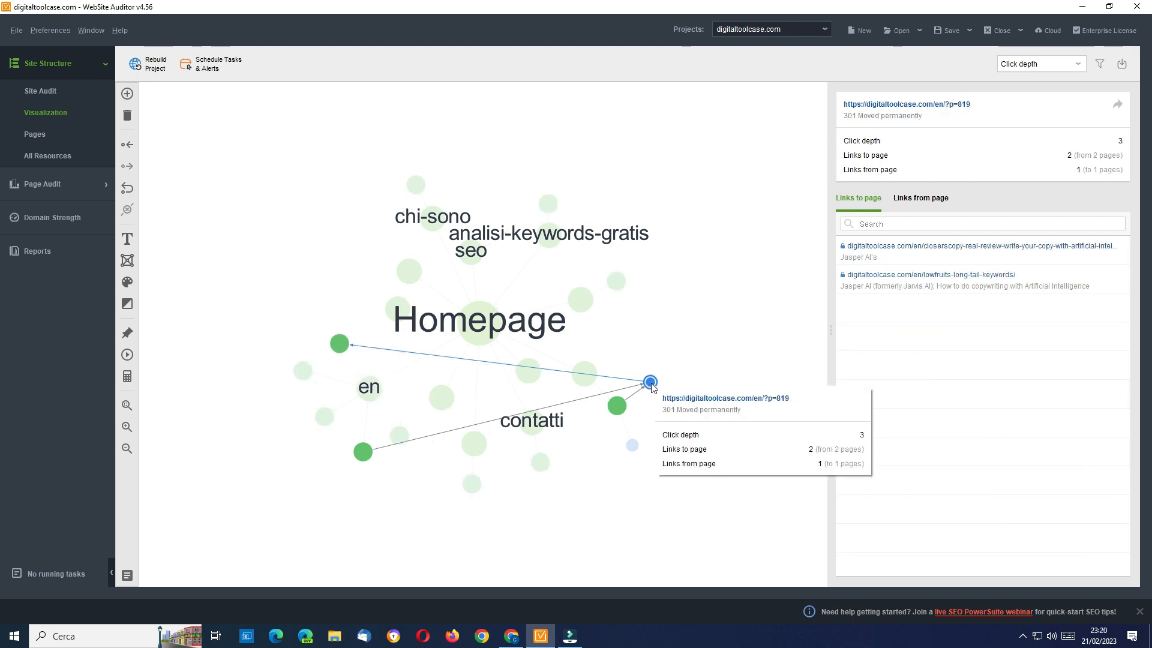
pyautogui.click(632, 445)
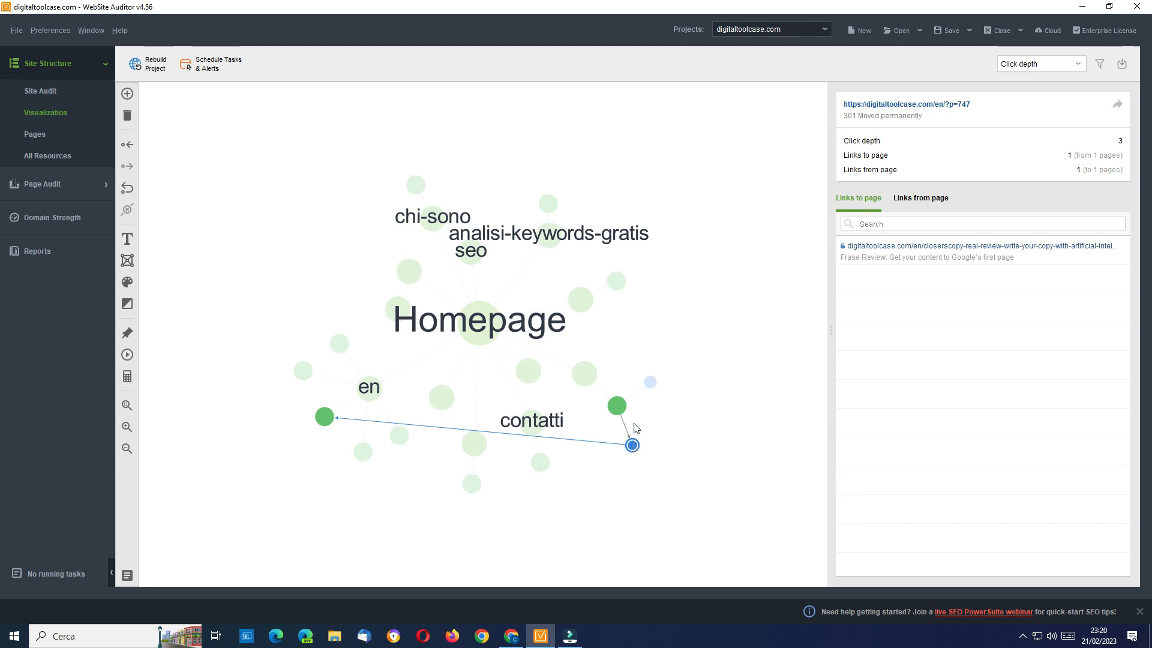
pyautogui.click(650, 381)
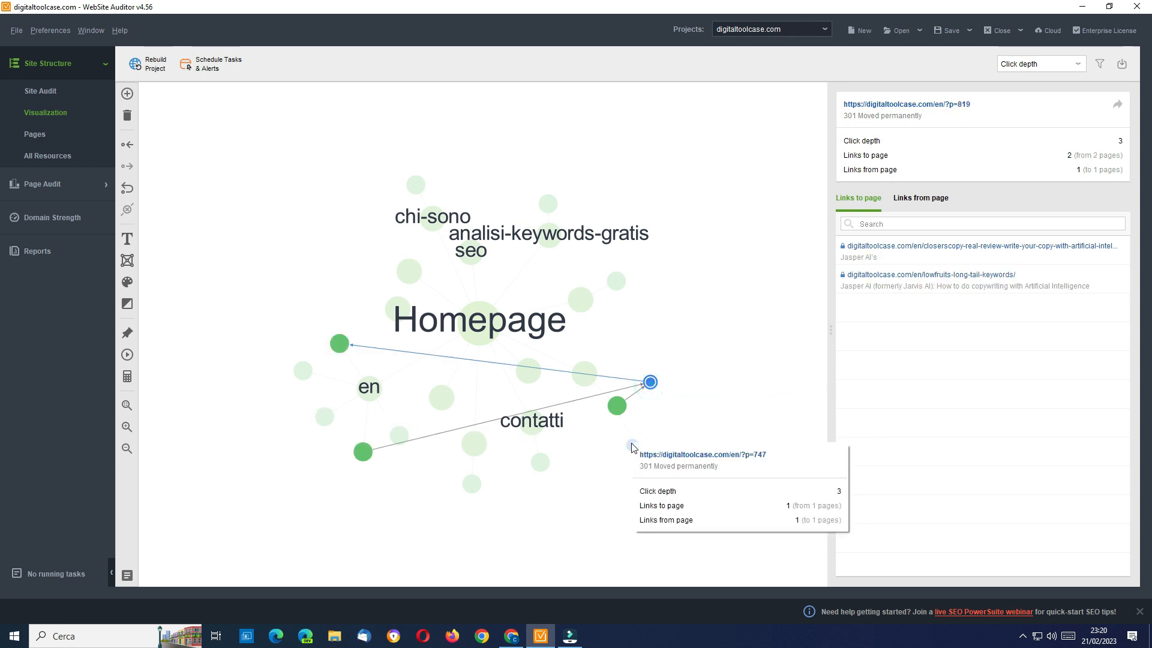
pyautogui.click(633, 444)
pyautogui.click(650, 382)
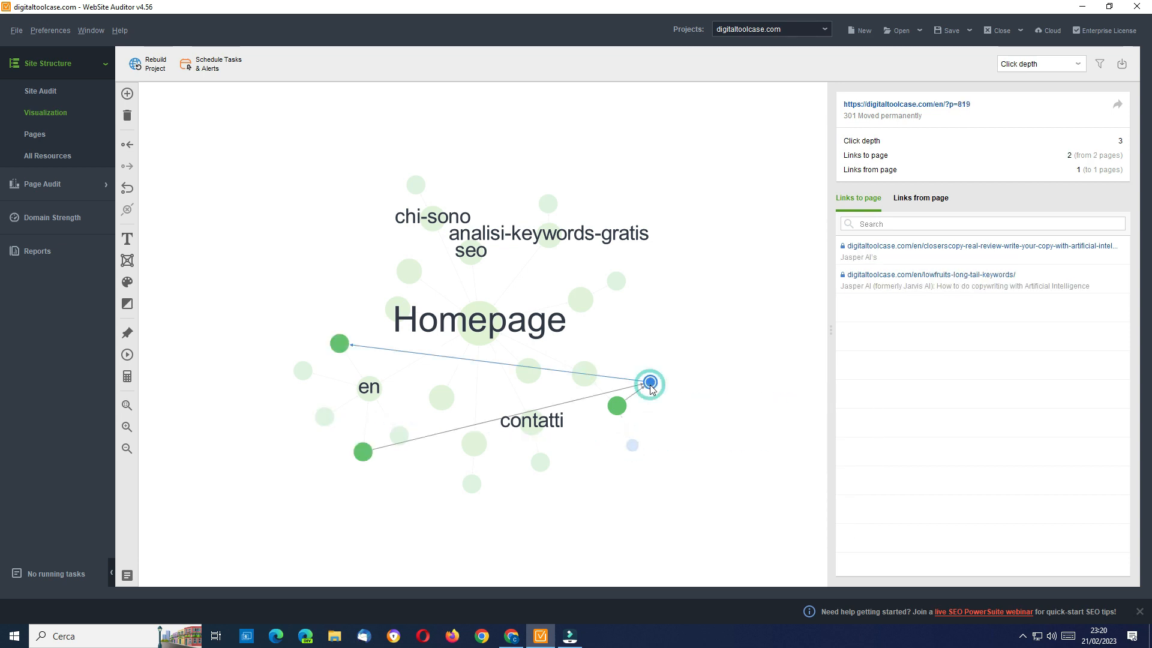
pyautogui.click(633, 446)
pyautogui.click(680, 340)
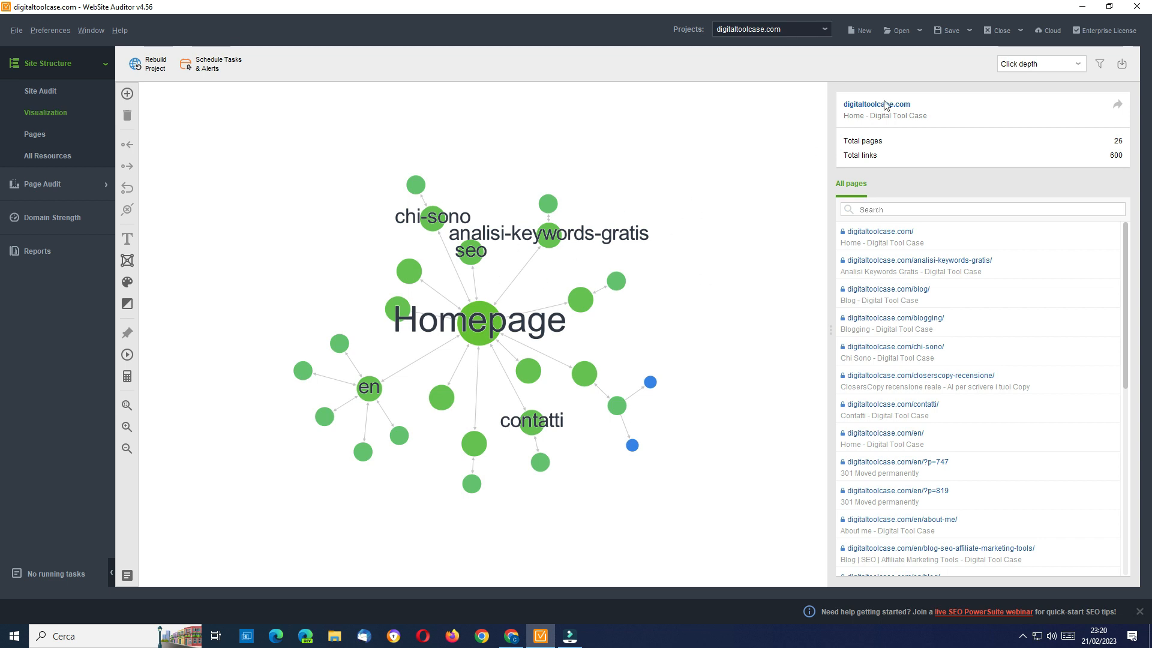
# - Display the map by Internal Page Rank and inspect the /en/lowfruits-long-tail-keywords/, /en/ and /lowfruits-keyword-coda-lunga/ pages
pyautogui.click(1028, 64)
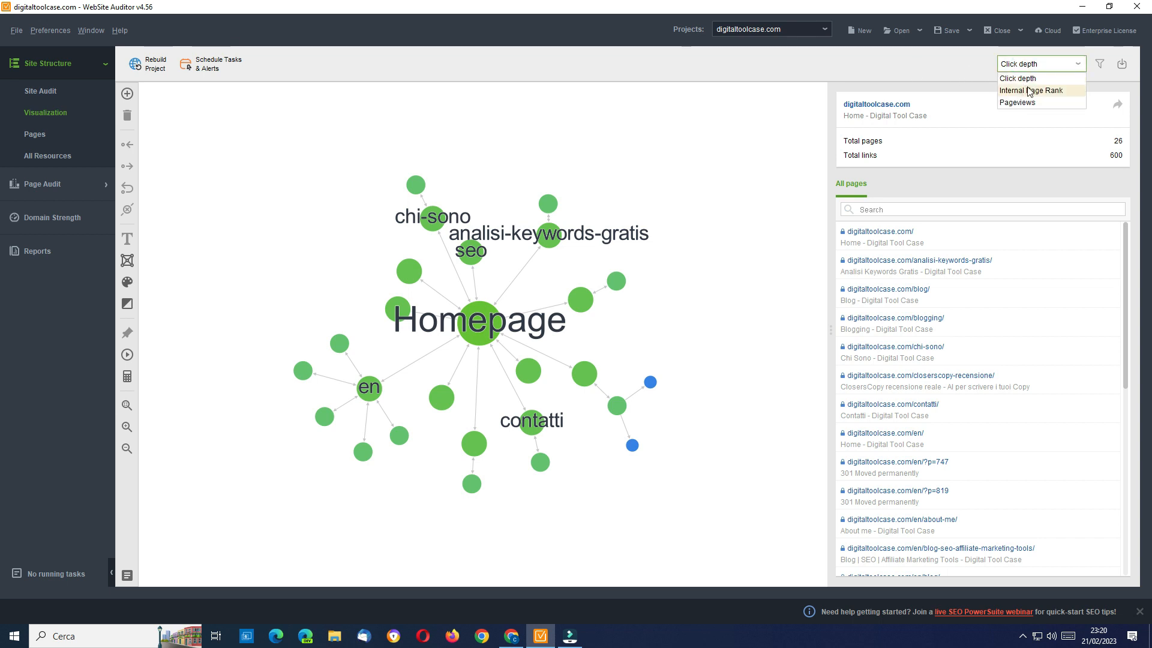
pyautogui.click(1068, 91)
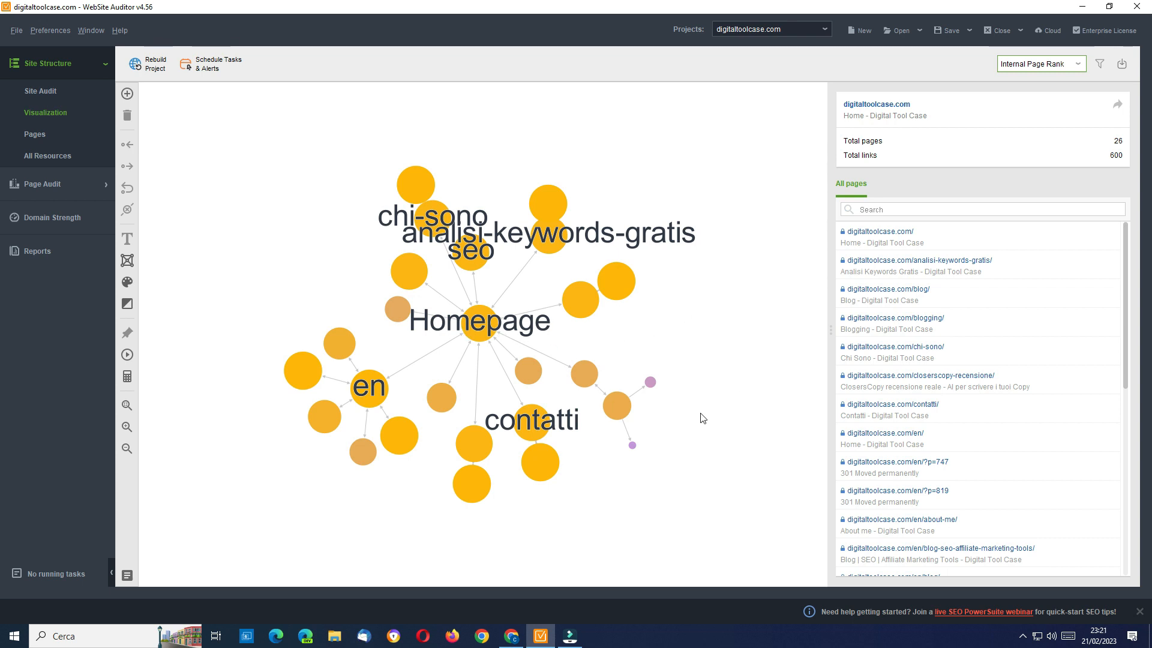
pyautogui.moveTo(355, 458)
pyautogui.click(363, 452)
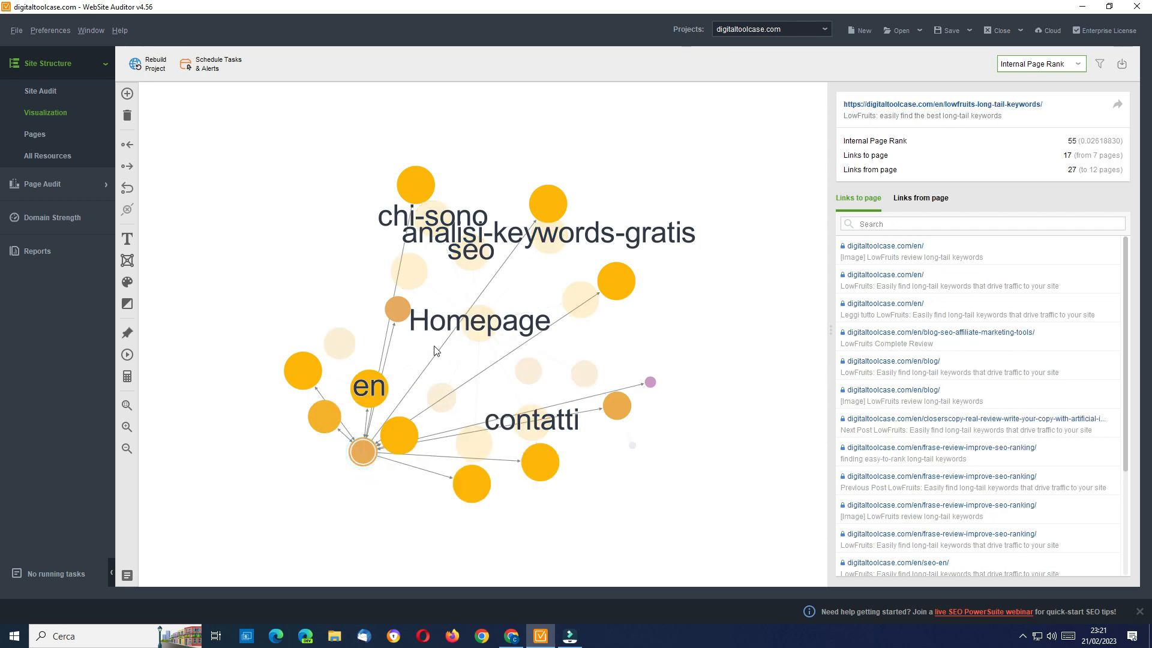
pyautogui.click(370, 390)
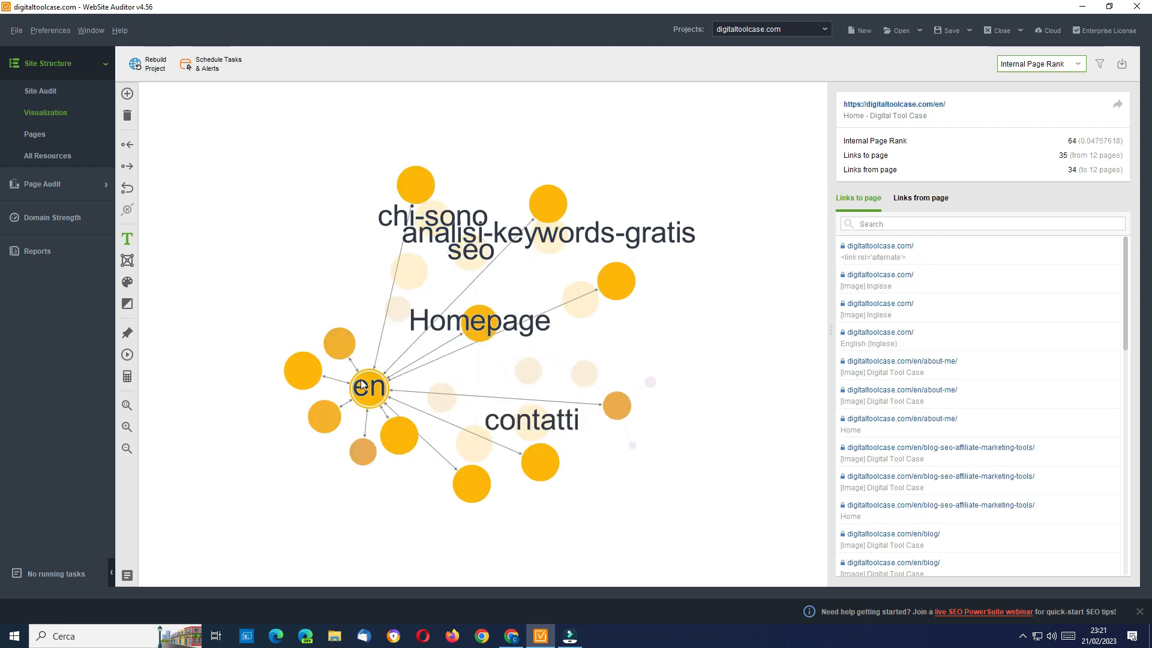
pyautogui.click(403, 315)
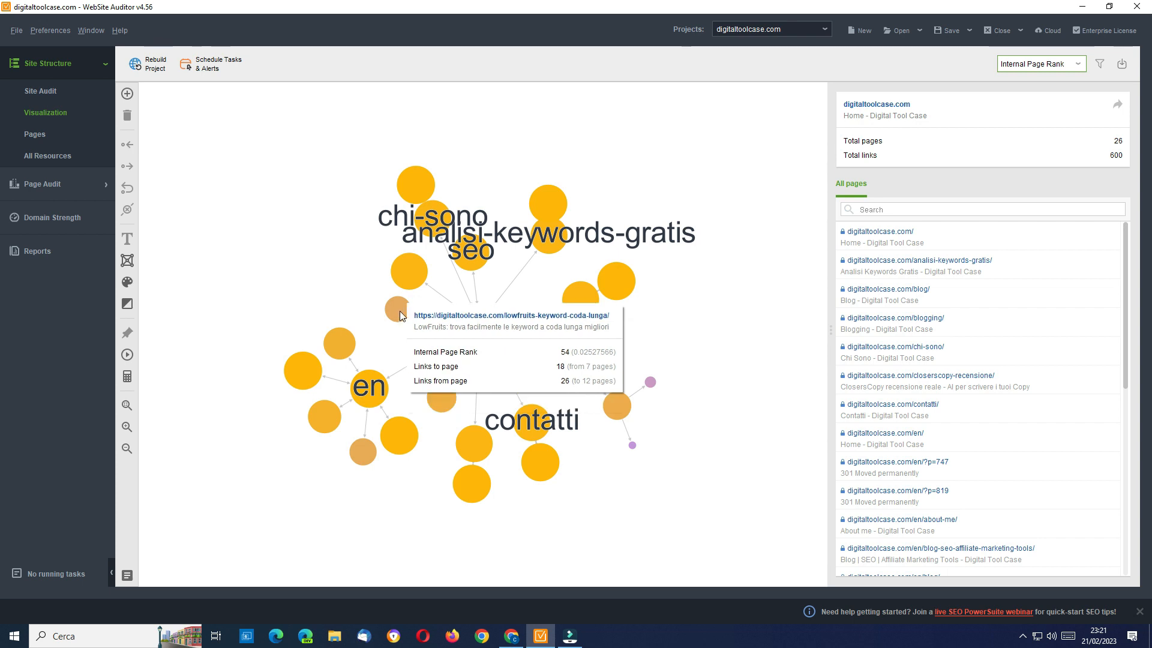
pyautogui.moveTo(414, 268)
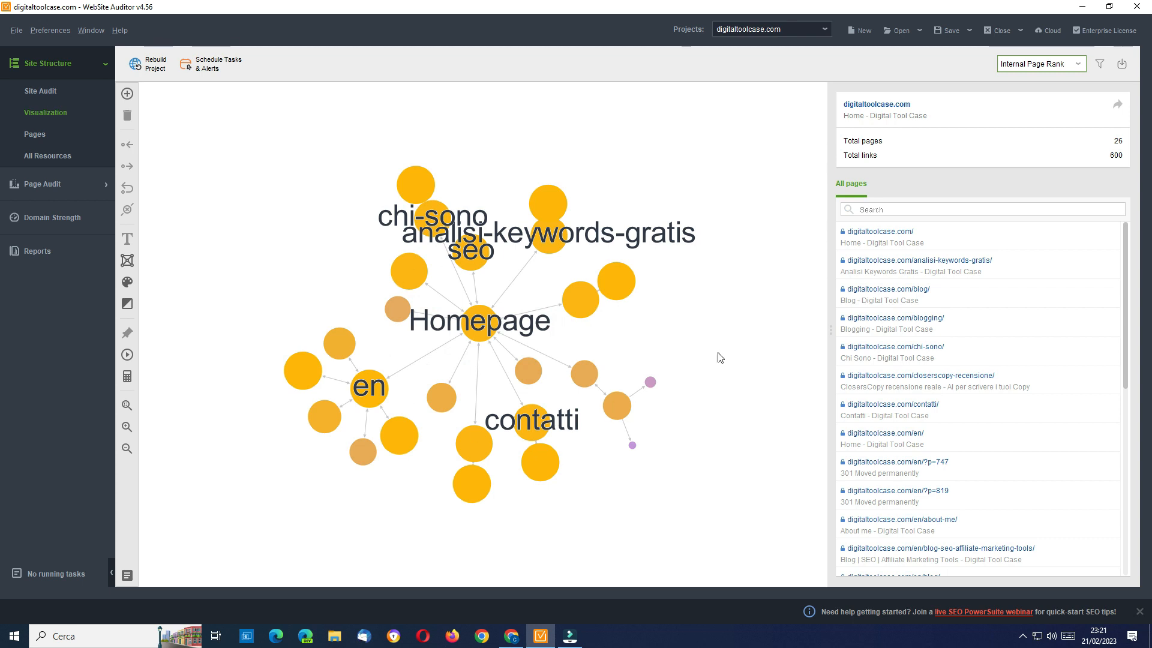
# - Display the site map by Pageviews and open the project's Google Analytics account settings
pyautogui.click(1044, 68)
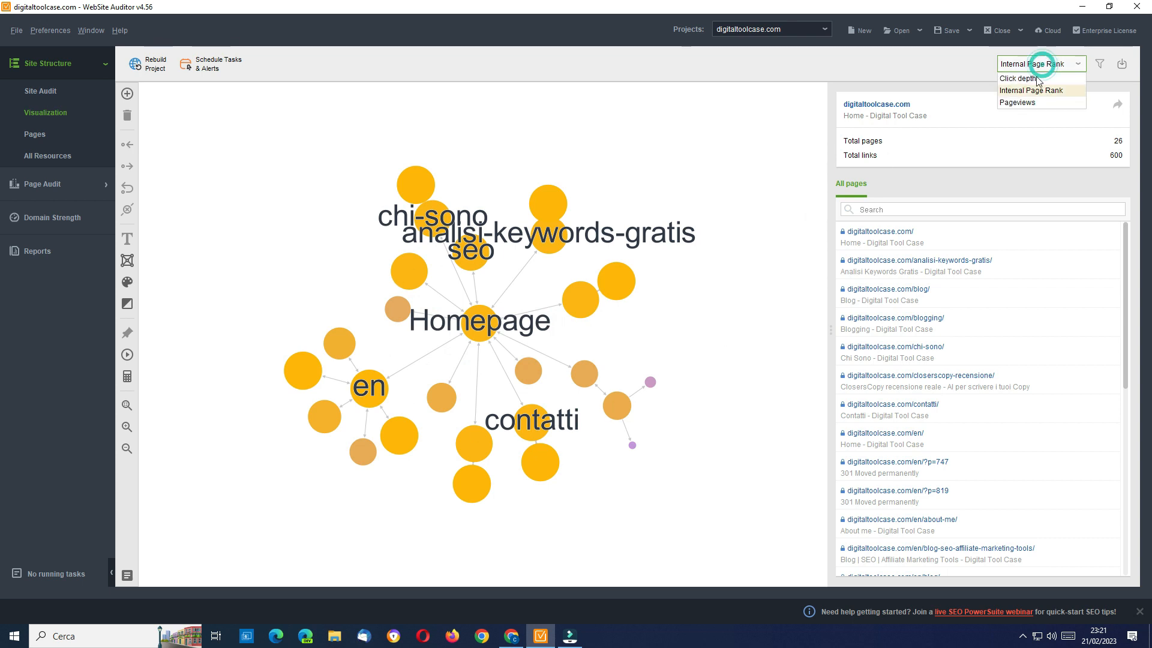
pyautogui.click(1023, 104)
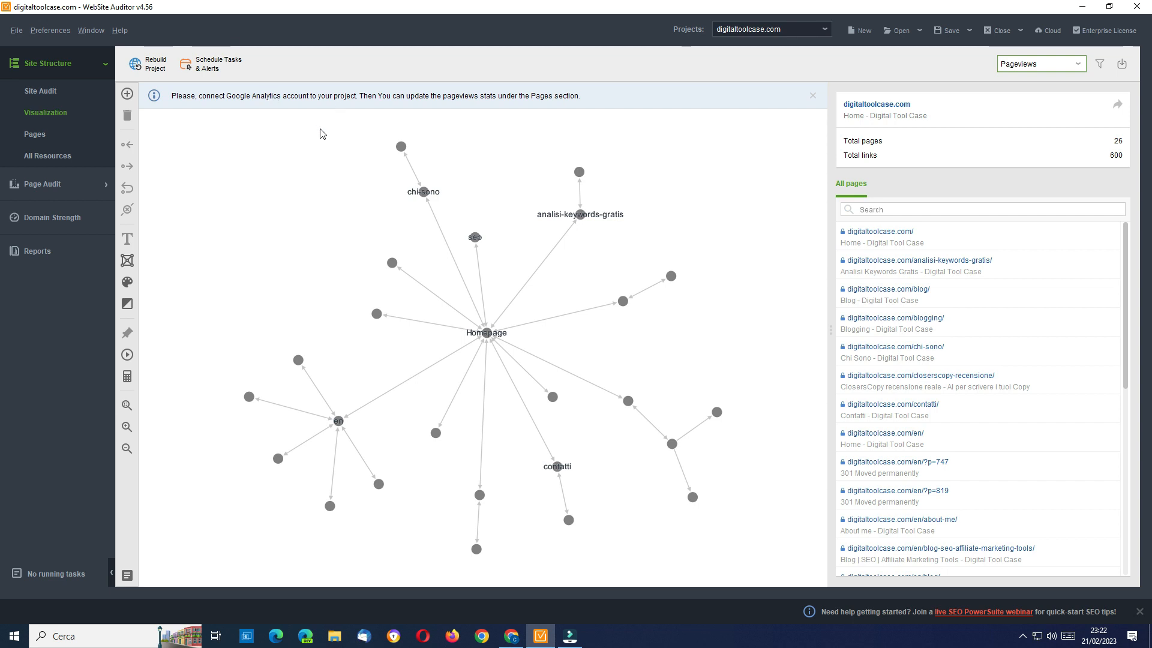
pyautogui.click(51, 31)
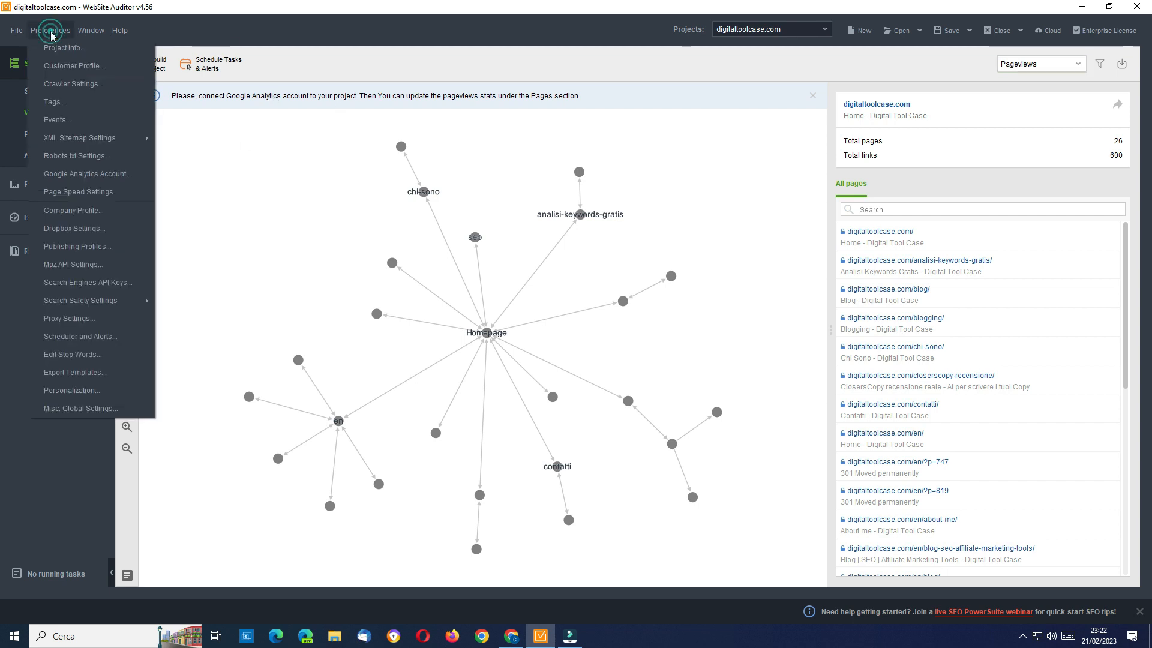
pyautogui.click(82, 174)
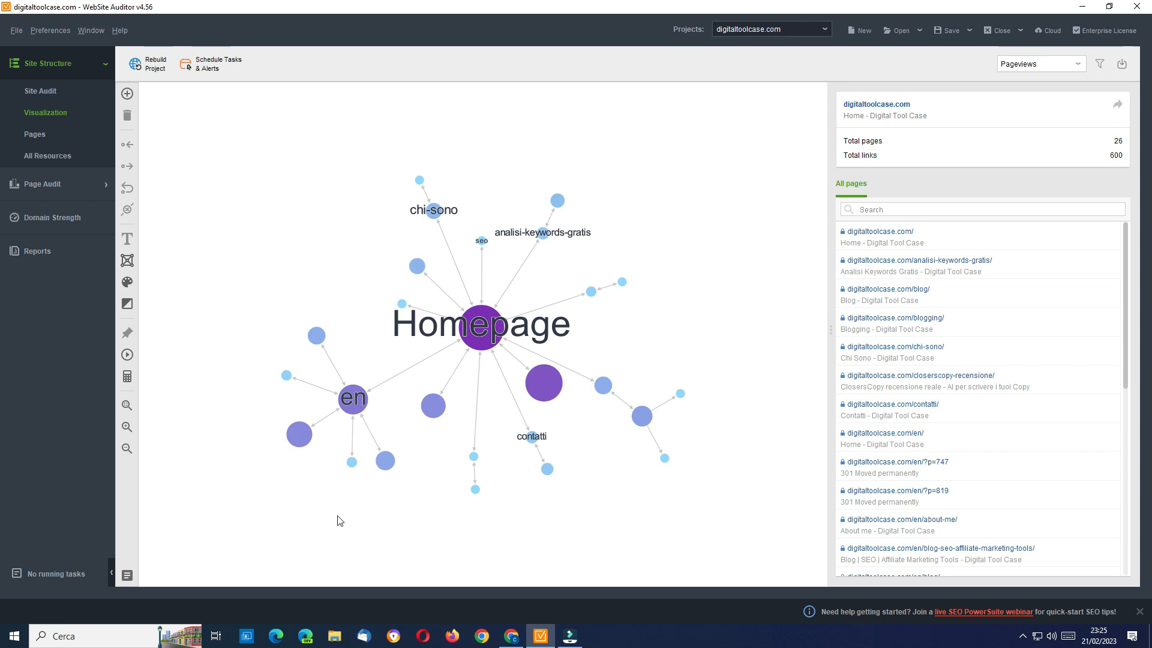
# - Check pageviews on the map nodes, inspect the links of the /blogging/, /strumenti-blog-seo-affiliate-marketing/ and /en/ pages, and clear the selection
pyautogui.moveTo(301, 436)
pyautogui.moveTo(437, 408)
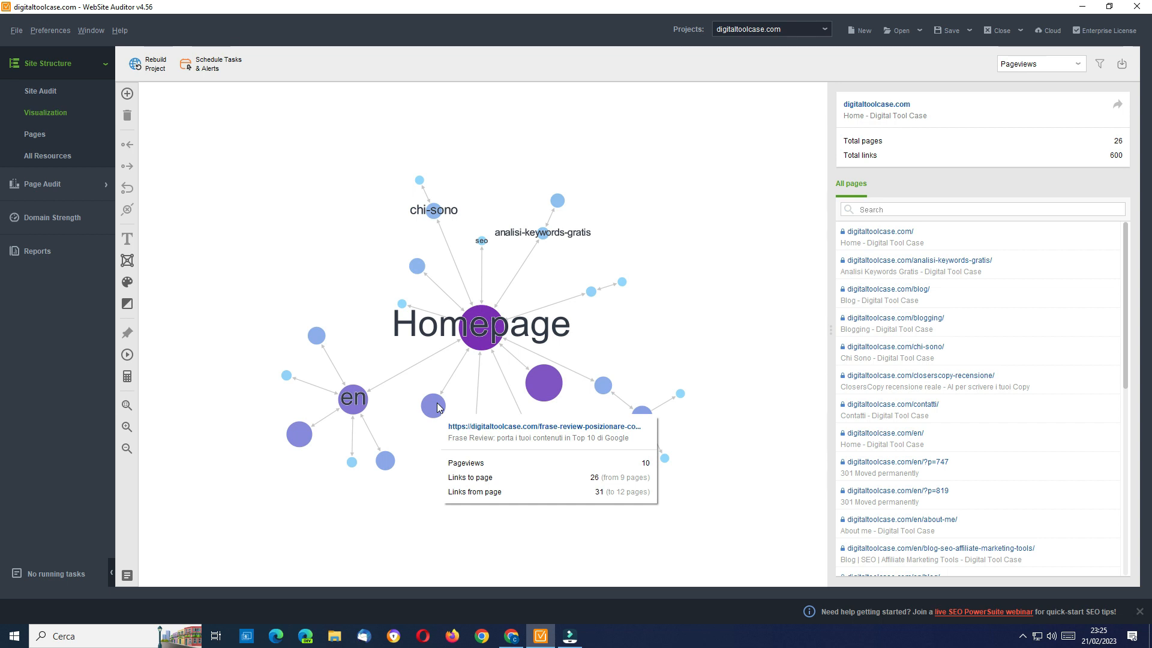
pyautogui.moveTo(386, 462)
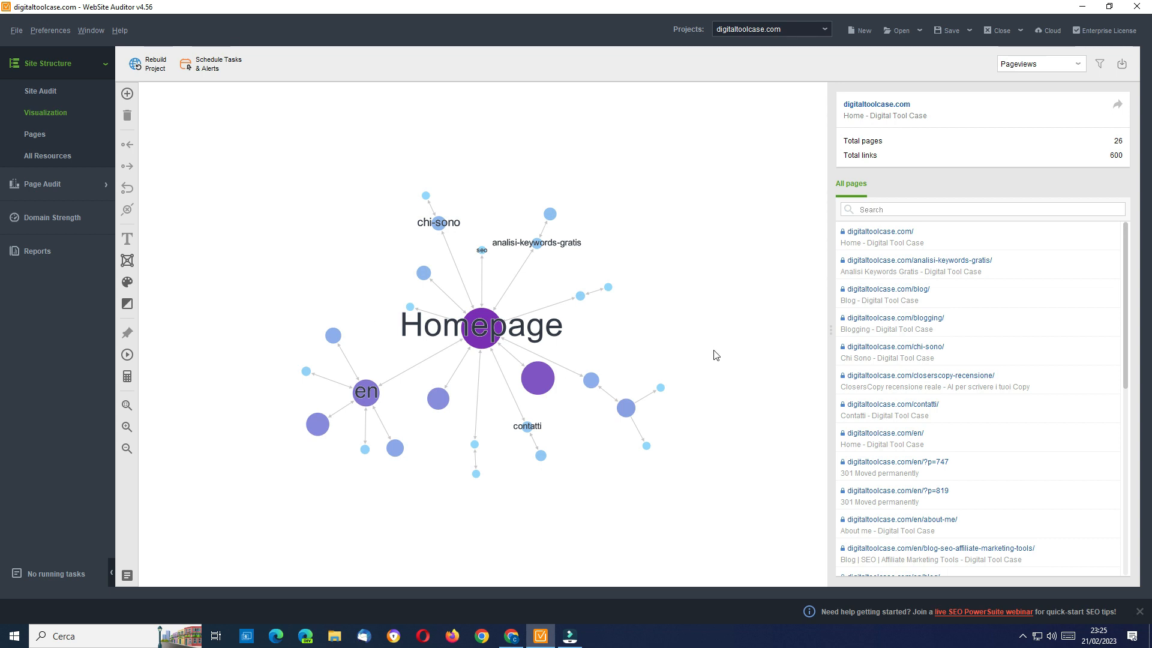
pyautogui.click(474, 445)
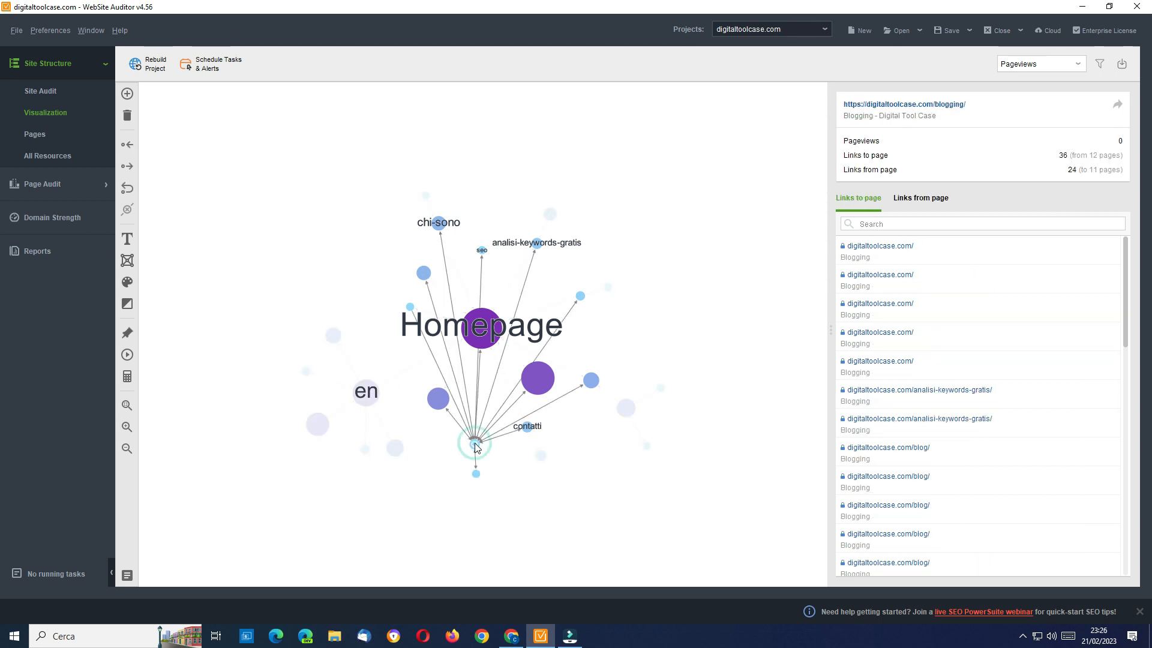
pyautogui.click(425, 272)
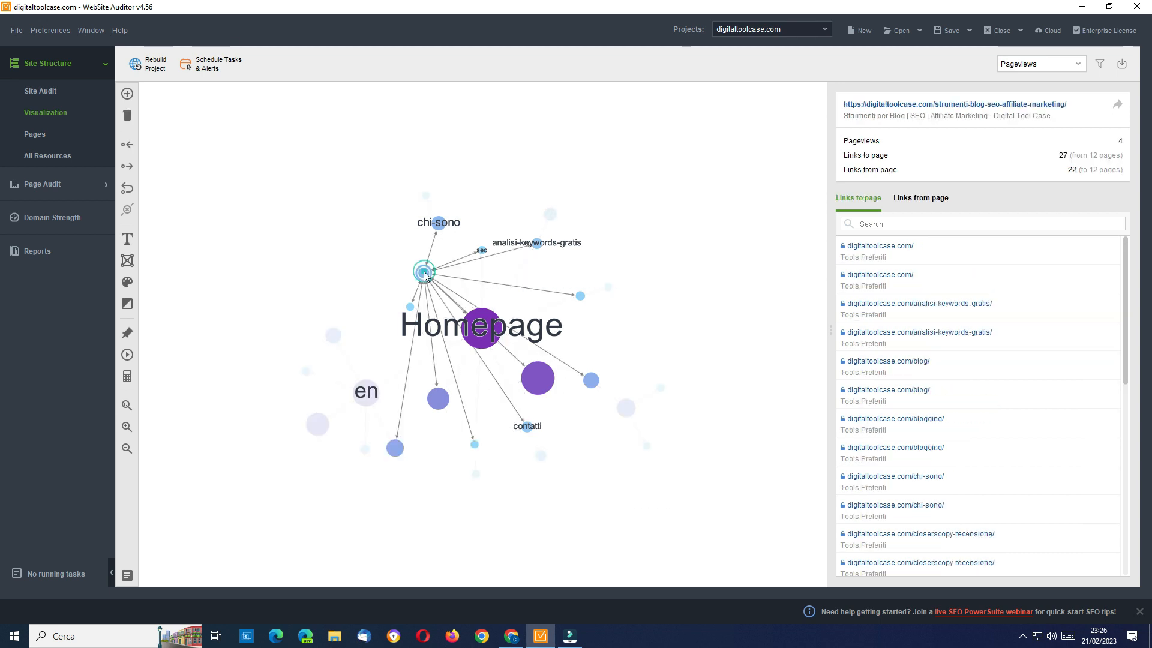
pyautogui.click(369, 400)
pyautogui.click(691, 336)
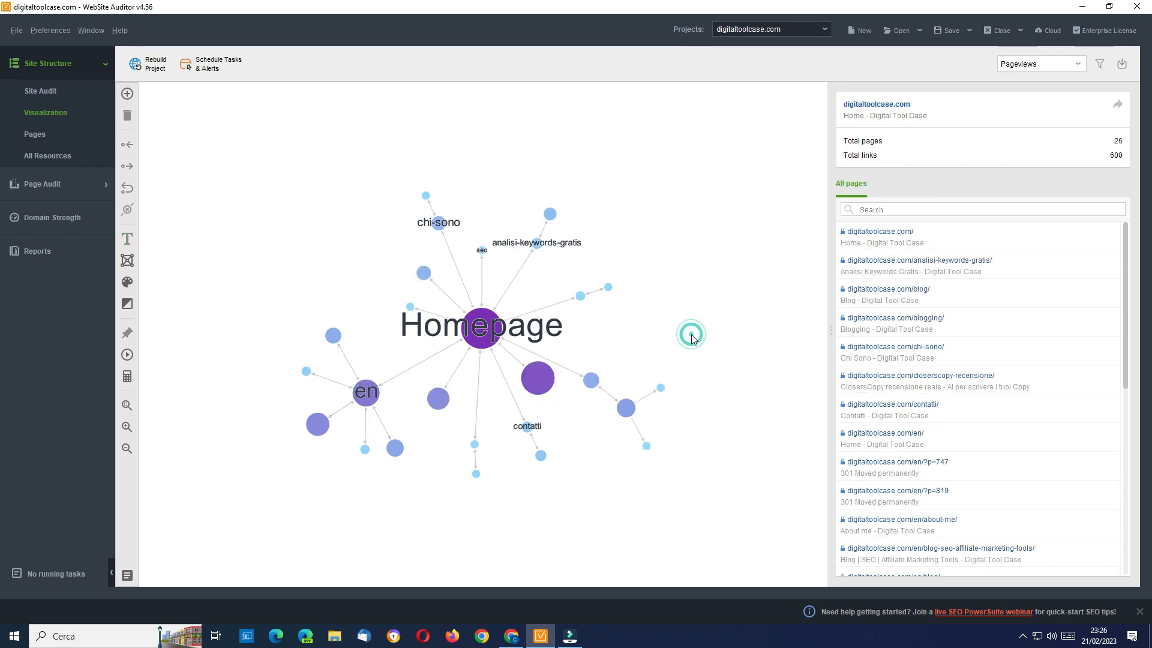
# - Review the full list of the site's internal and external resources
pyautogui.click(48, 156)
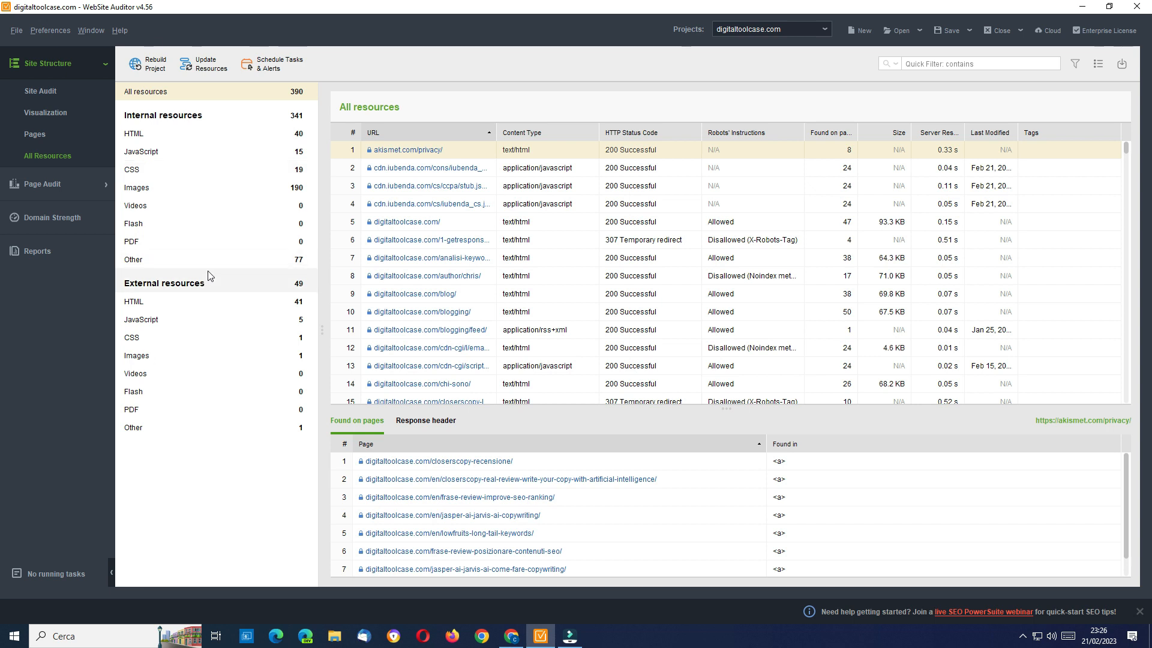
# - Create a keyword map in the Page Audit module with the keyword "jasper ai"
pyautogui.click(79, 190)
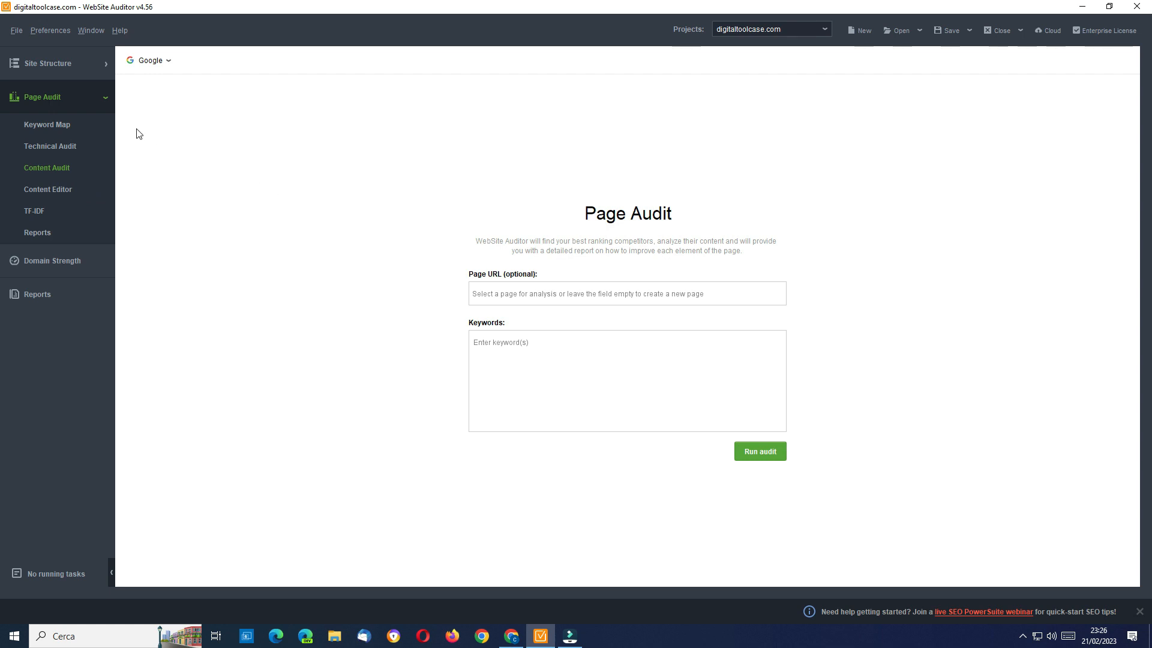
pyautogui.click(53, 126)
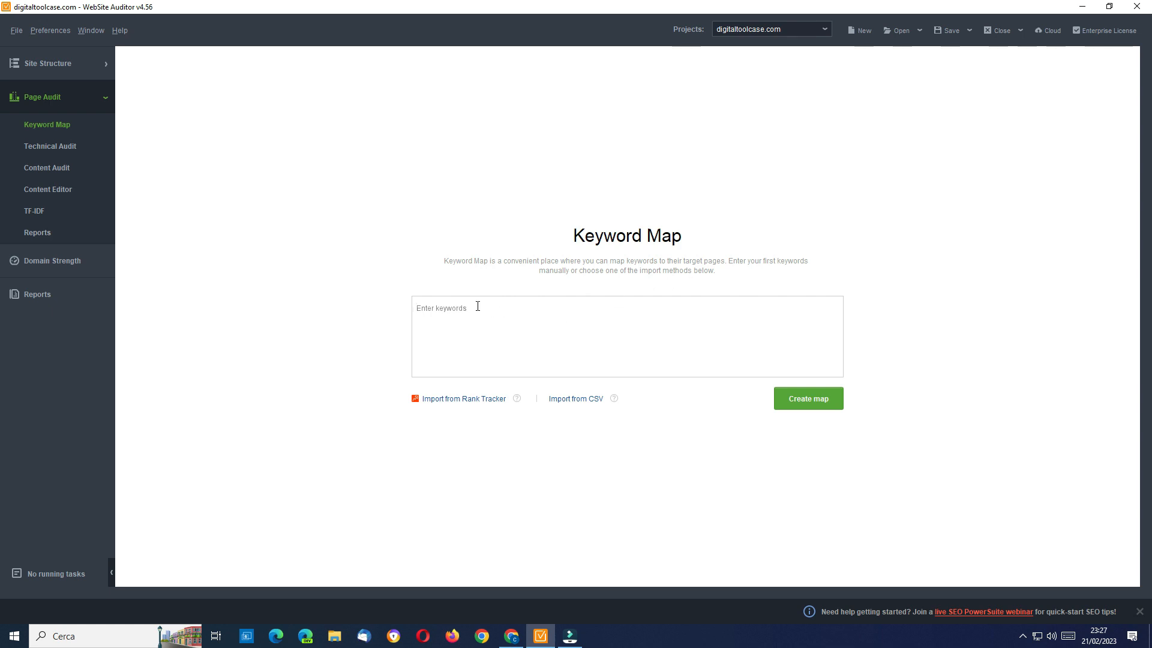
pyautogui.write('jasper ai')
pyautogui.click(813, 401)
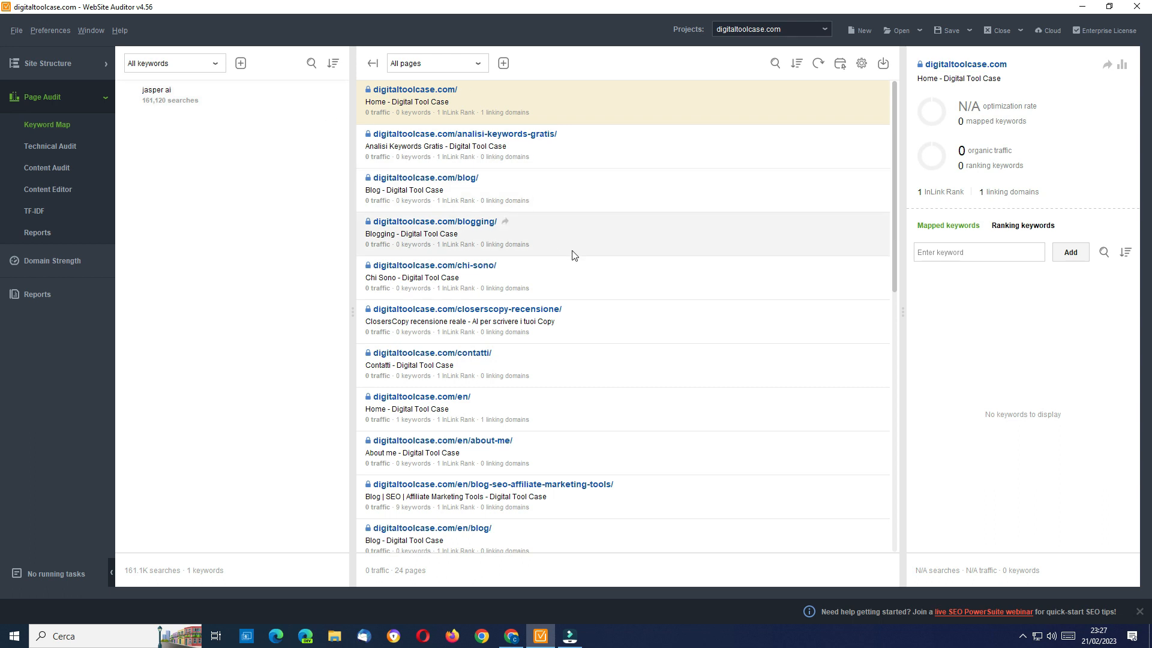
# - Map the keyword "jasper ai" to the /en/jasper-ai-jarvis-ai-copywriting/ page
pyautogui.scroll(-1, 573, 255)
pyautogui.scroll(-4, 573, 257)
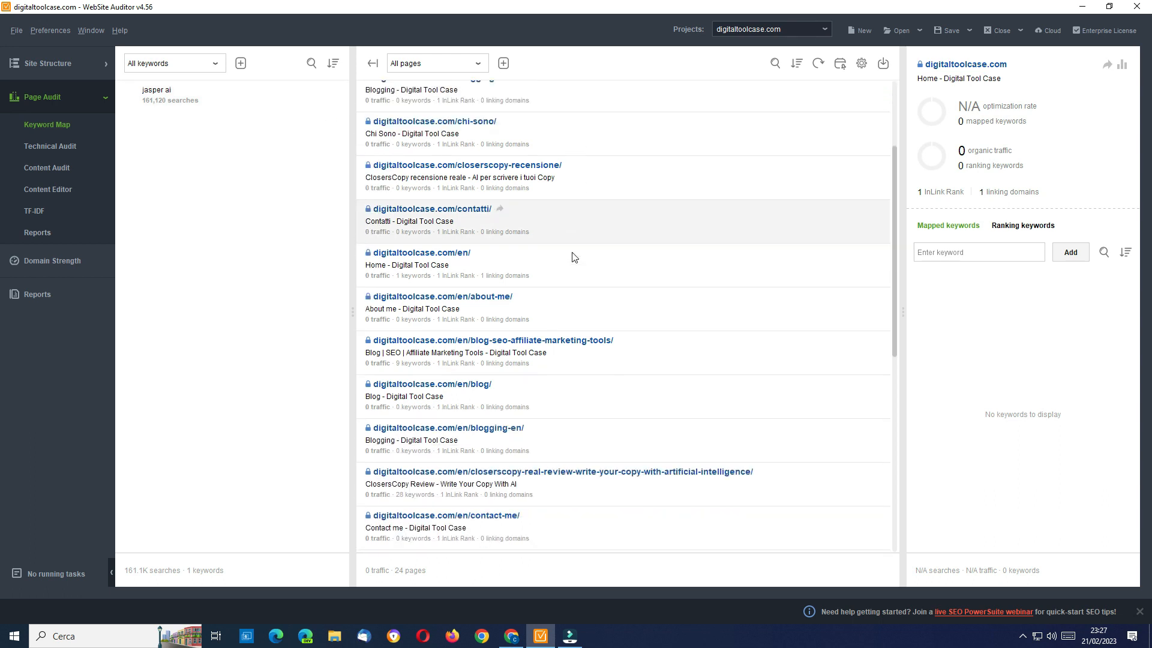
pyautogui.scroll(-2, 573, 256)
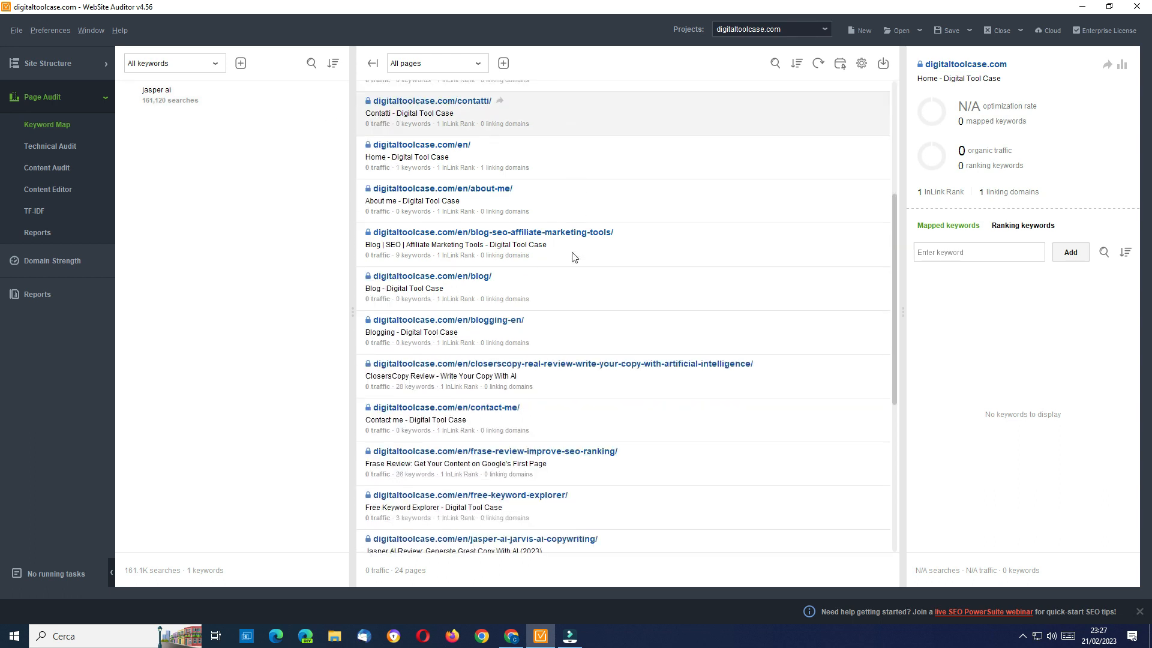
pyautogui.scroll(-5, 573, 257)
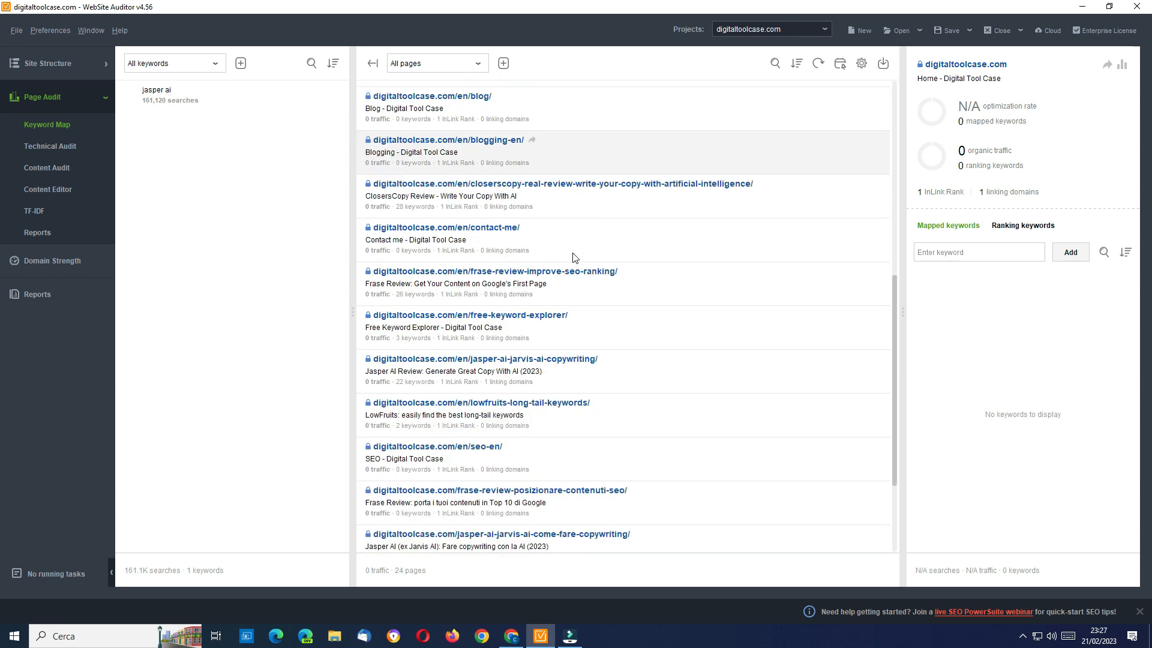
pyautogui.click(570, 374)
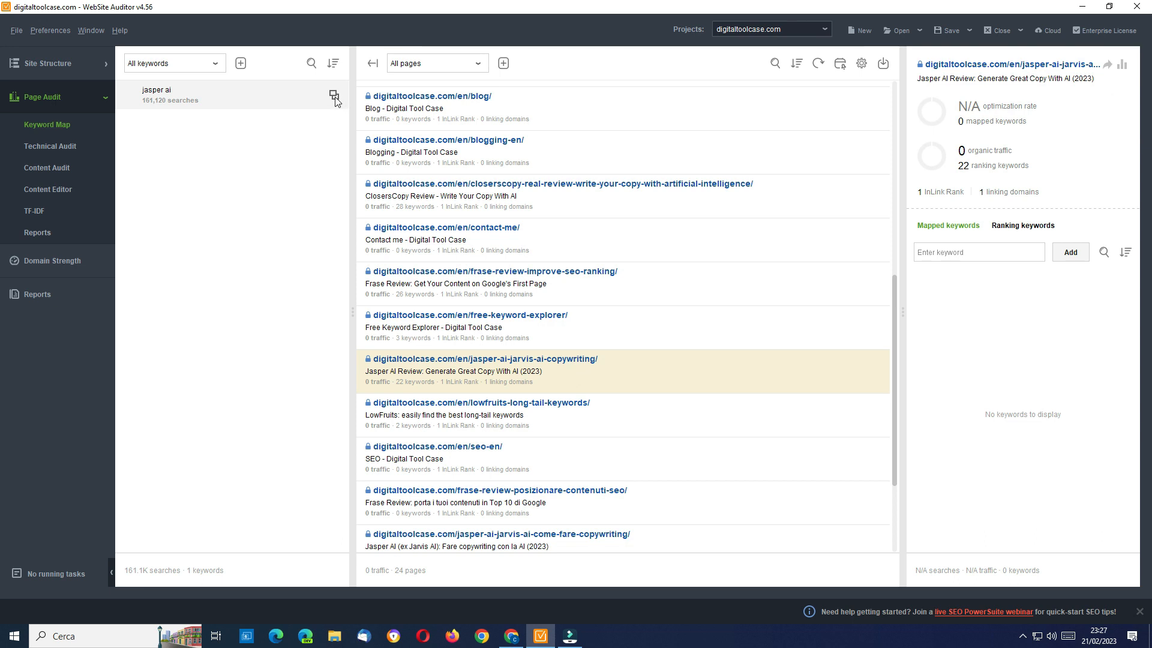
pyautogui.rightClick(221, 96)
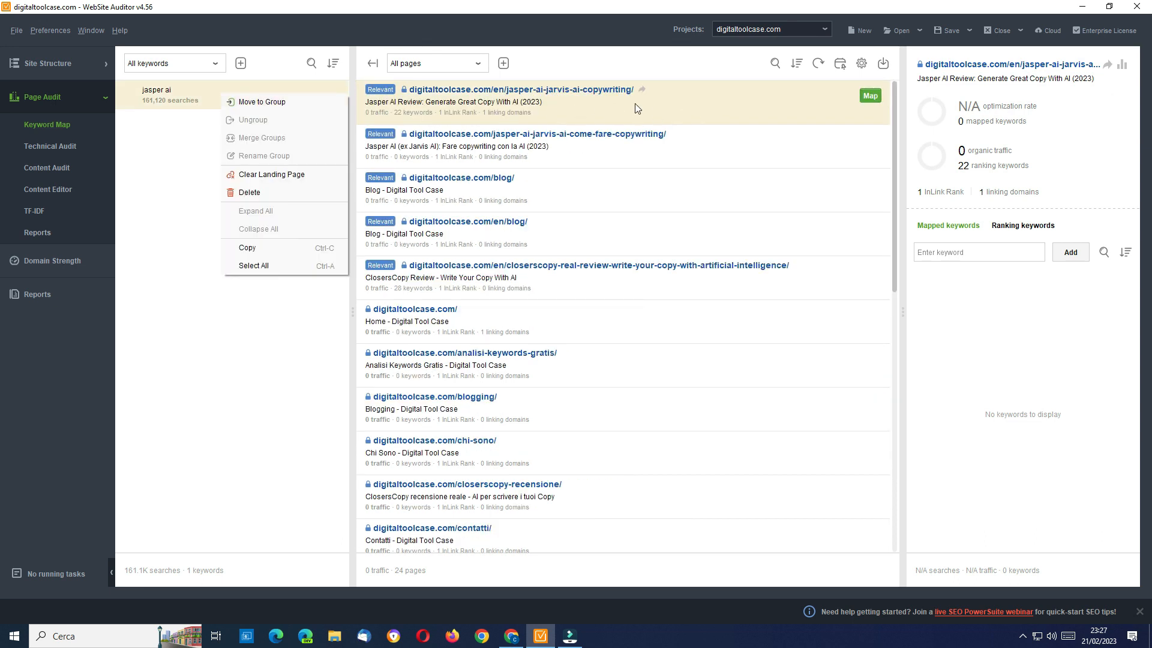
pyautogui.click(870, 96)
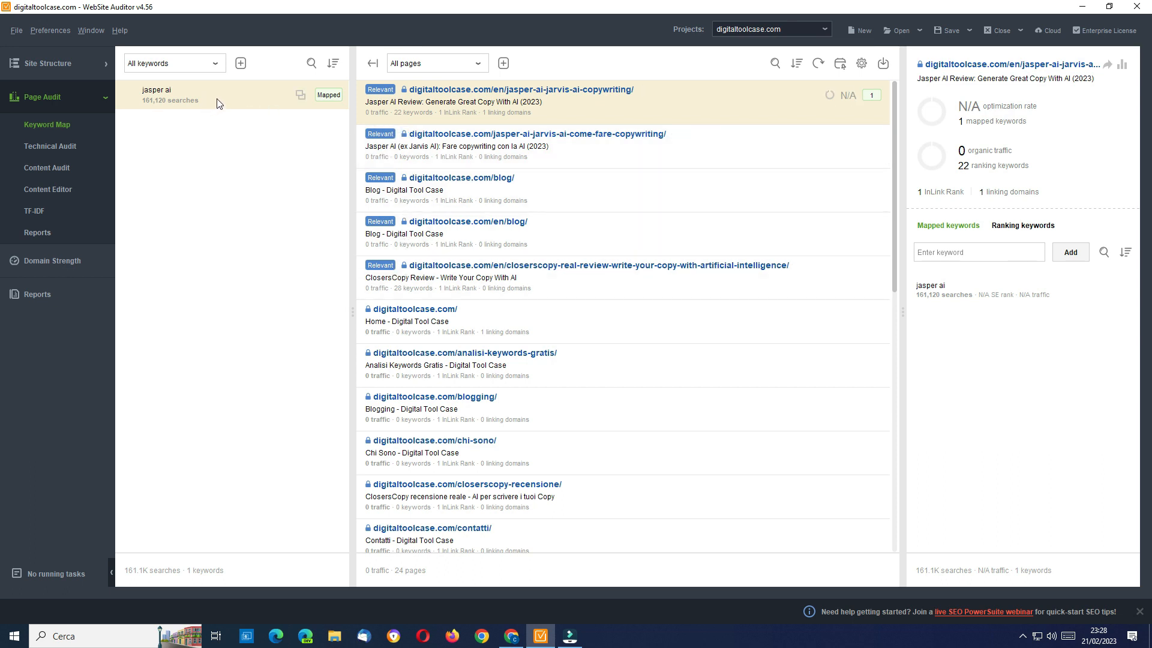
# - Review the Technical Audit factors of the /en/jasper-ai-jarvis-ai-copywriting/ page
pyautogui.click(47, 146)
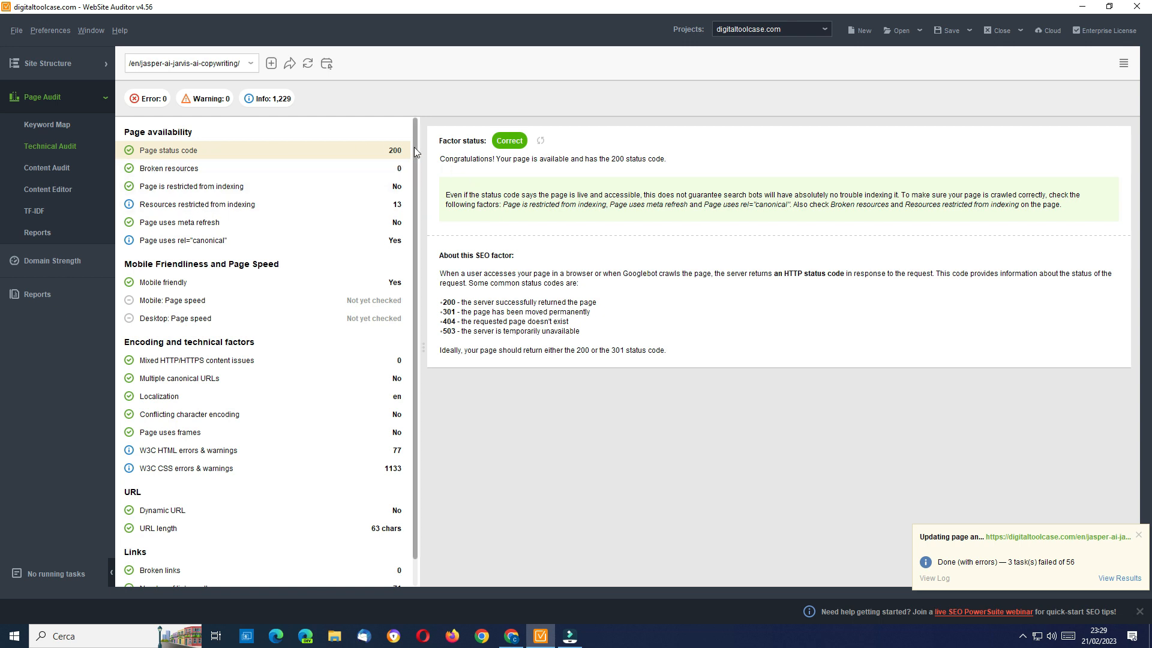
pyautogui.moveTo(414, 146)
pyautogui.mouseDown()
pyautogui.moveTo(414, 173)
pyautogui.moveTo(409, 135)
pyautogui.mouseUp()
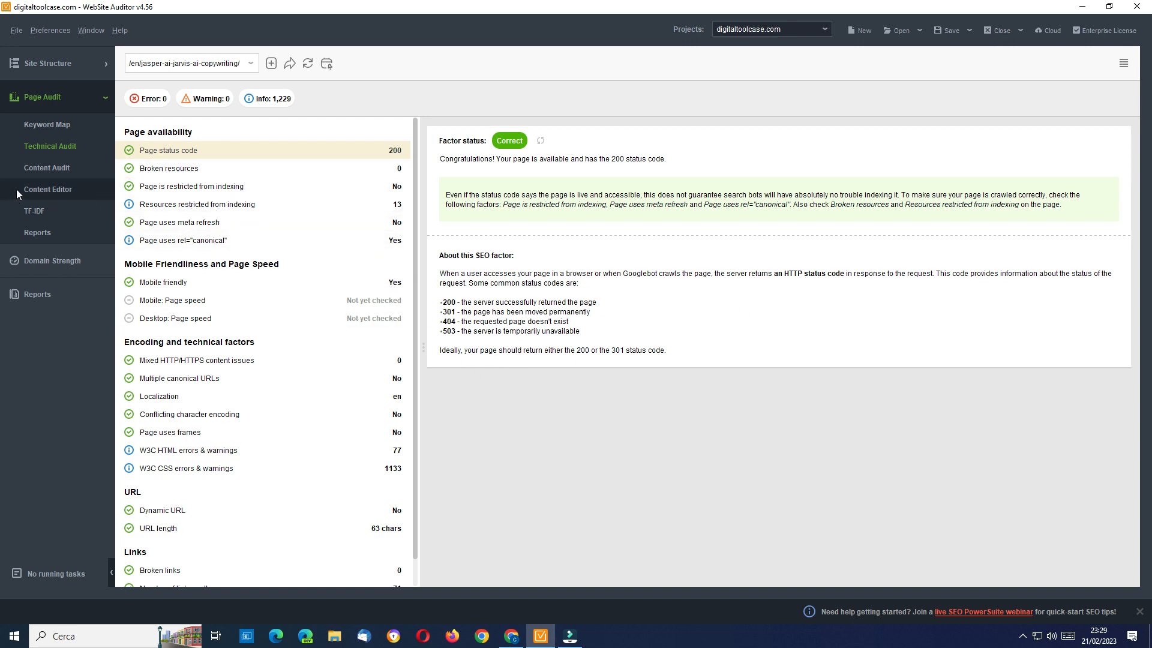
# - Examine the page's Content Audit, checking the meta description length and the keywords in title, including the competitor comparison
pyautogui.click(39, 170)
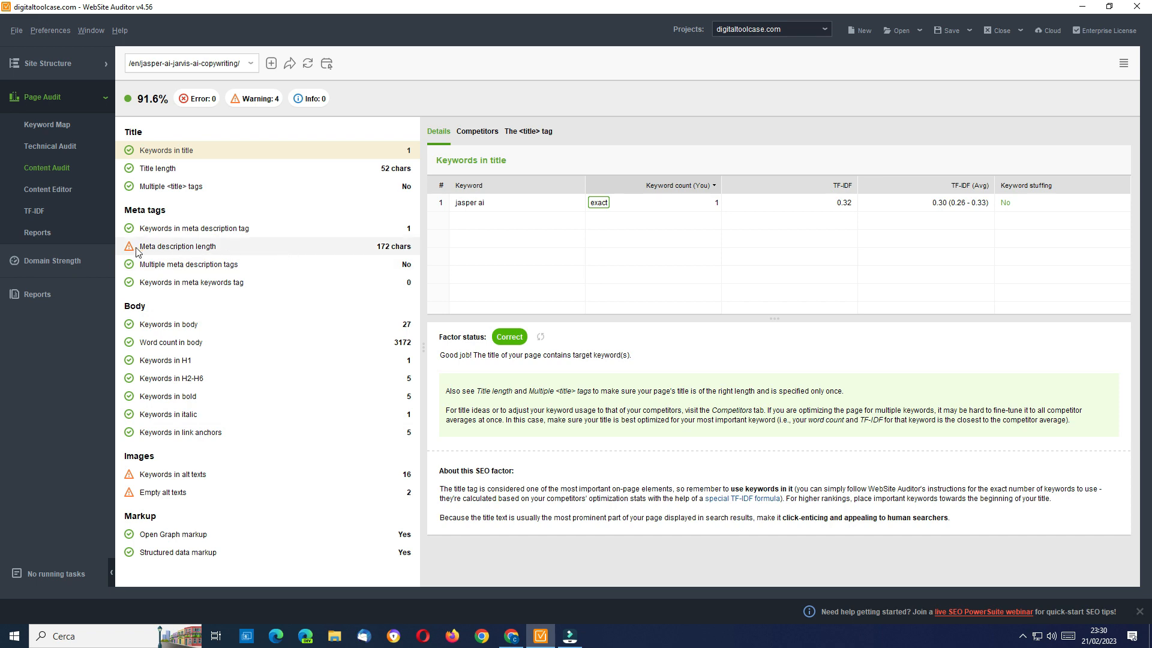
pyautogui.click(185, 247)
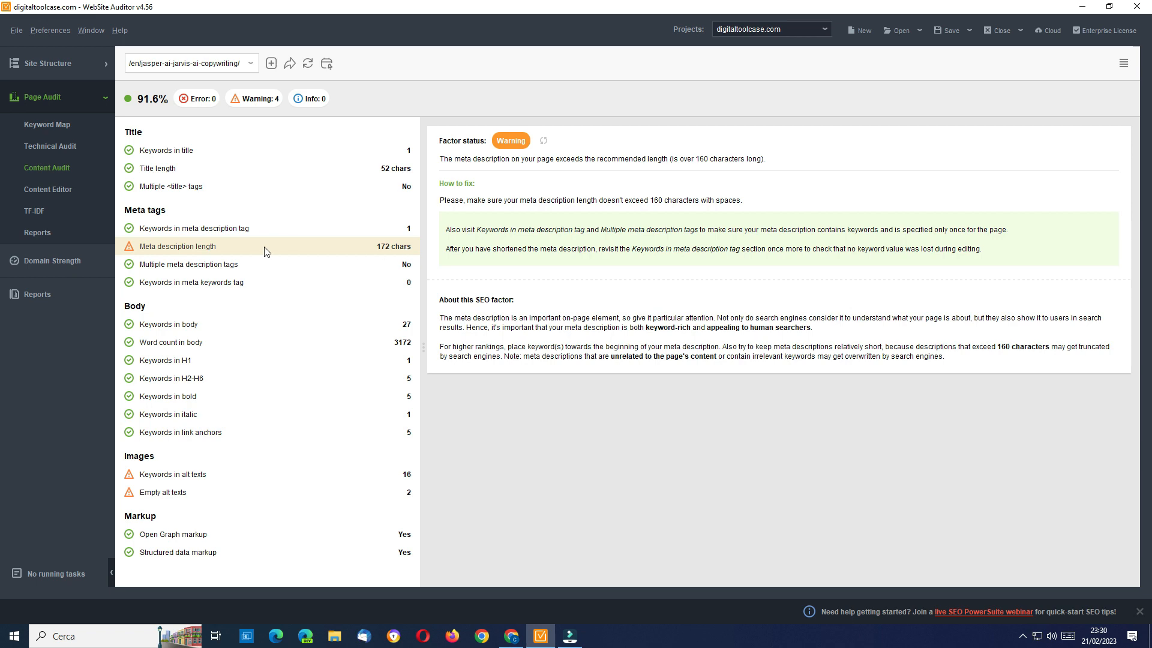
pyautogui.click(197, 150)
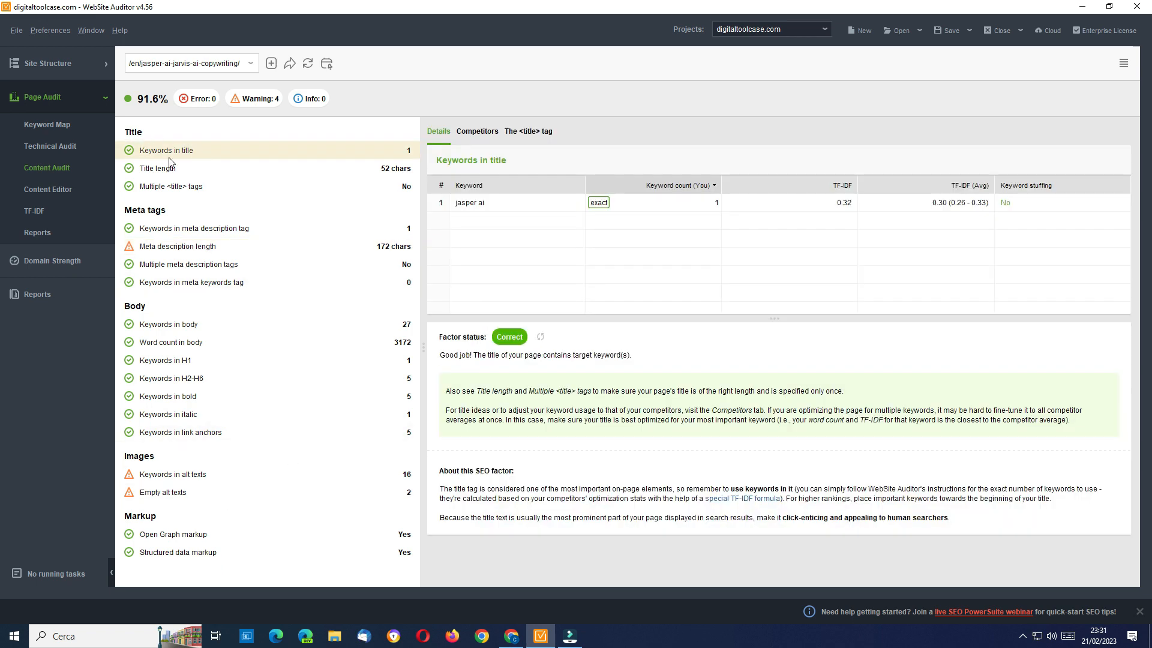
pyautogui.click(482, 131)
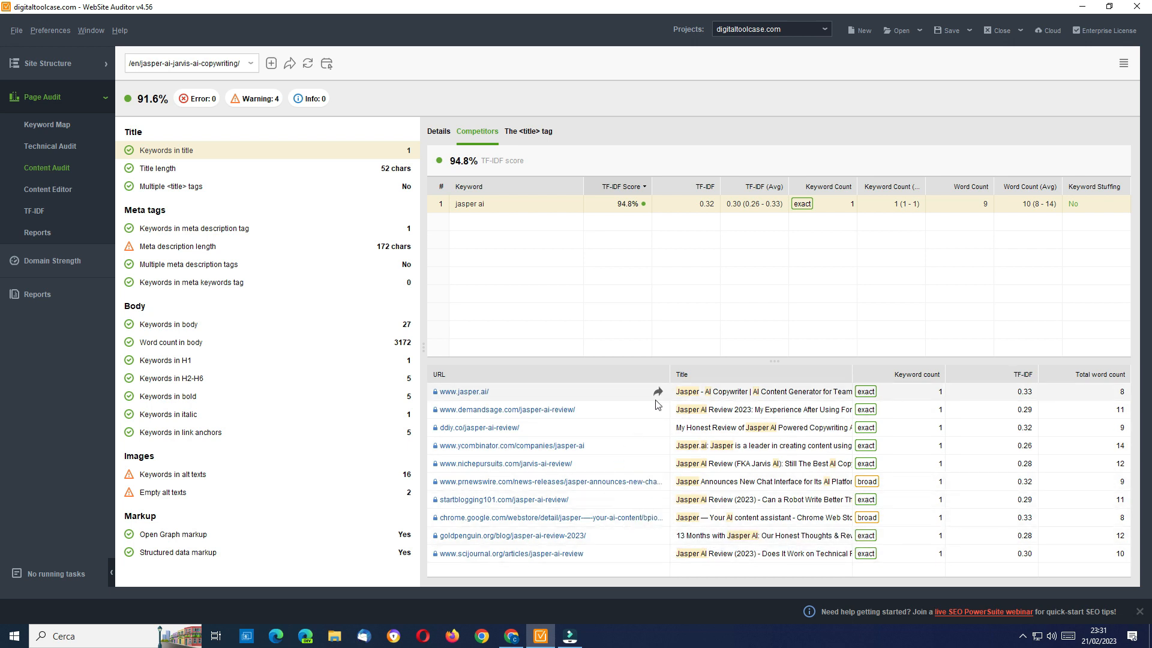
pyautogui.click(439, 132)
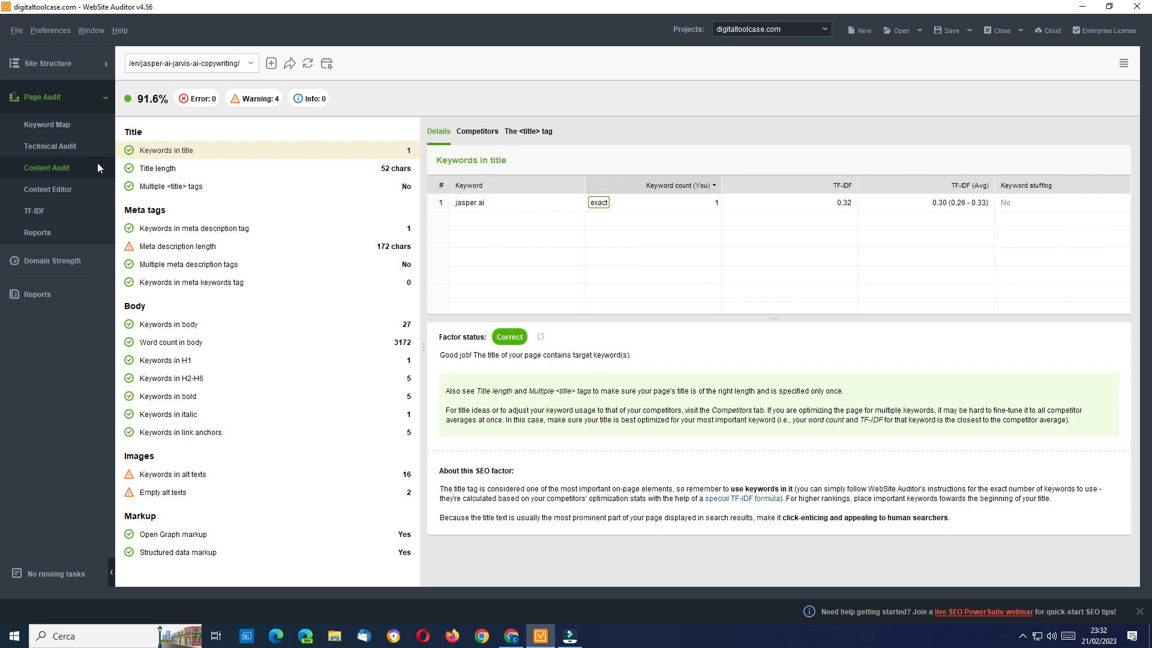
# - Open the page in the Content Editor in Browser mode and accept the cookie notice
pyautogui.click(49, 190)
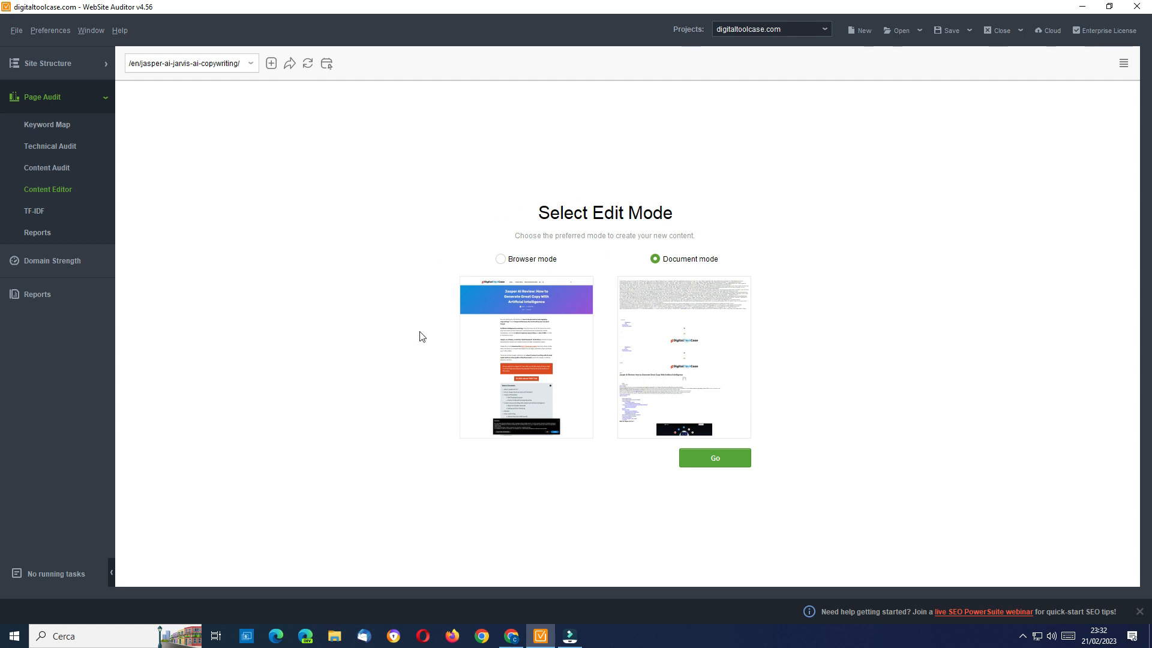
pyautogui.click(501, 261)
pyautogui.click(713, 456)
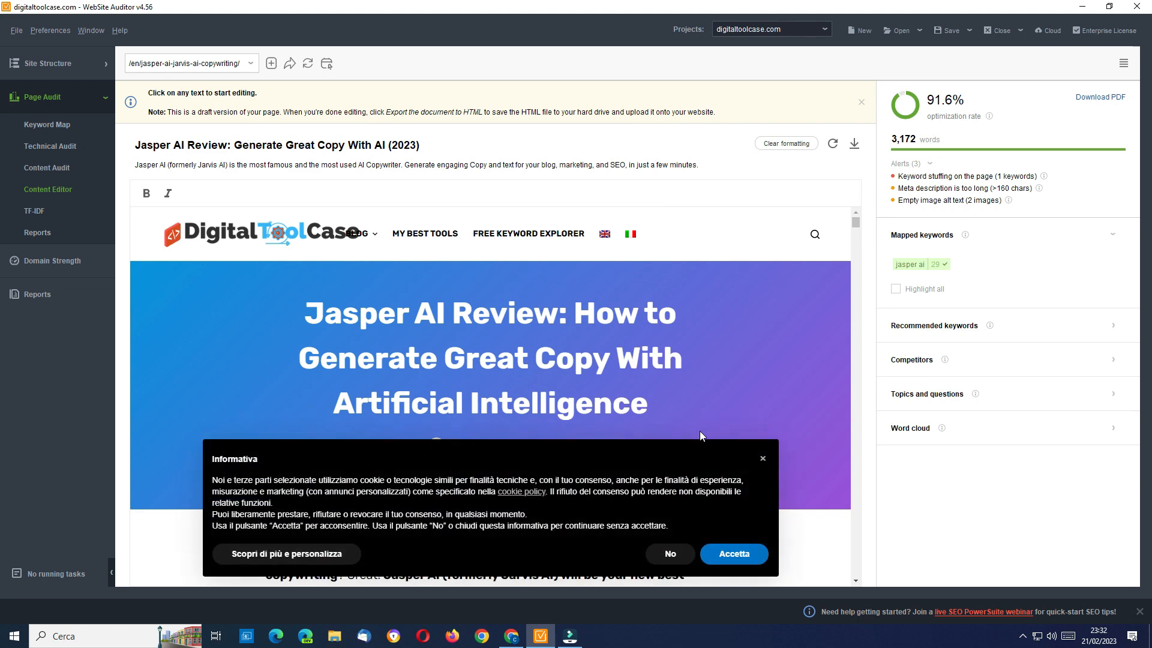
pyautogui.click(734, 553)
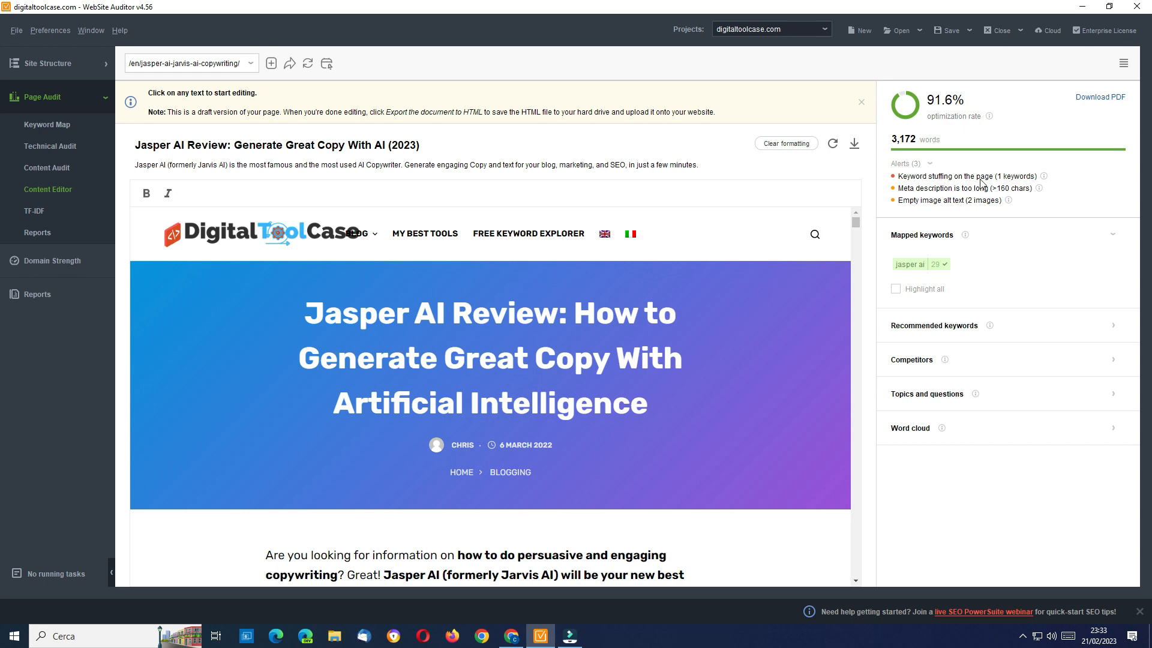
# - Check the keyword stuffing alert, highlight all mapped keywords to see where they occur in the article, and turn the highlighting off
pyautogui.moveTo(1045, 178)
pyautogui.click(896, 289)
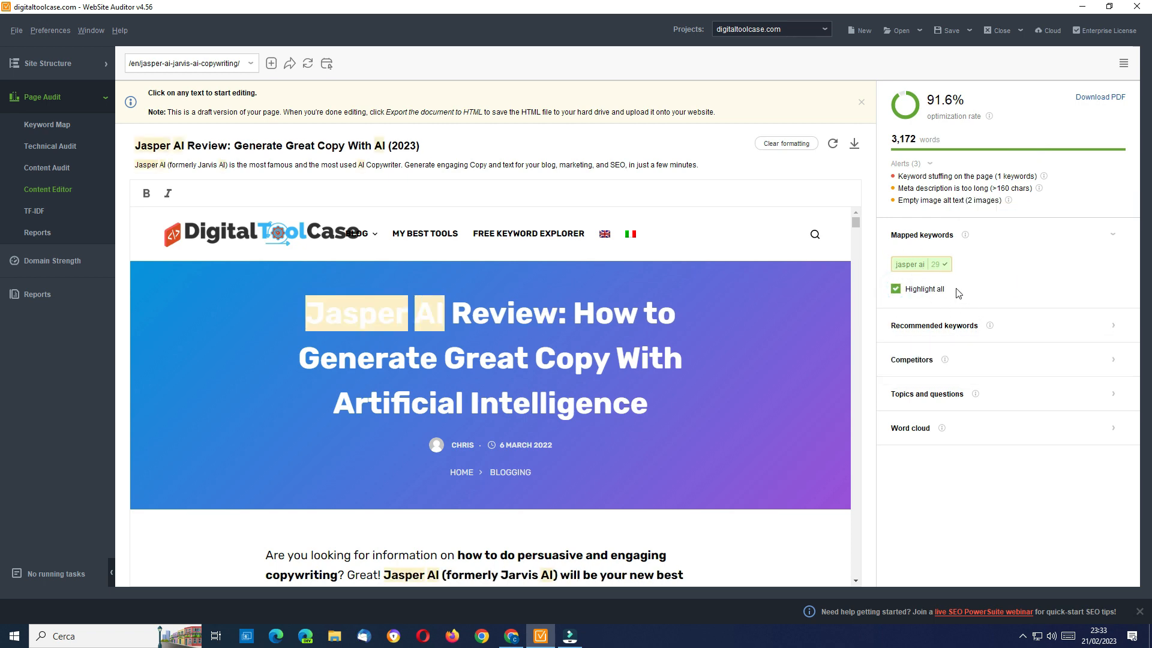
pyautogui.scroll(-5, 751, 374)
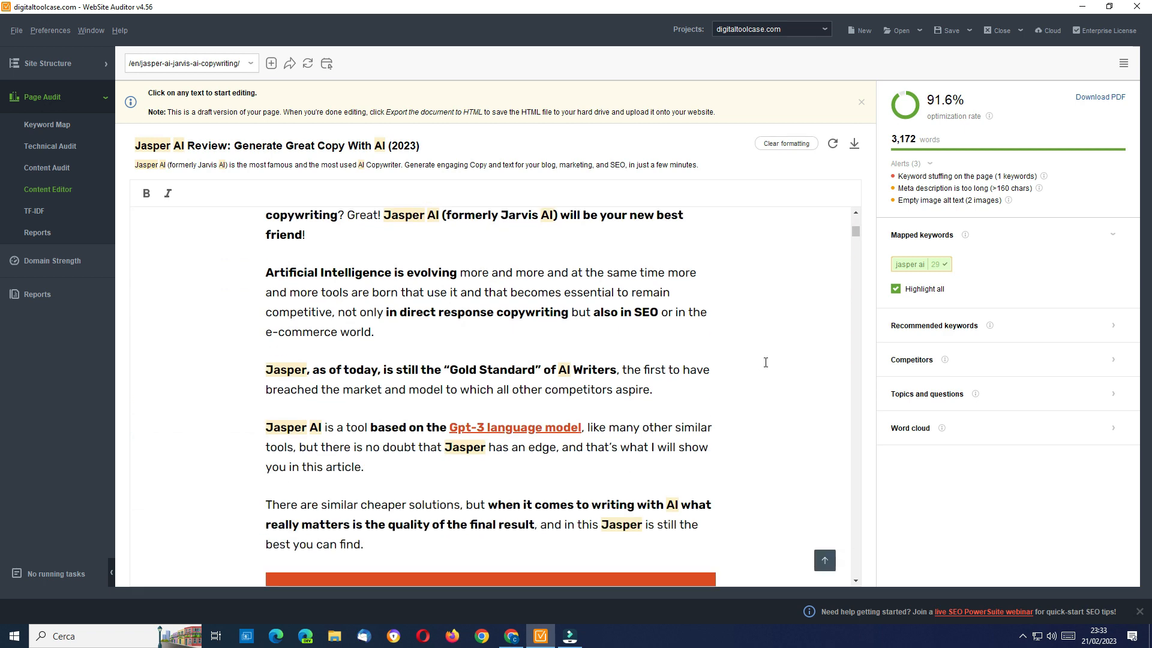
pyautogui.scroll(-9, 765, 362)
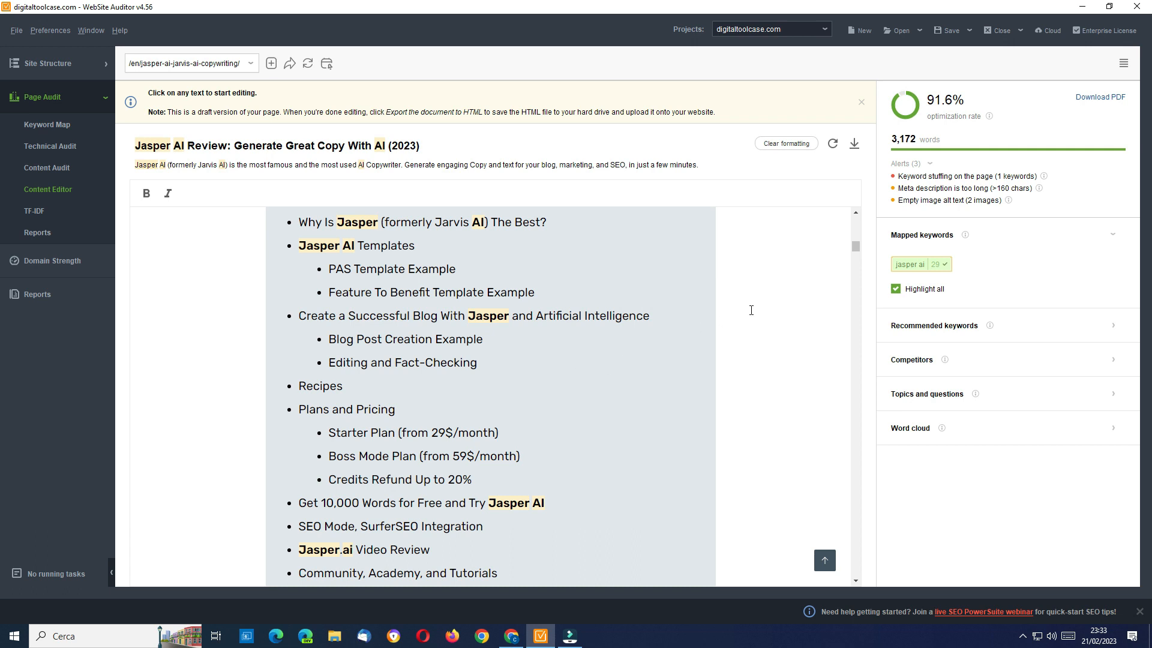
pyautogui.click(896, 288)
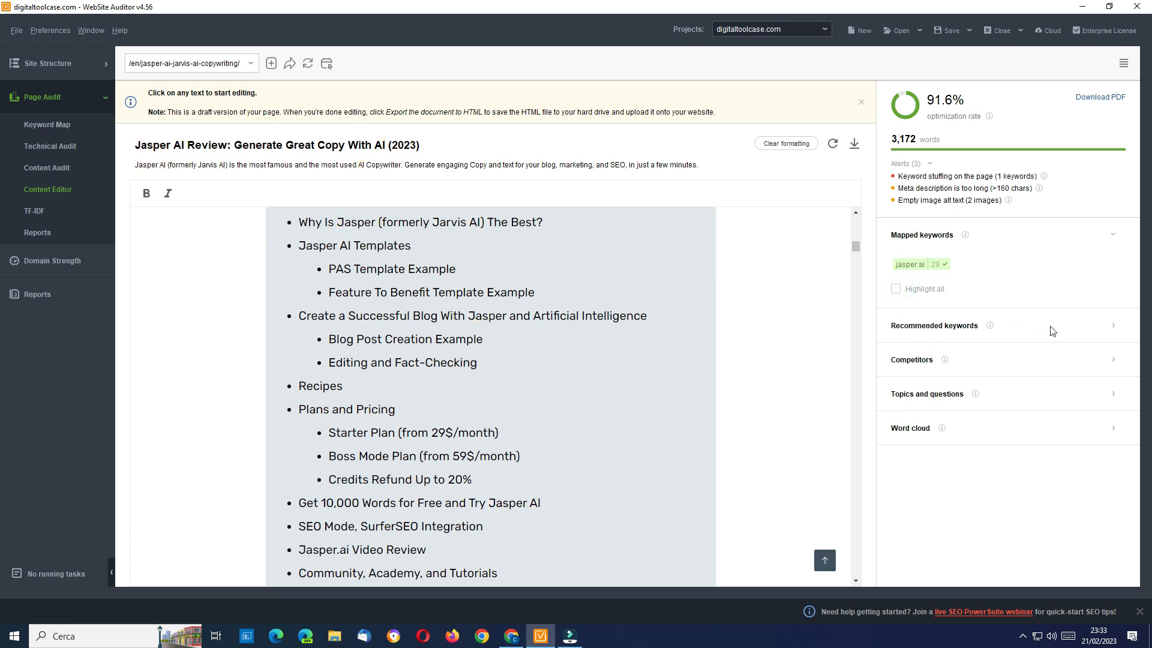
# - Expand the recommended keywords in the Content Editor and examine how each one is used on the page
pyautogui.click(1117, 327)
pyautogui.scroll(-3, 990, 247)
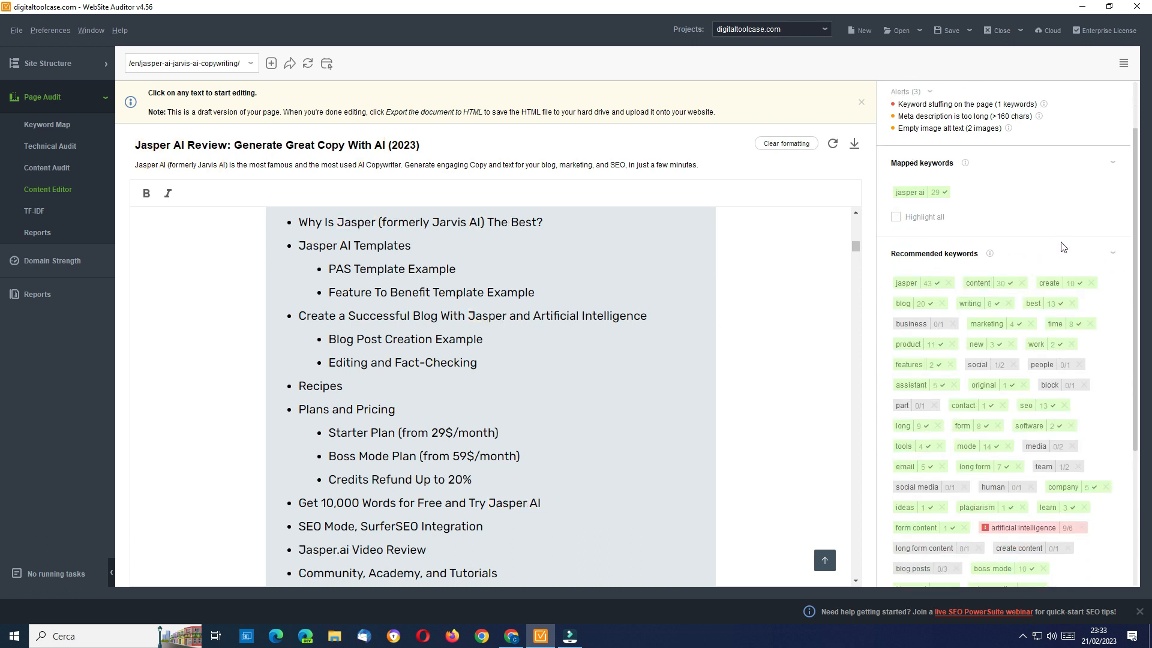
pyautogui.scroll(-2, 1062, 246)
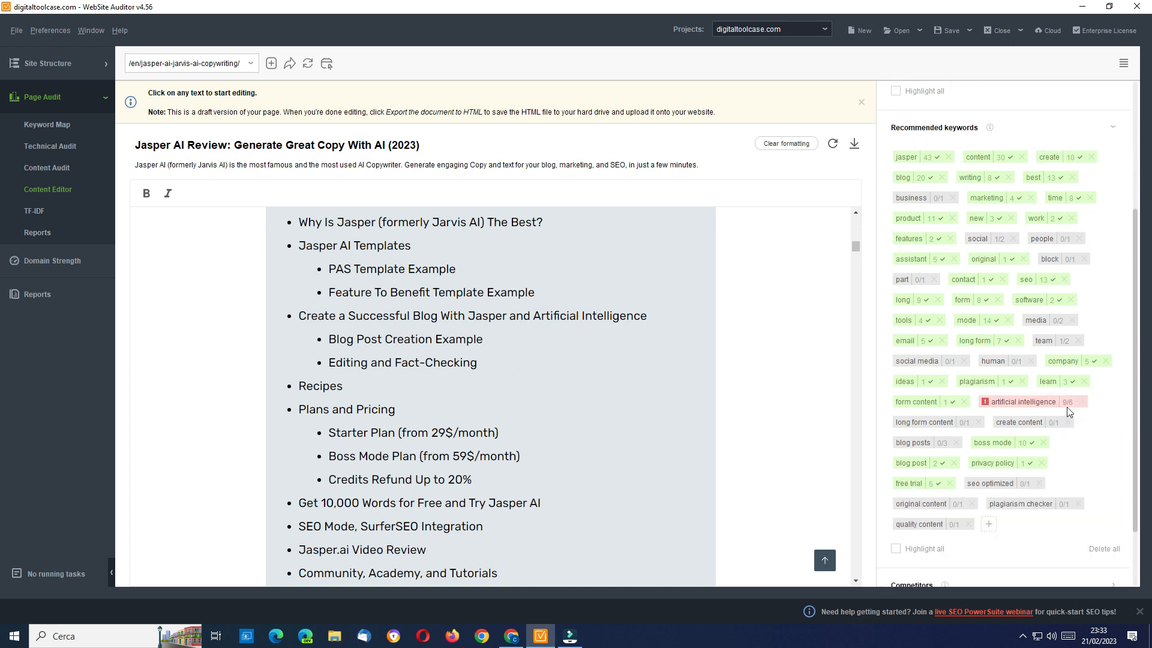
# - Check the optimization rate, highlight all recommended keywords to see where they occur in the article, and collapse their list
pyautogui.moveTo(1066, 407)
pyautogui.scroll(5, 1044, 408)
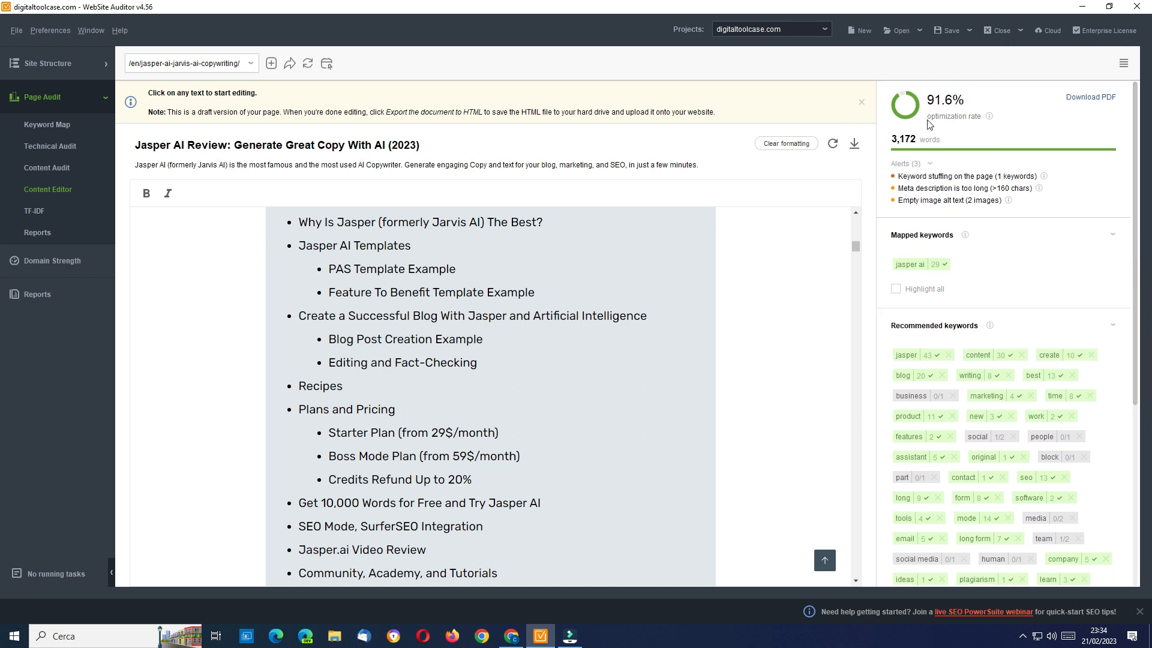
pyautogui.scroll(-4, 1035, 334)
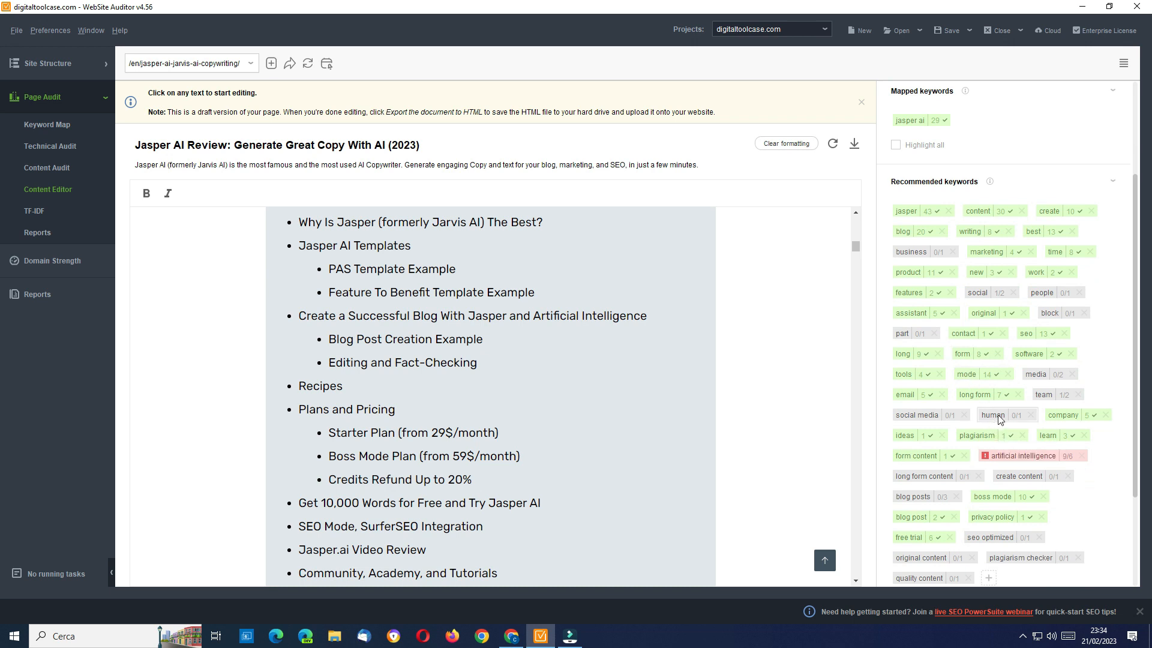
pyautogui.scroll(-2, 978, 486)
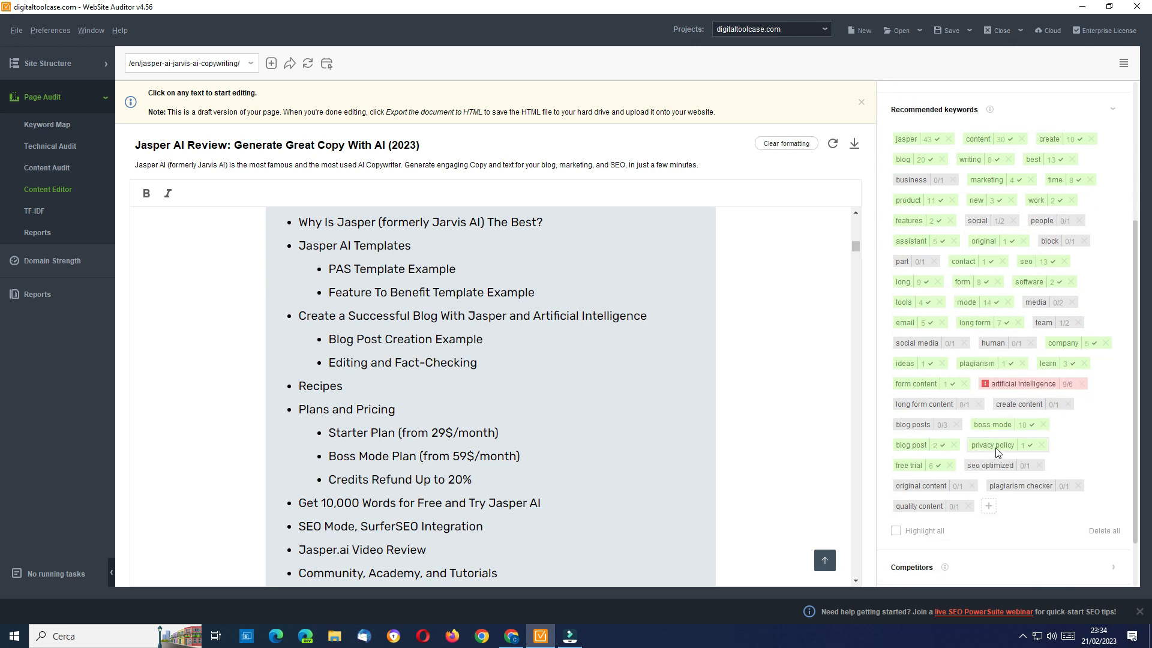
pyautogui.click(897, 531)
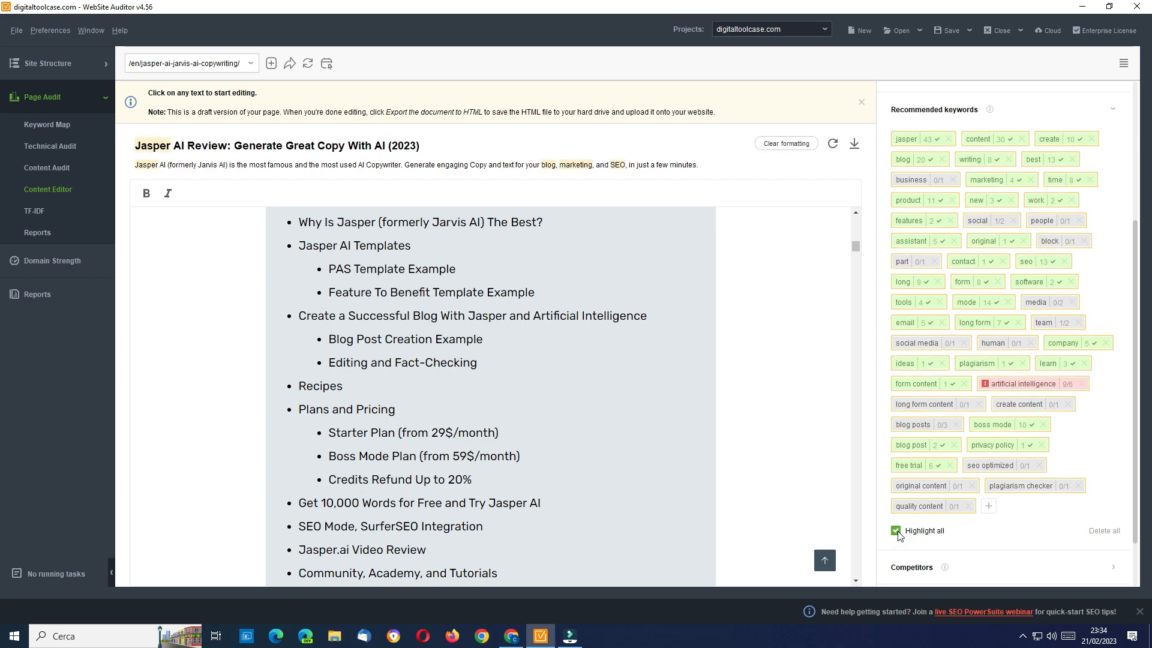
pyautogui.scroll(-10, 744, 337)
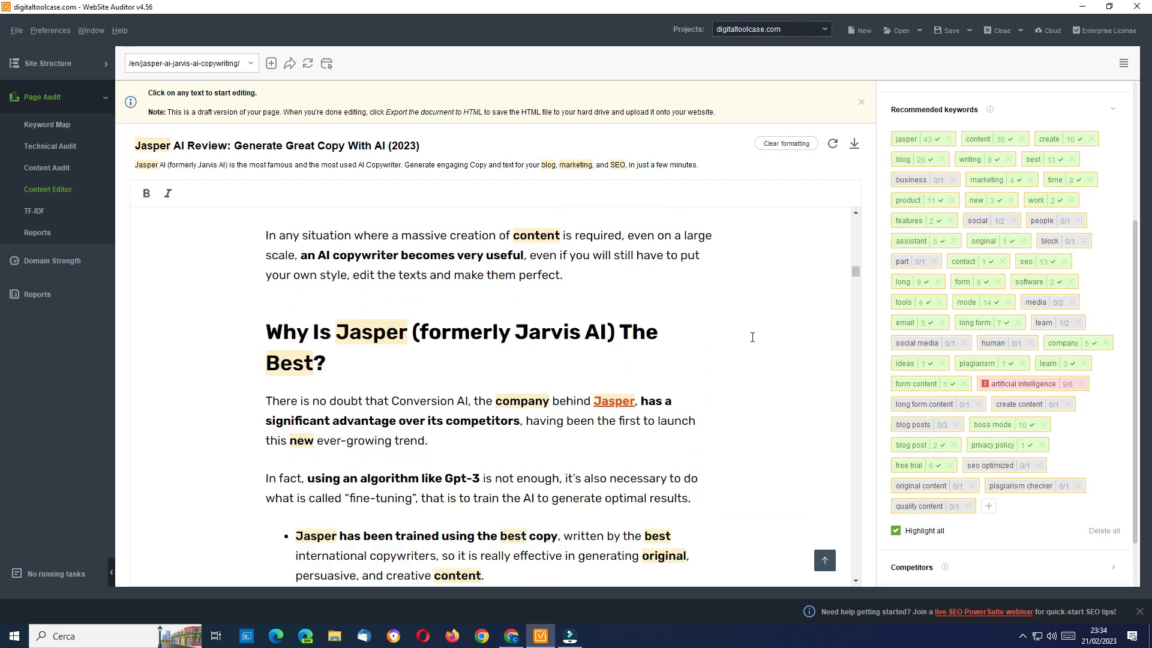
pyautogui.scroll(-15, 752, 338)
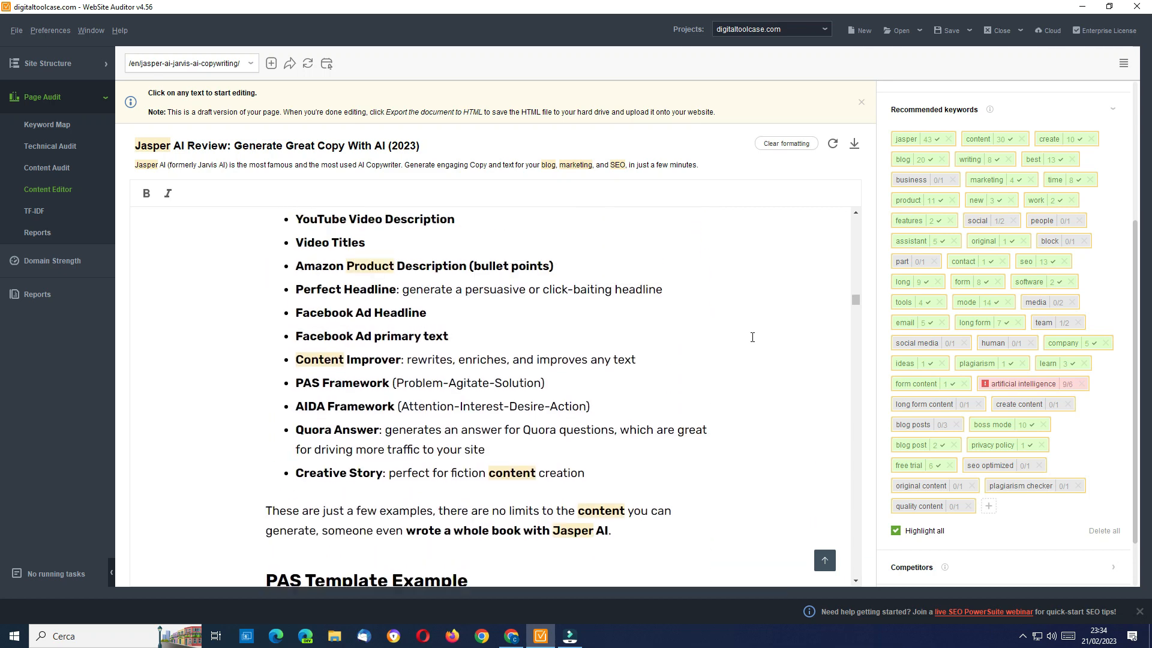
pyautogui.scroll(3, 753, 337)
pyautogui.click(1113, 199)
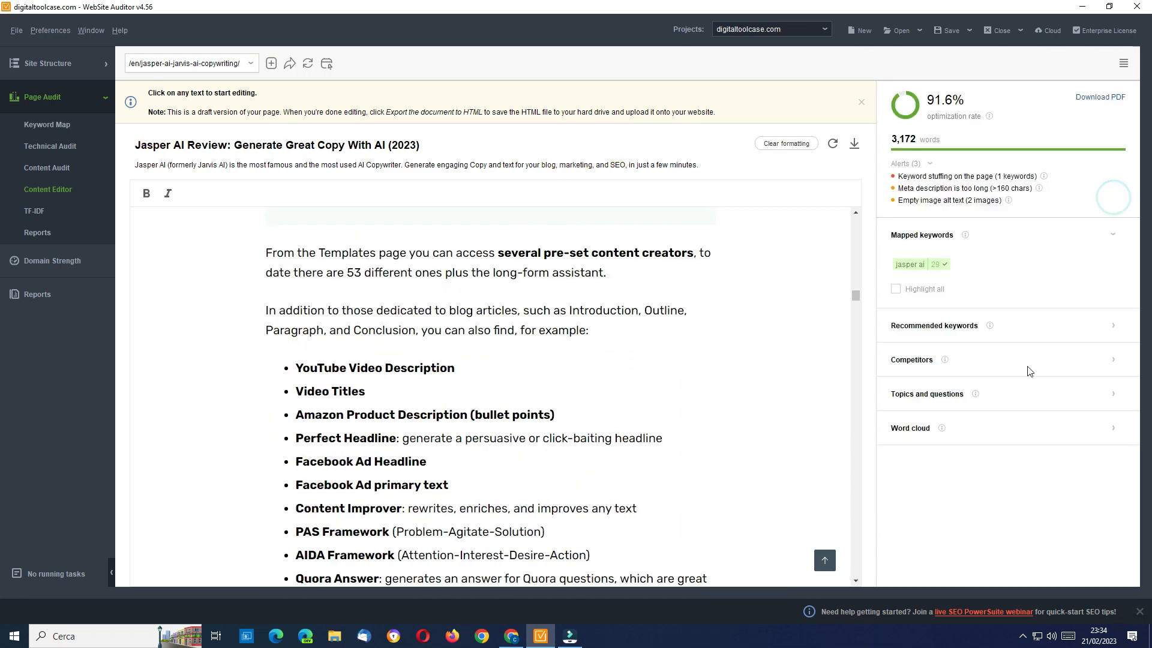
# - Expand the Competitors list in the Content Editor, examine the ranking URLs with their traffic, and collapse it
pyautogui.click(1116, 362)
pyautogui.scroll(-2, 1052, 354)
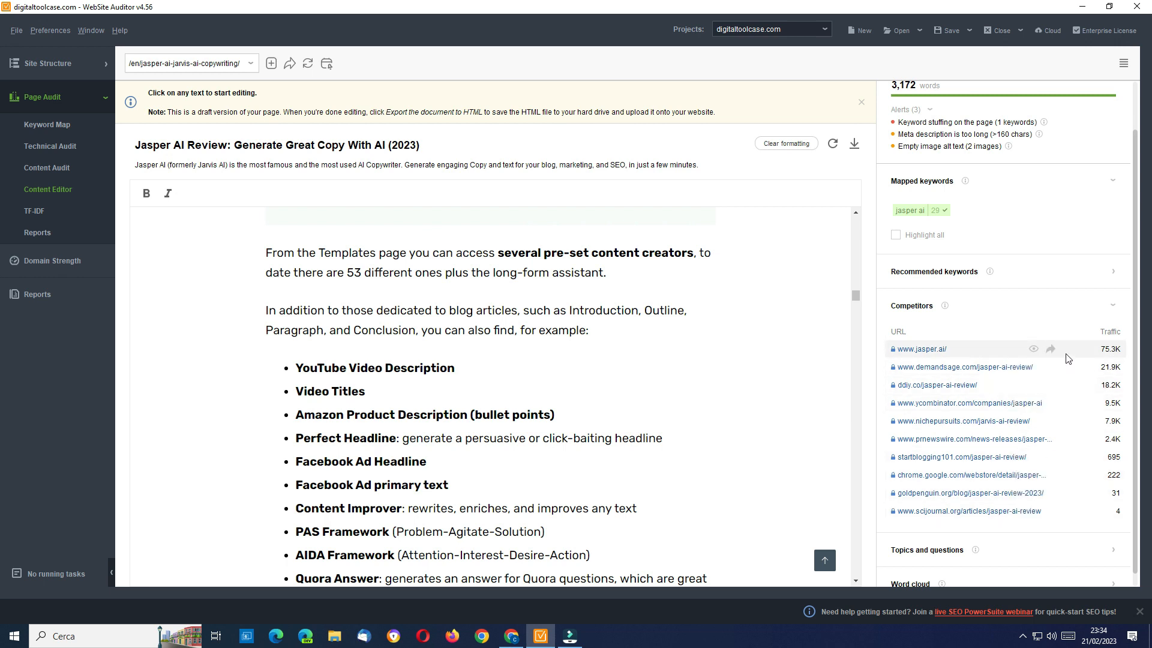
pyautogui.click(1113, 307)
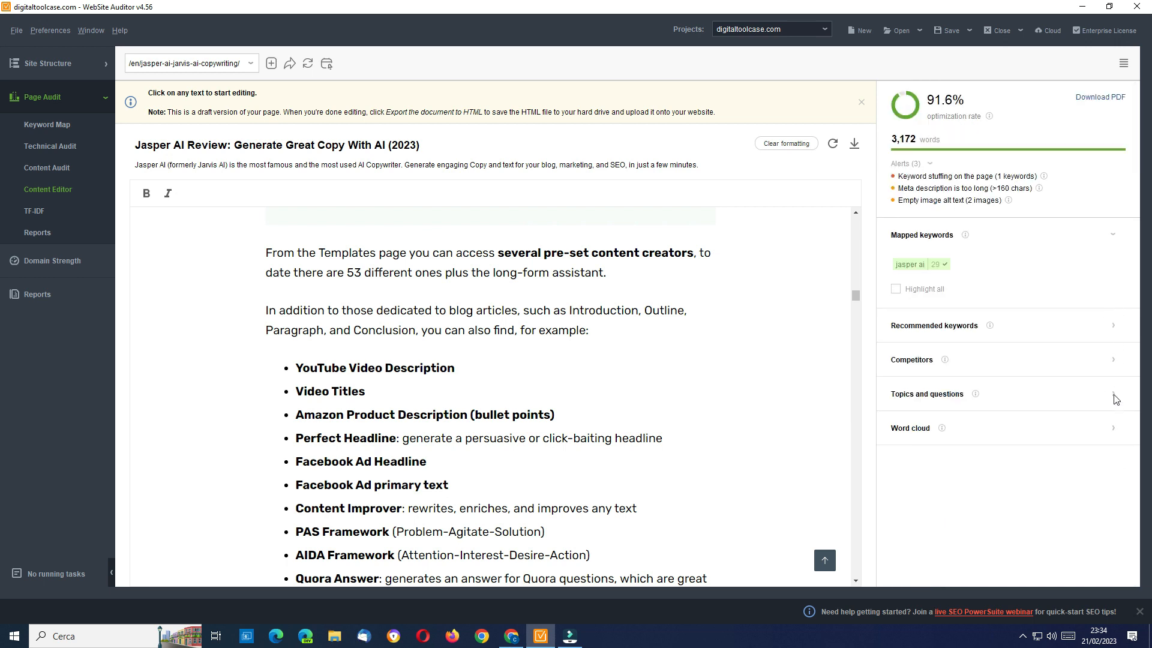
# - Expand Topics and questions and the Word cloud, examine both, and return to the beginning of the article
pyautogui.click(1115, 396)
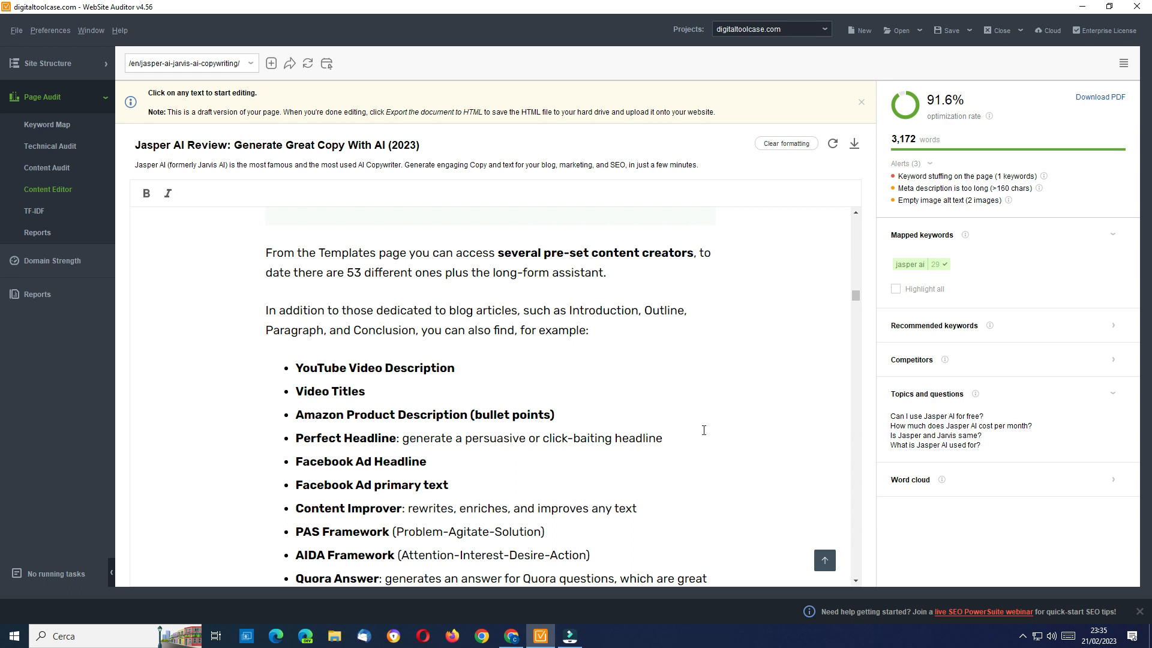
pyautogui.click(1114, 480)
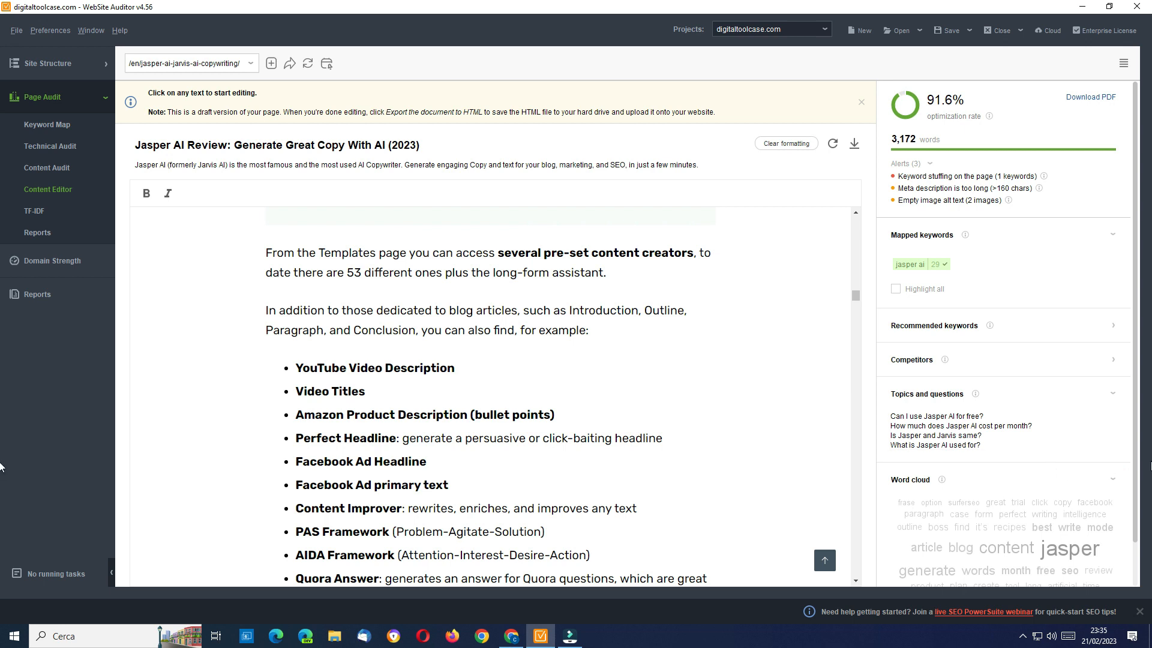
pyautogui.scroll(-2, 1138, 478)
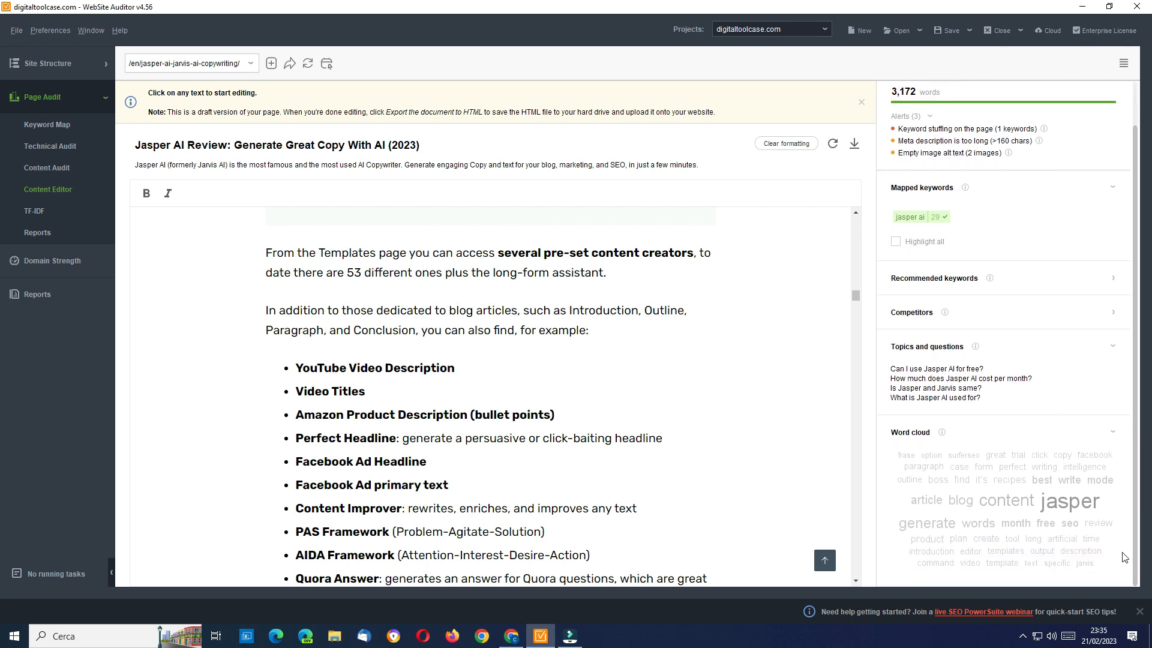
pyautogui.moveTo(1079, 511)
pyautogui.scroll(15, 858, 294)
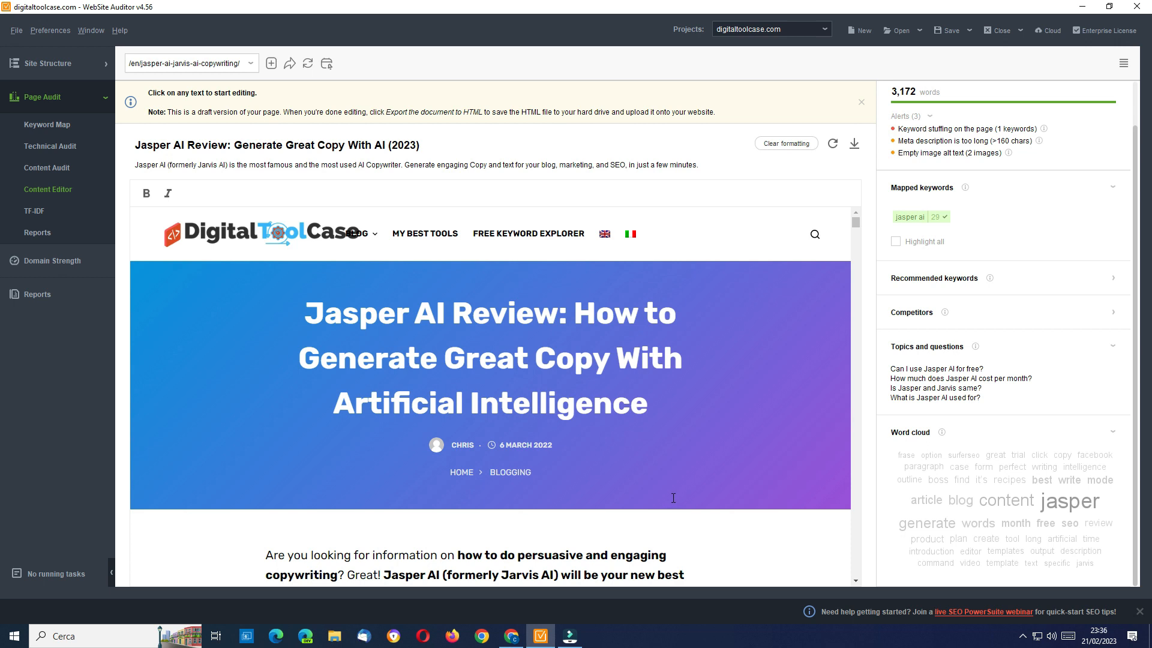
# - Open the page's TF-IDF analysis and inspect the chart values for the multi-word keywords
pyautogui.click(42, 213)
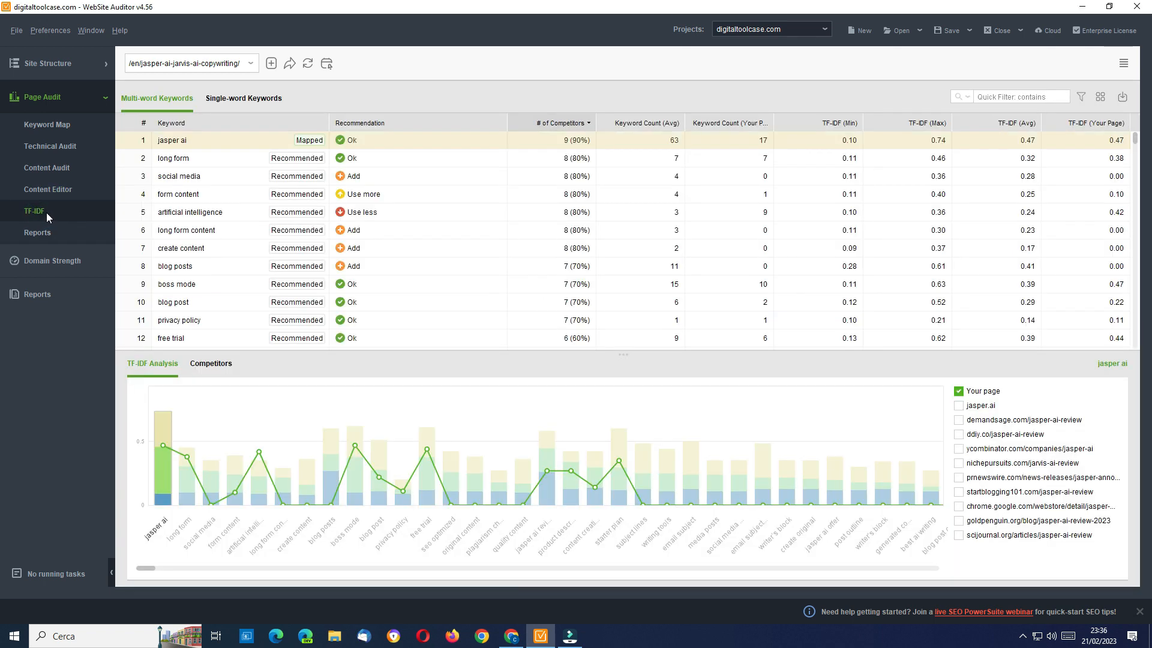
pyautogui.moveTo(556, 405)
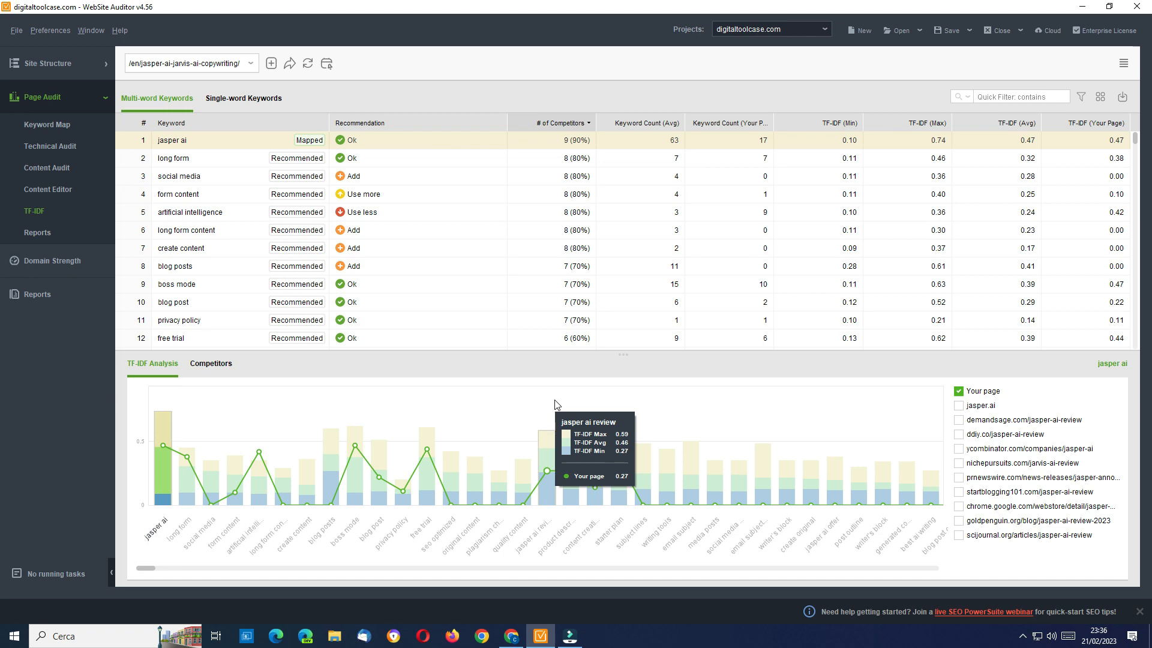
pyautogui.moveTo(331, 384)
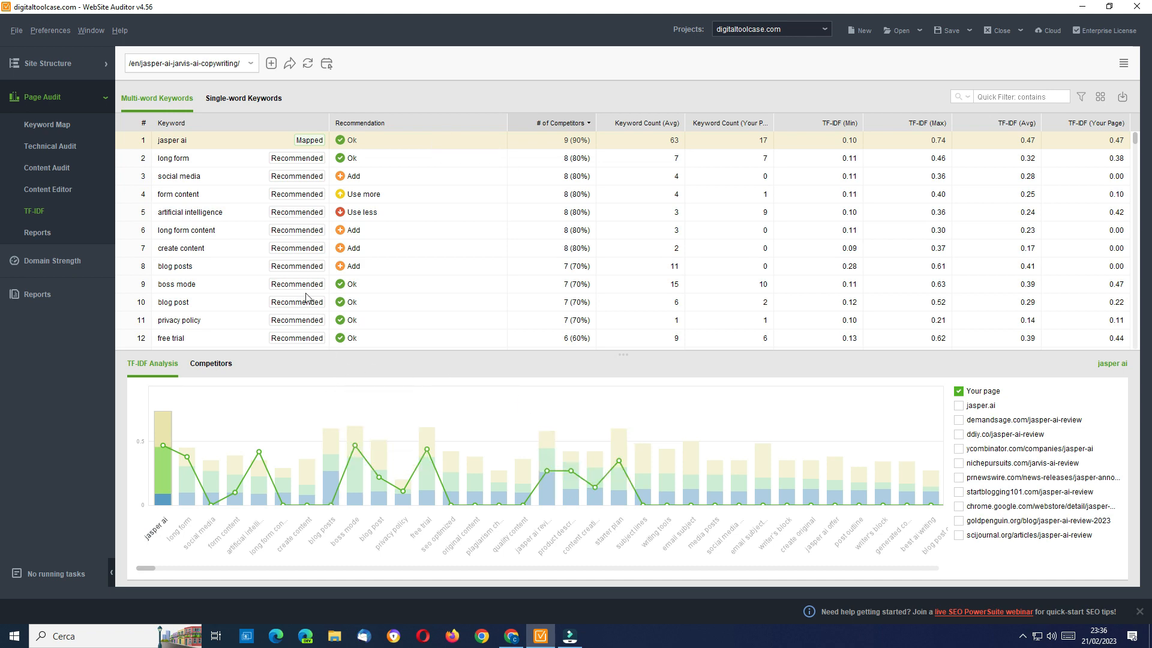
# - Expand the recommended keywords in the Content Editor again and compare them with the TF-IDF keyword table
pyautogui.click(45, 189)
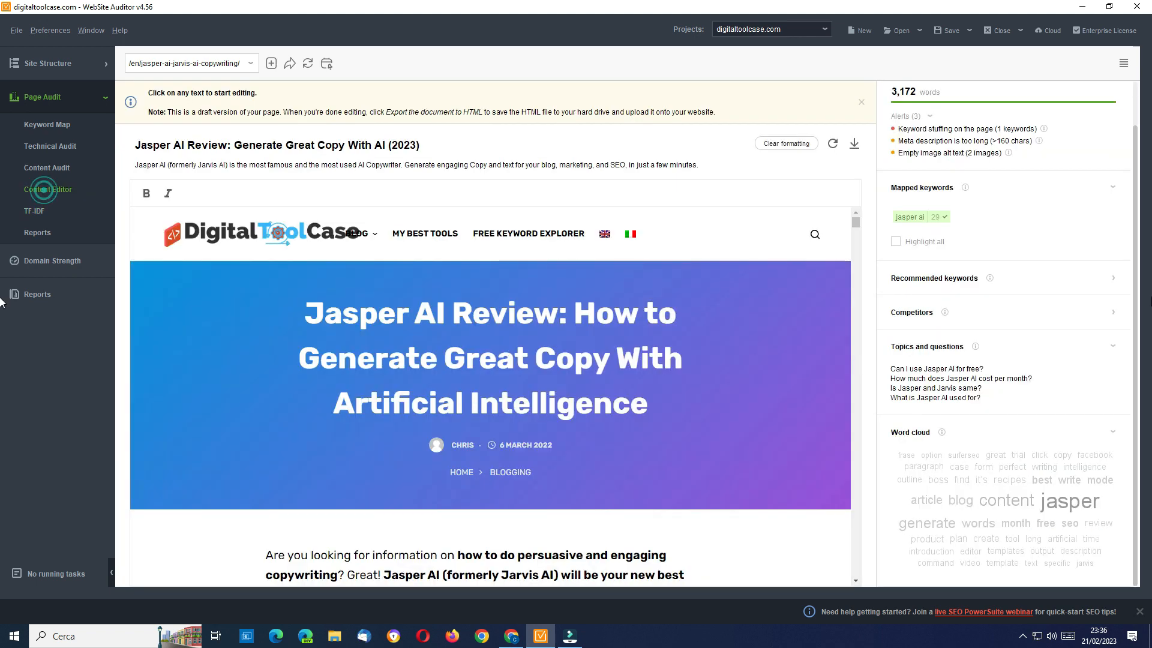
pyautogui.click(1114, 280)
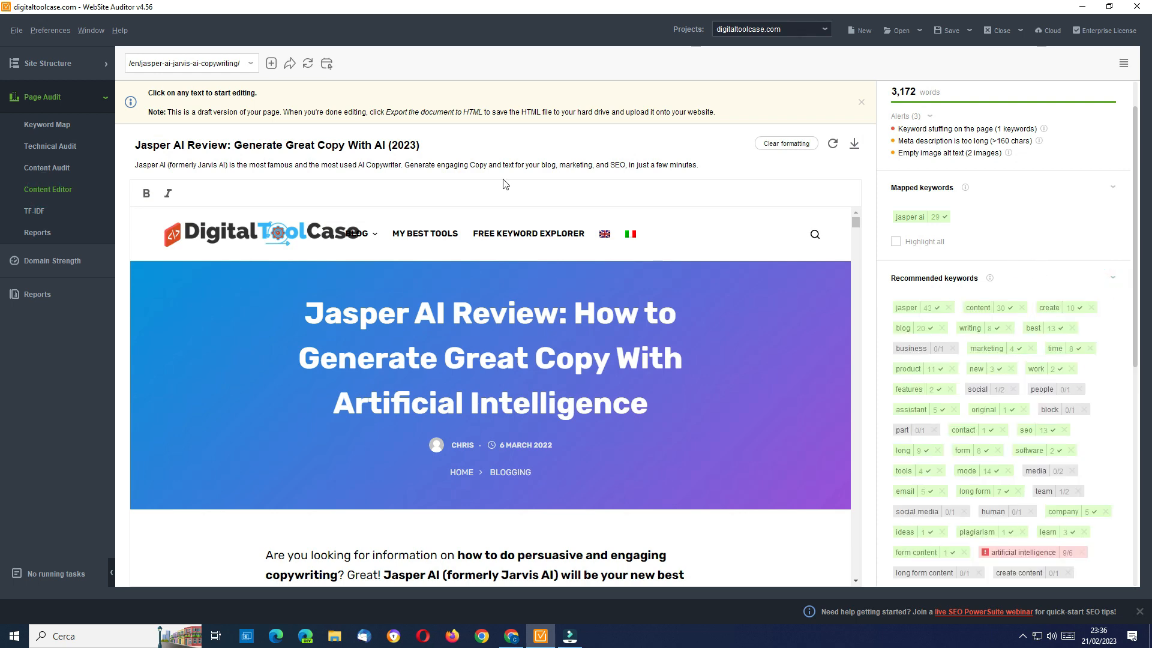
pyautogui.click(39, 211)
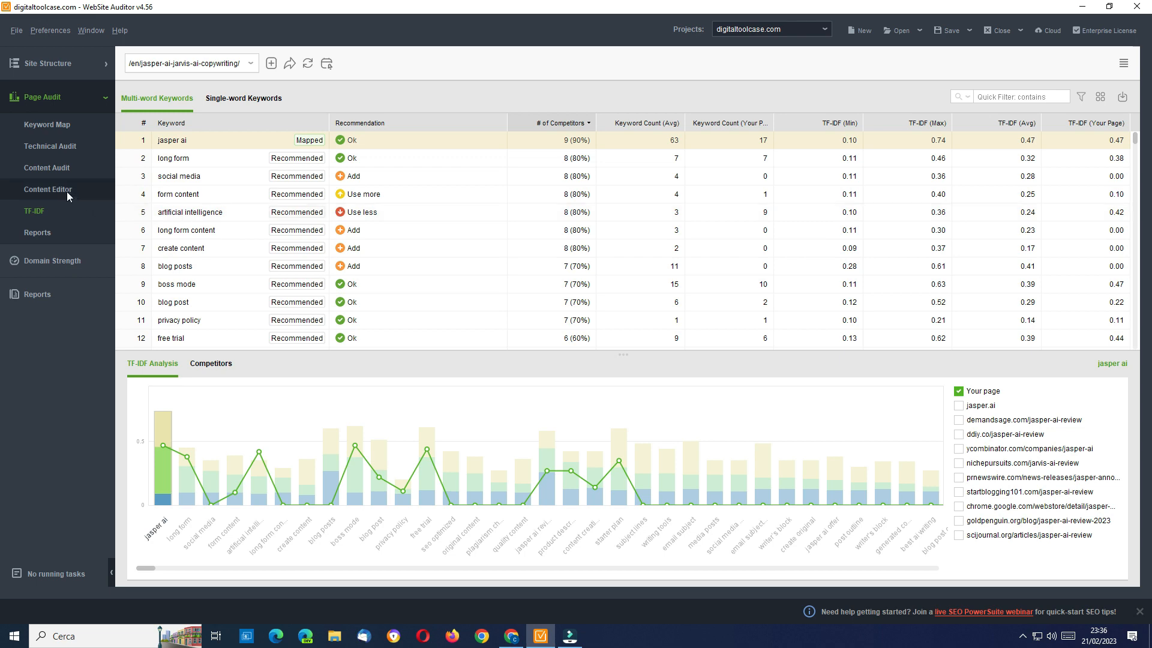
pyautogui.click(49, 189)
pyautogui.scroll(-1, 1083, 540)
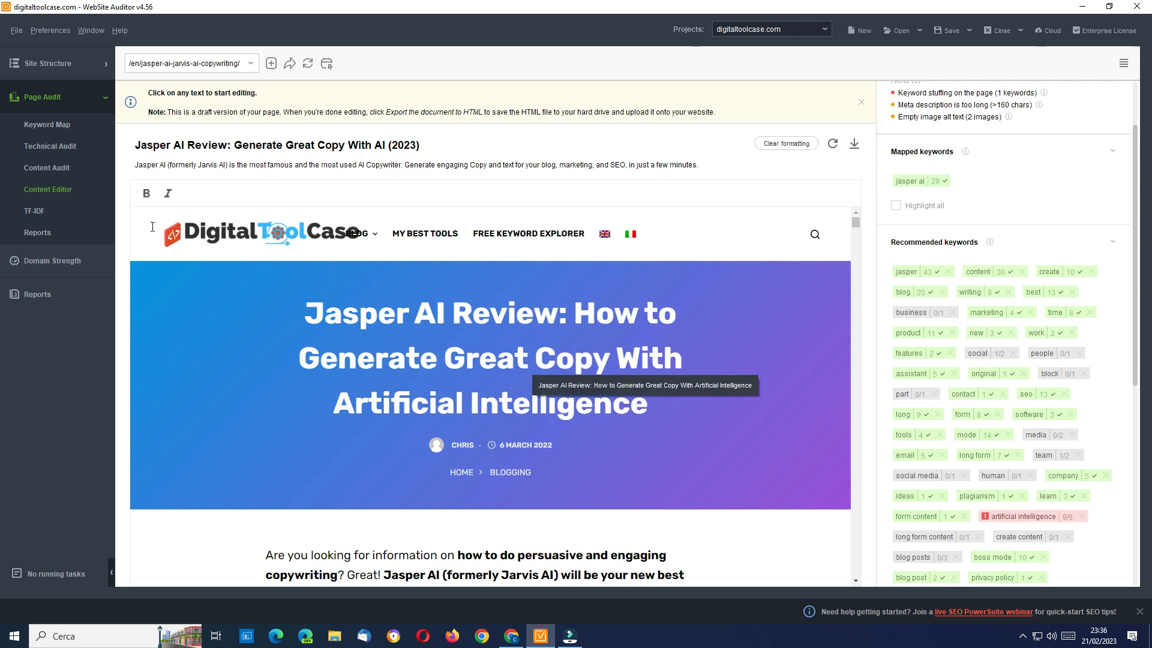
# - Browse the TF-IDF multi-word keywords and briefly toggle the demandsage.com/jasper-ai-review competitor in the chart
pyautogui.click(38, 210)
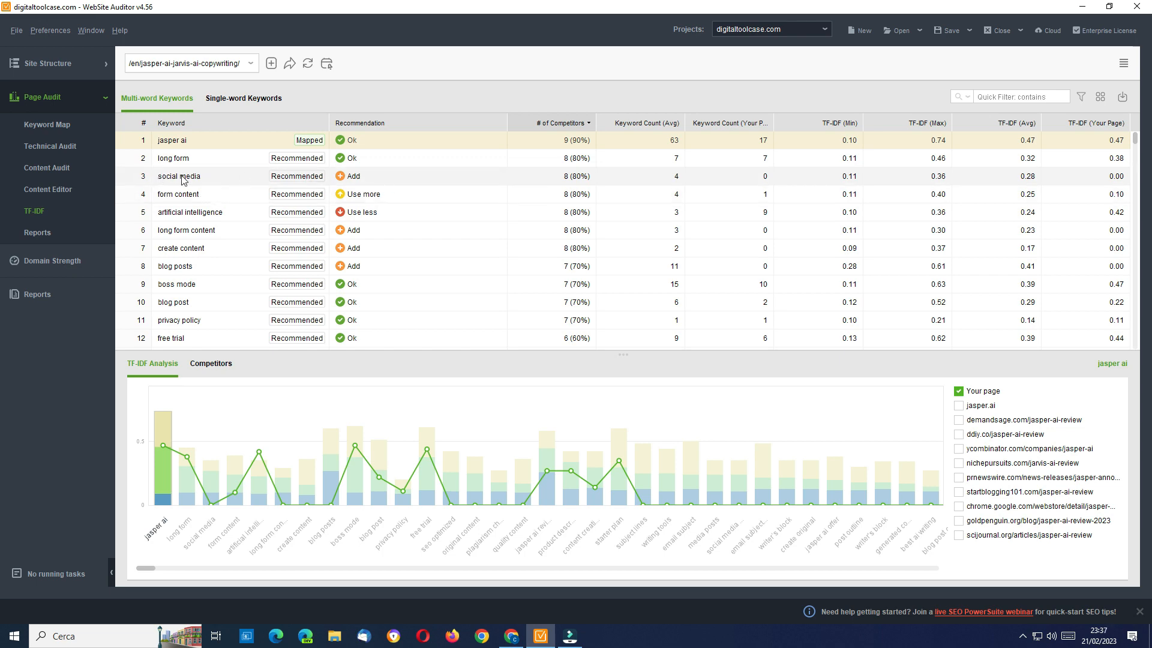
pyautogui.scroll(-14, 563, 222)
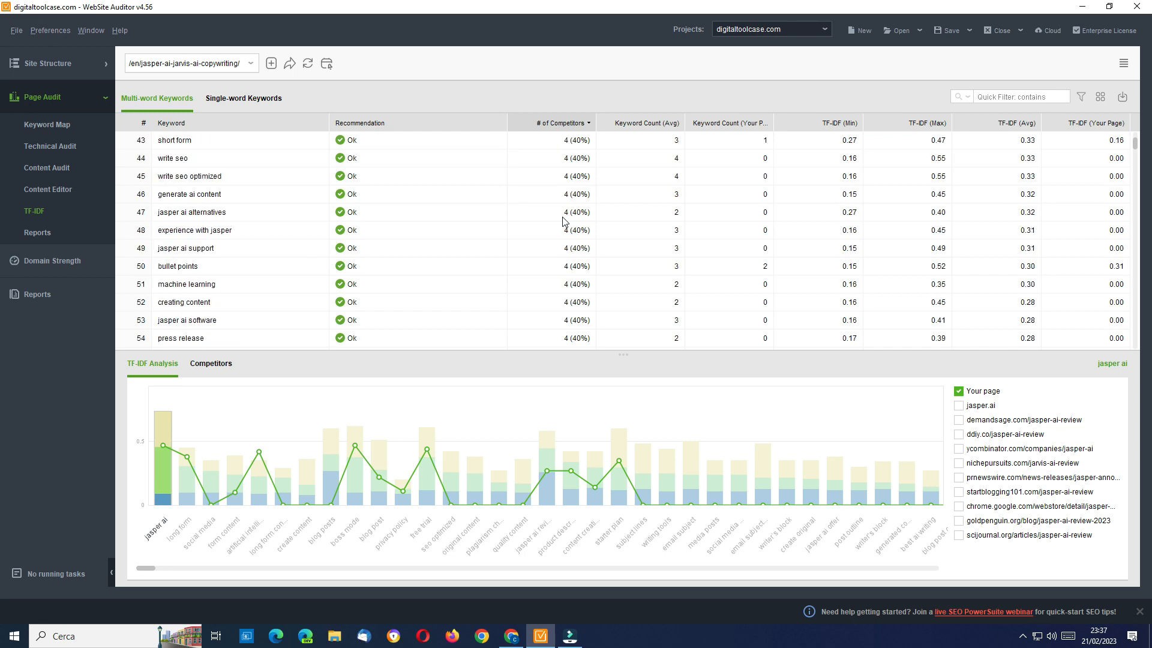
pyautogui.scroll(-3, 563, 222)
pyautogui.moveTo(1135, 142); pyautogui.dragTo(1135, 130)
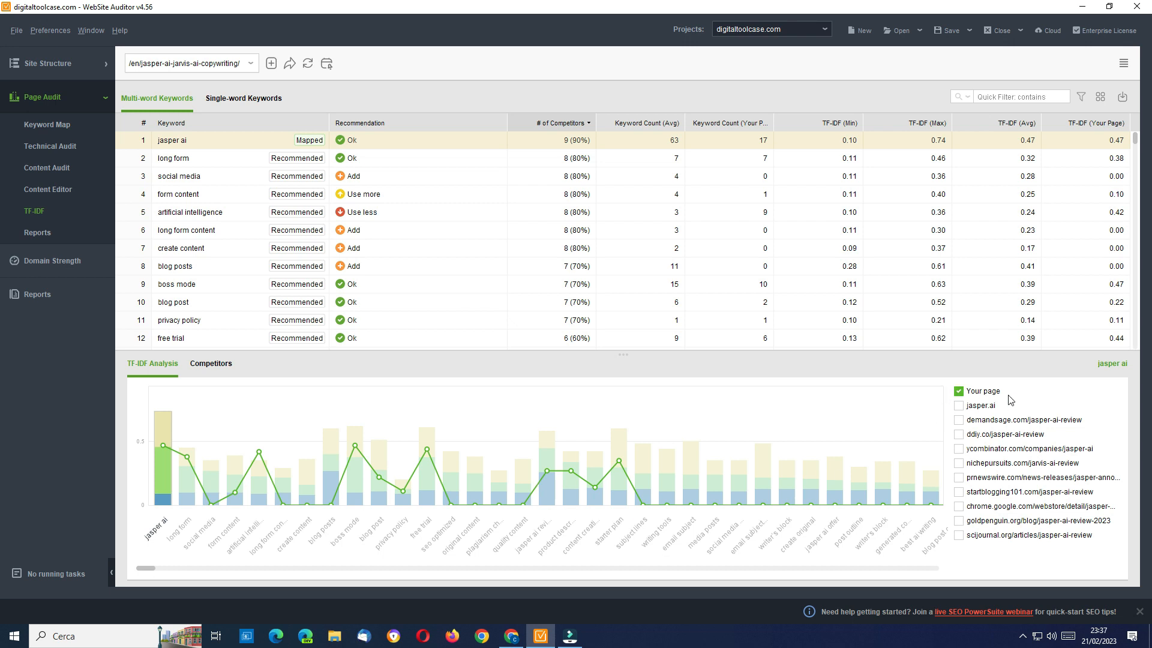
pyautogui.click(958, 420)
pyautogui.click(959, 420)
# - Browse the TF-IDF single-word keywords and their recommendations, and return to the multi-word keywords
pyautogui.click(252, 101)
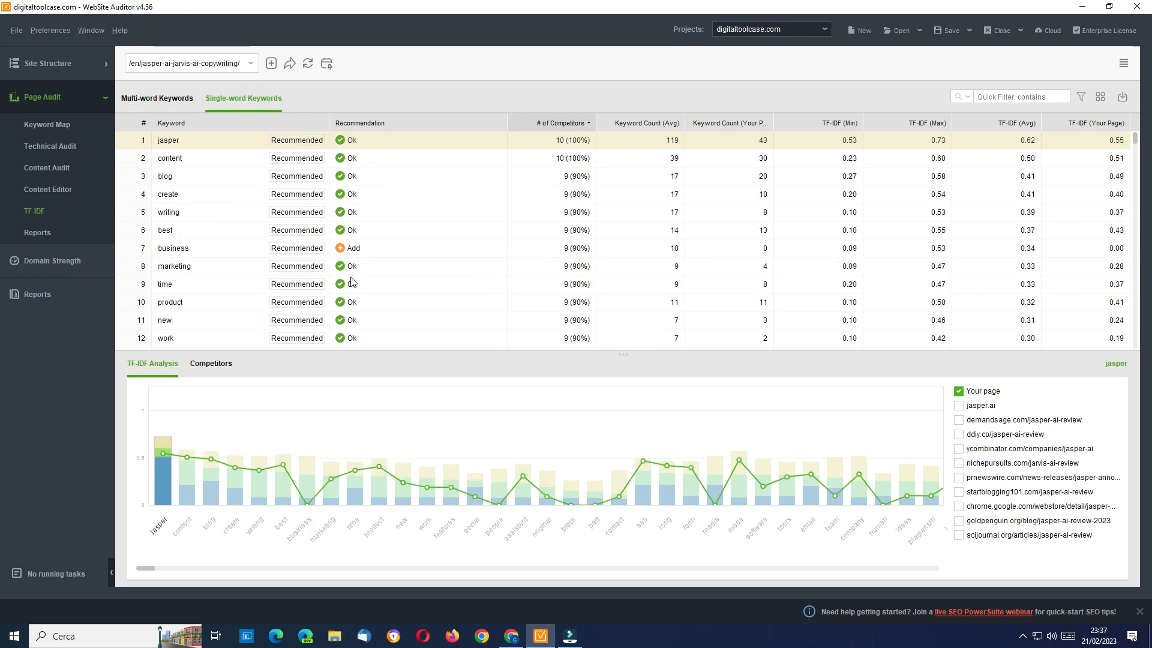
pyautogui.scroll(-5, 487, 233)
pyautogui.scroll(5, 487, 233)
pyautogui.click(150, 103)
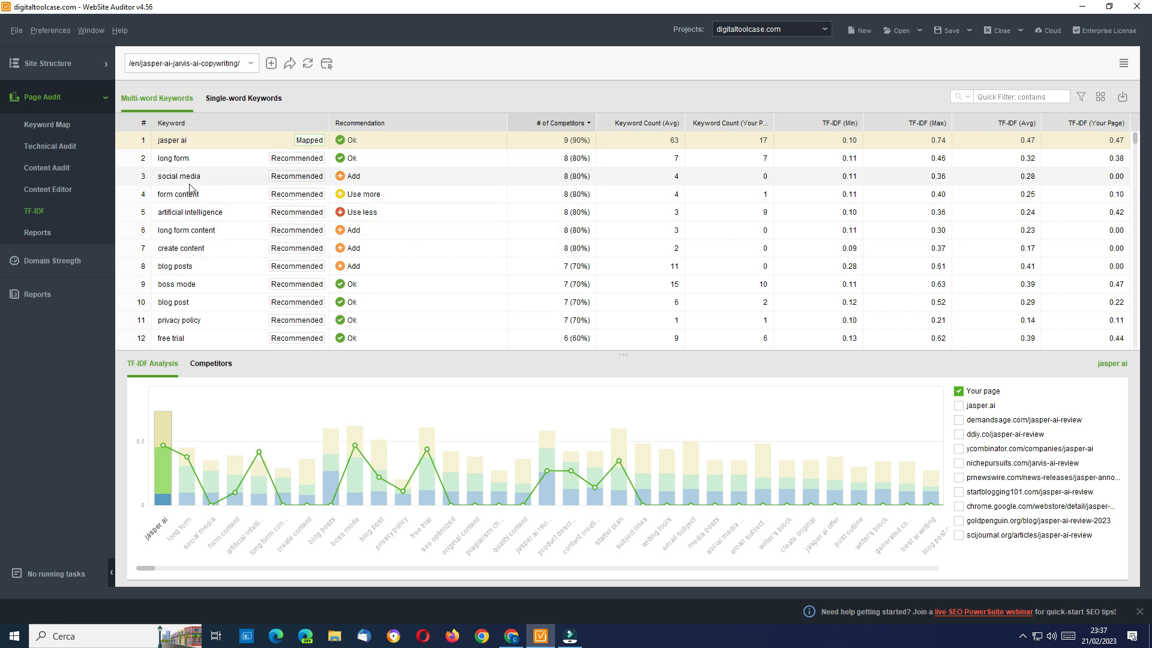
# - Open the page audit reports and read through the Page Audit (Summary) report for content and technical factors
pyautogui.click(37, 232)
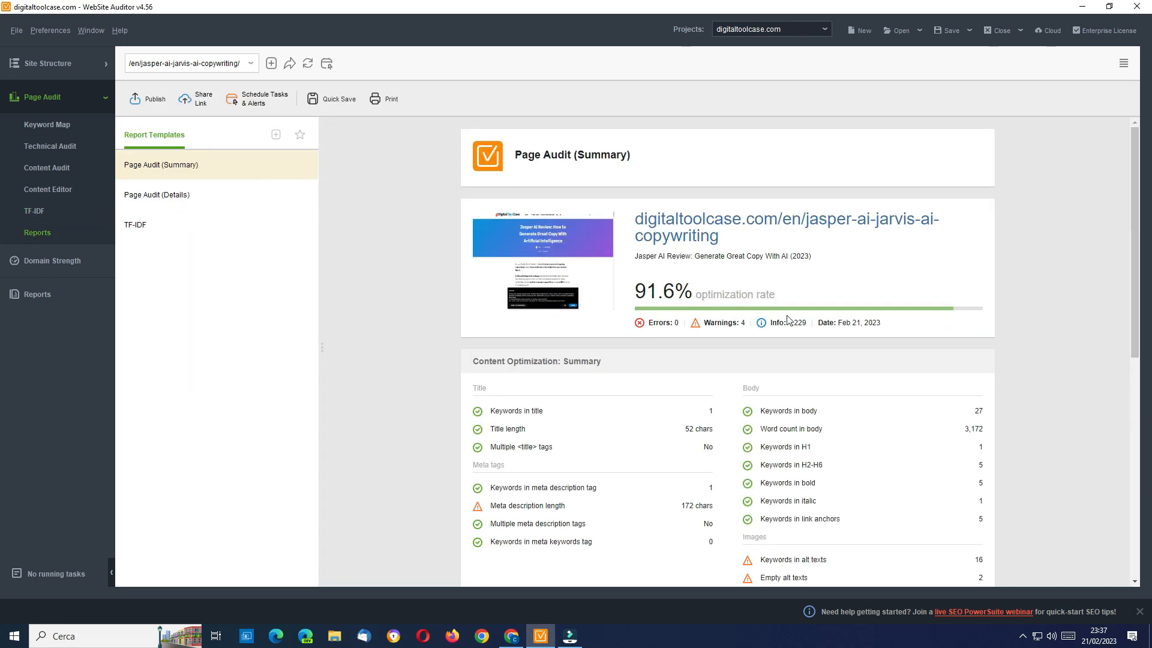
pyautogui.scroll(-1, 783, 414)
pyautogui.scroll(-4, 781, 411)
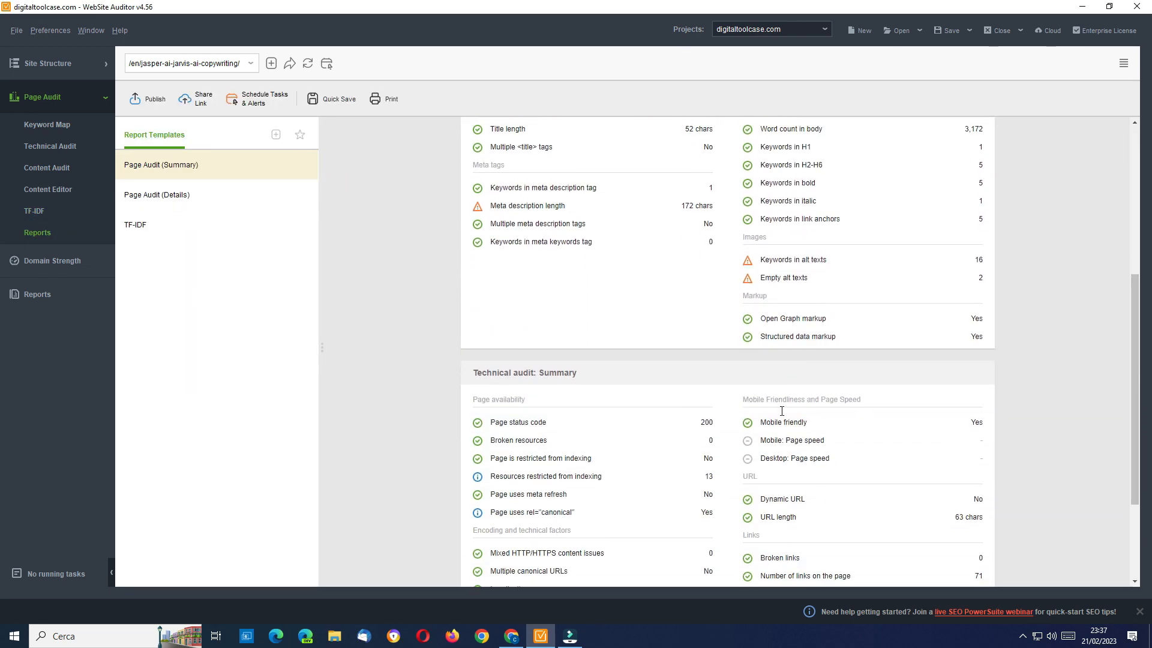
pyautogui.scroll(5, 780, 402)
pyautogui.scroll(-1, 780, 396)
pyautogui.scroll(1, 780, 389)
pyautogui.scroll(-1, 779, 390)
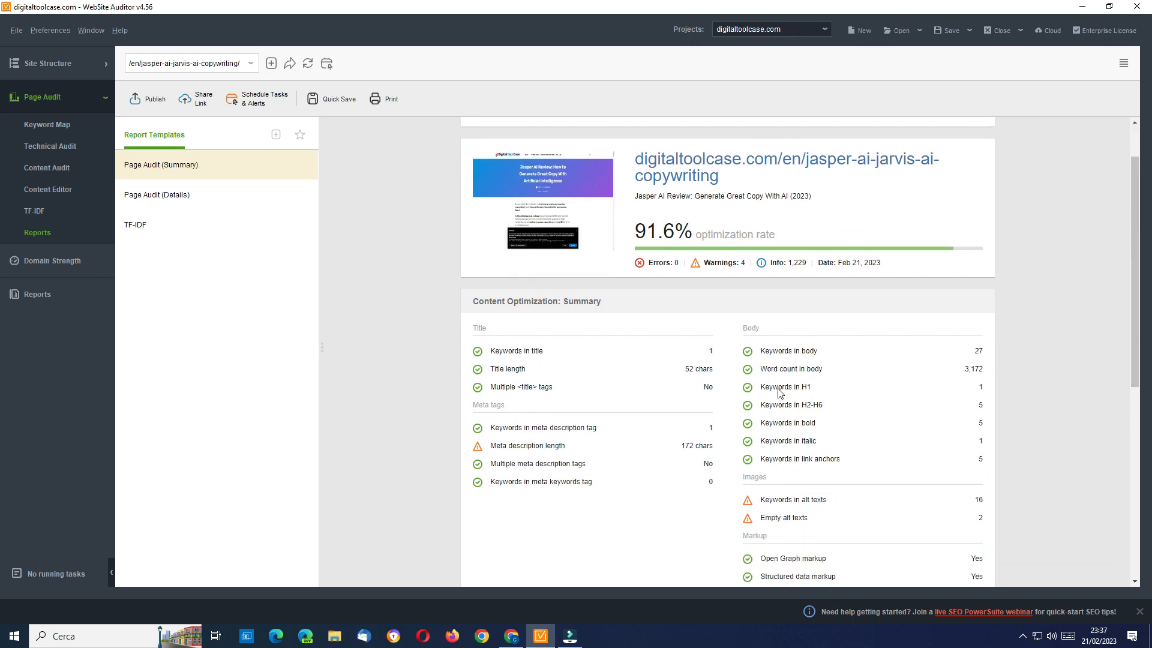
pyautogui.scroll(1, 760, 360)
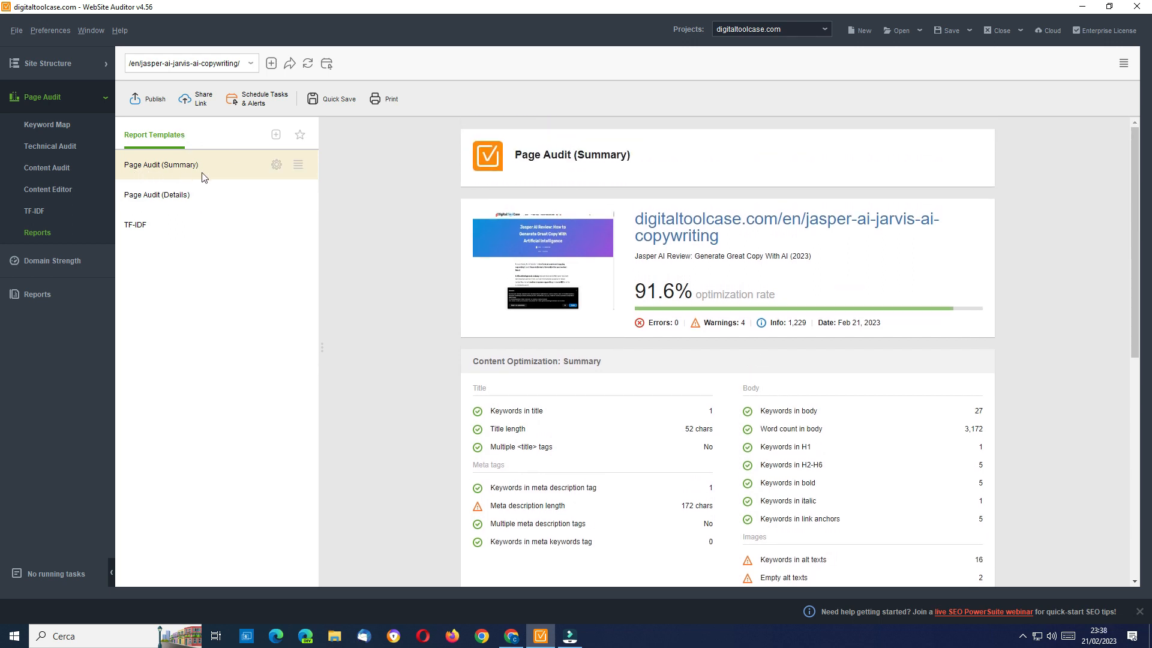
# - Open the Page Audit (Details) report and look through the TF-IDF report
pyautogui.click(183, 200)
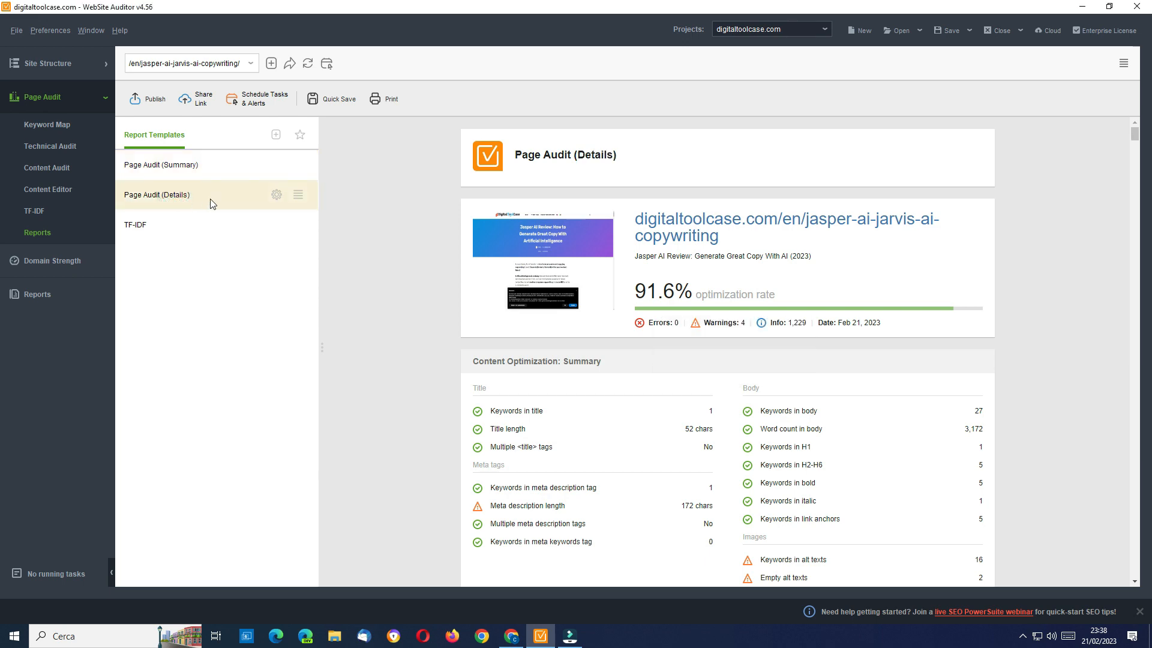
pyautogui.click(160, 219)
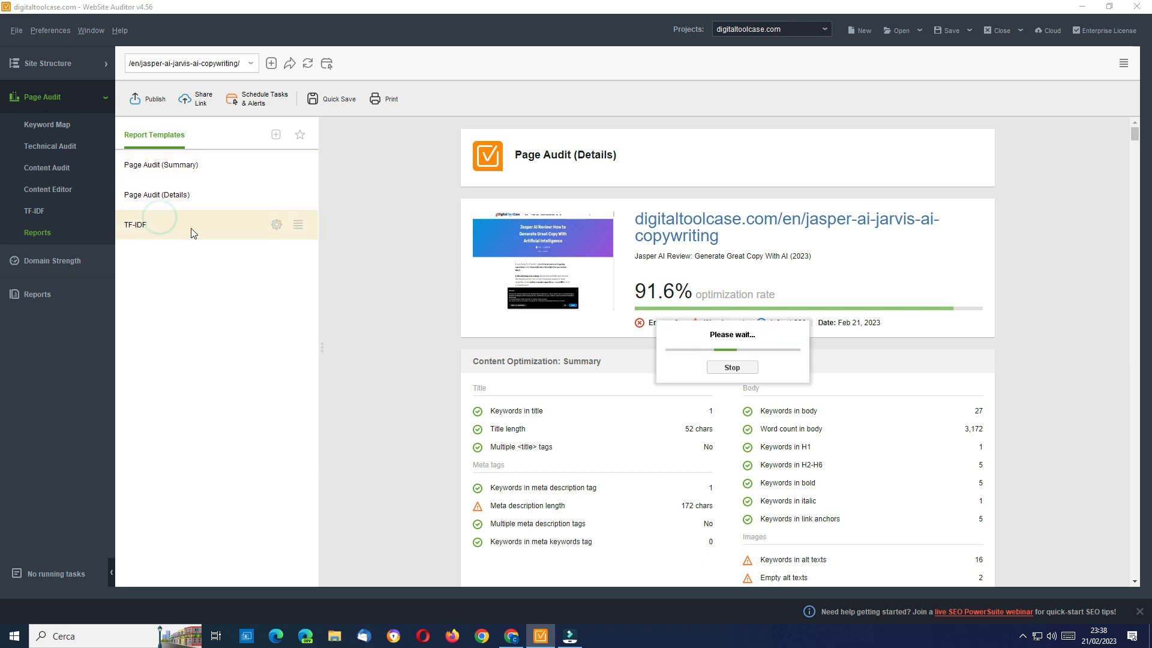
pyautogui.scroll(-6, 783, 335)
pyautogui.scroll(6, 783, 333)
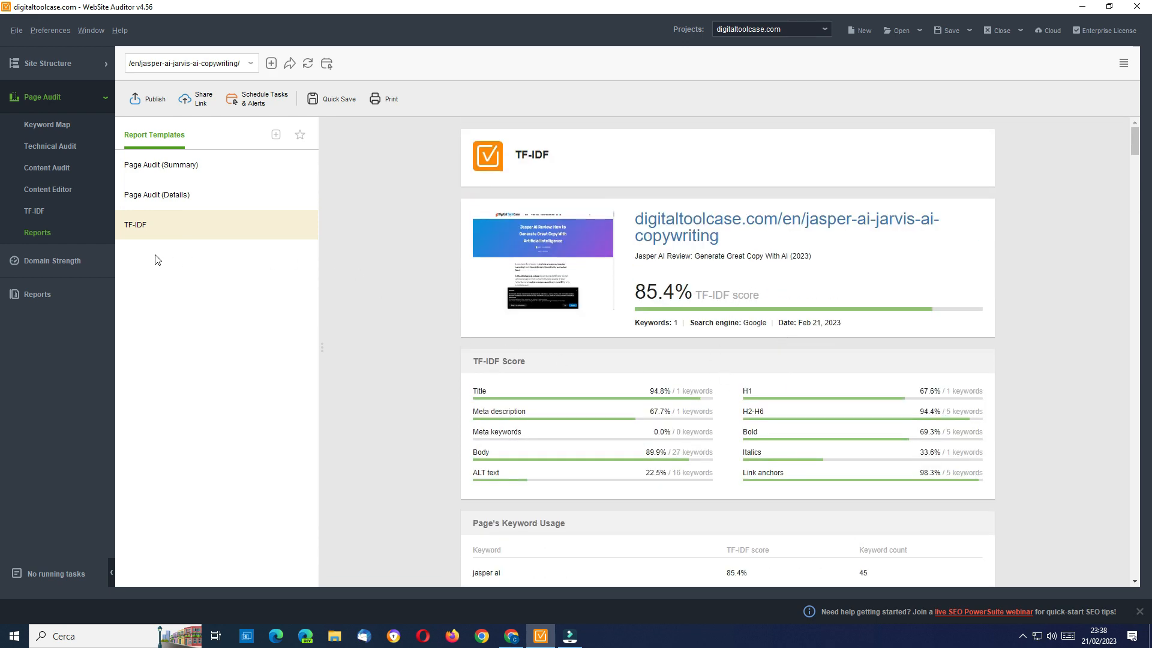
# - Open the site-wide reports and look through the Site Audit (Summary) report
pyautogui.click(38, 295)
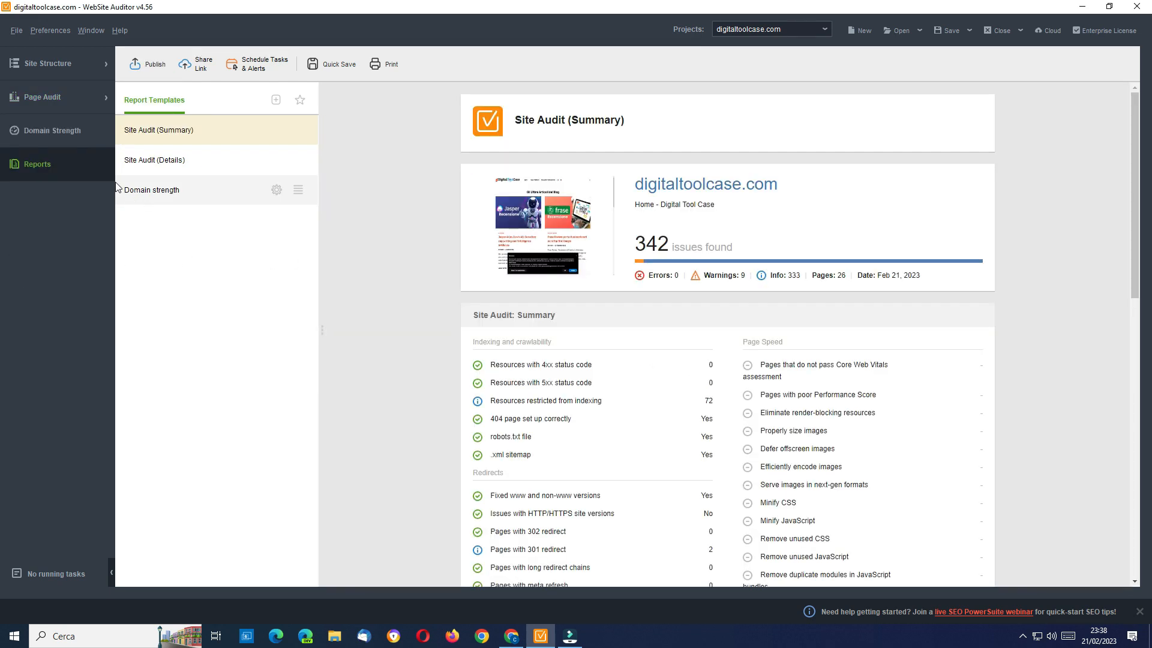
pyautogui.scroll(-5, 834, 363)
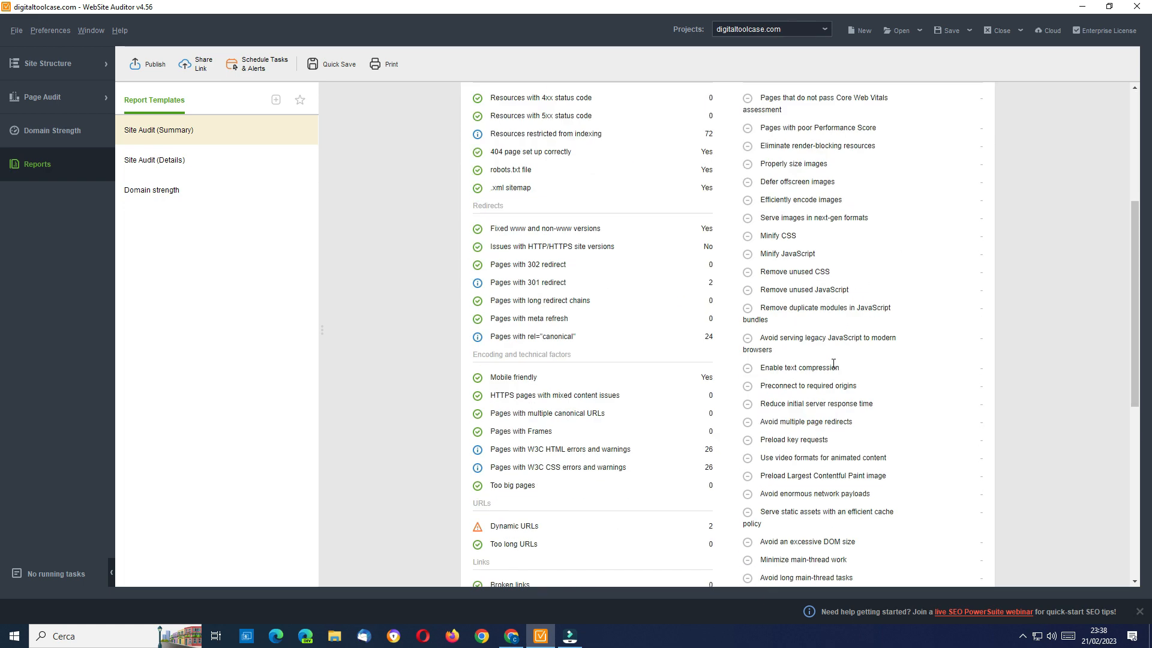
pyautogui.scroll(5, 833, 363)
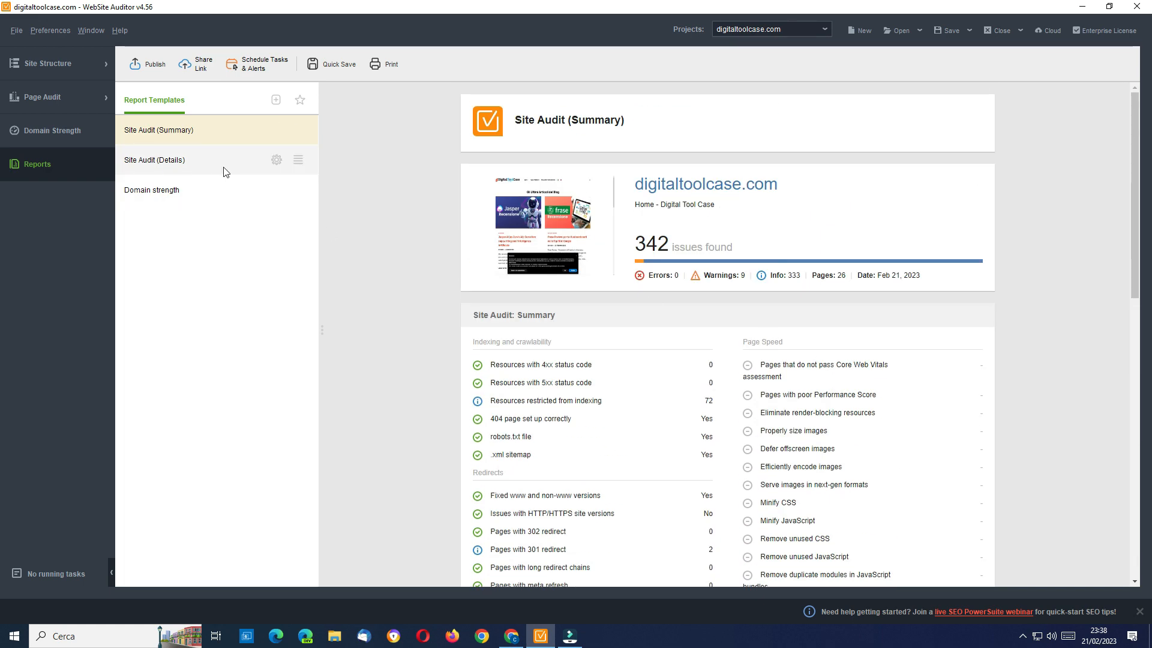
# - Open the Domain Strength report and review the domain info, search engine indexing, backlinks, social media and traffic sections
pyautogui.click(62, 130)
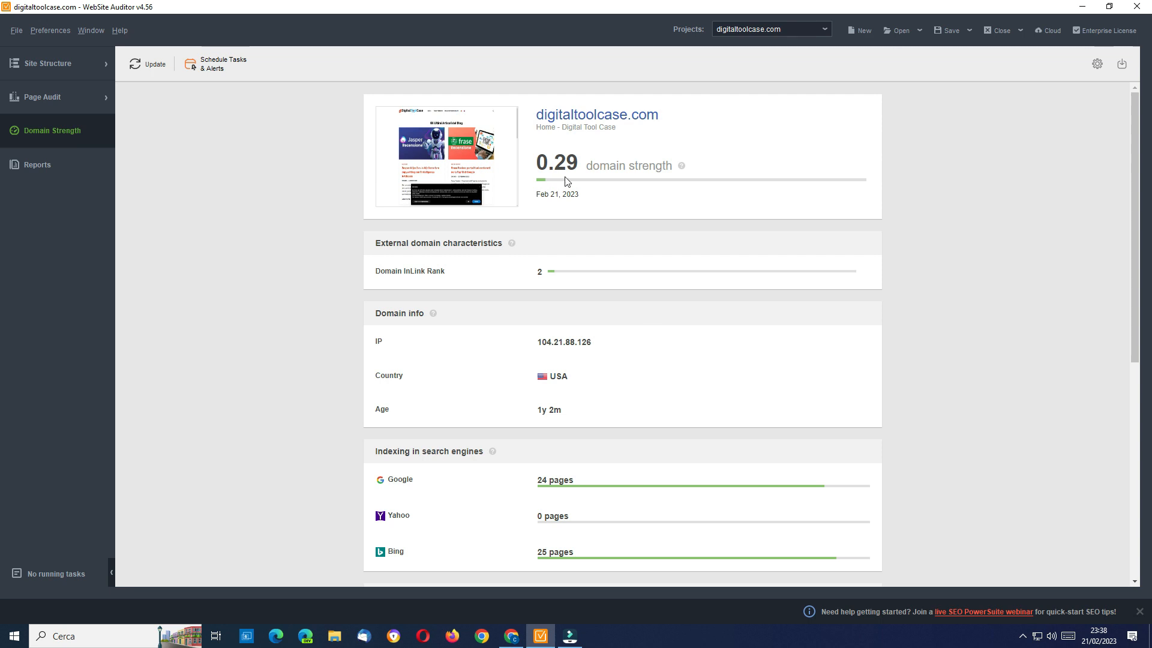
pyautogui.scroll(-4, 696, 280)
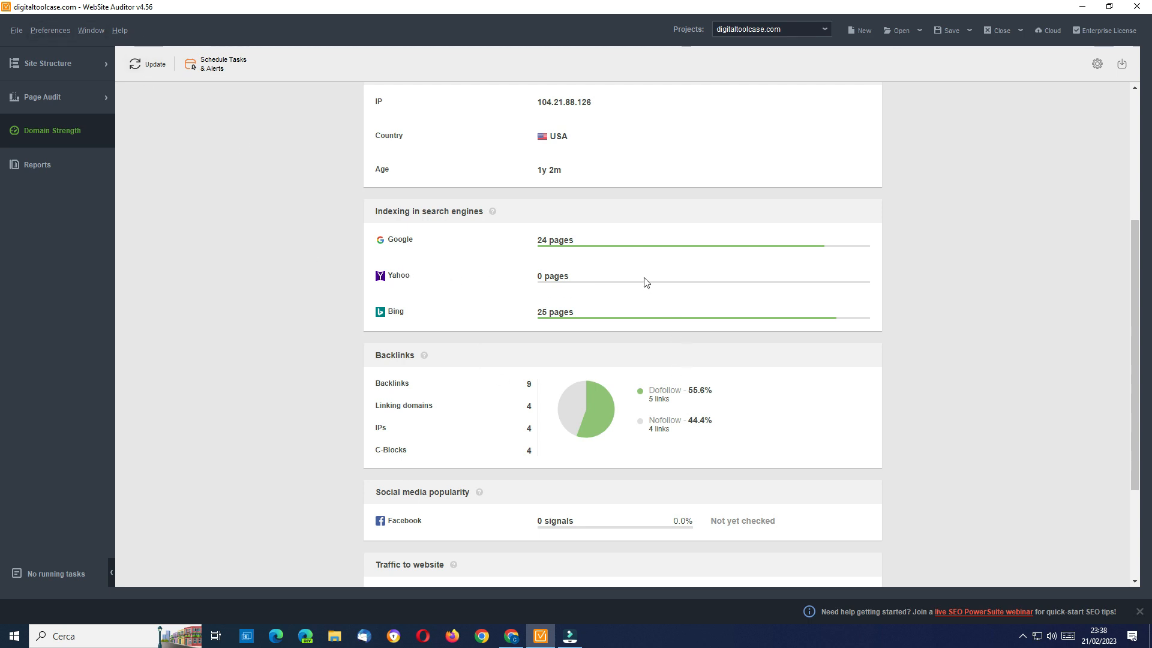
pyautogui.scroll(-5, 646, 282)
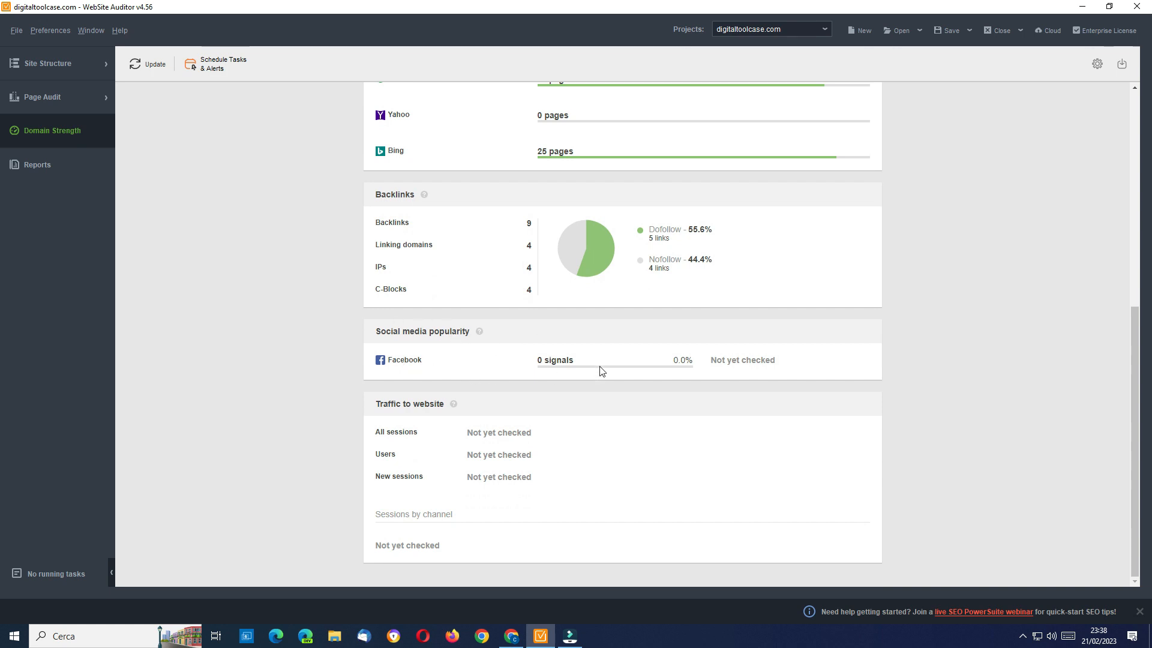
pyautogui.scroll(12, 599, 370)
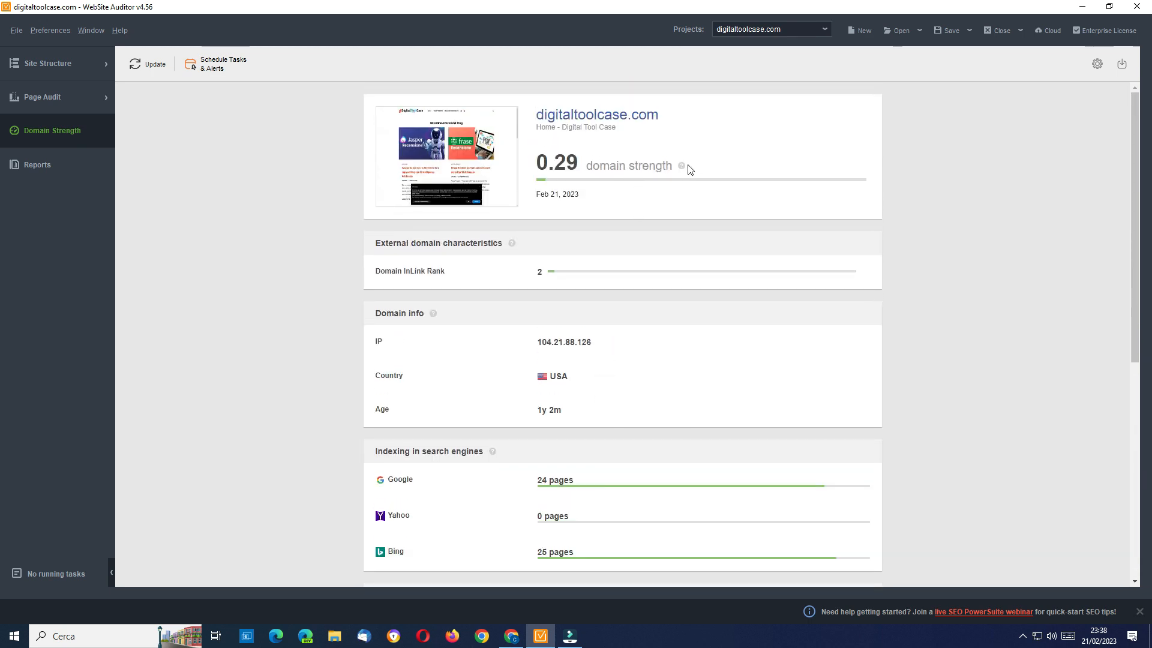
pyautogui.moveTo(683, 170)
# - Return to the site structure's All Resources list and open the Moz API settings
pyautogui.click(49, 63)
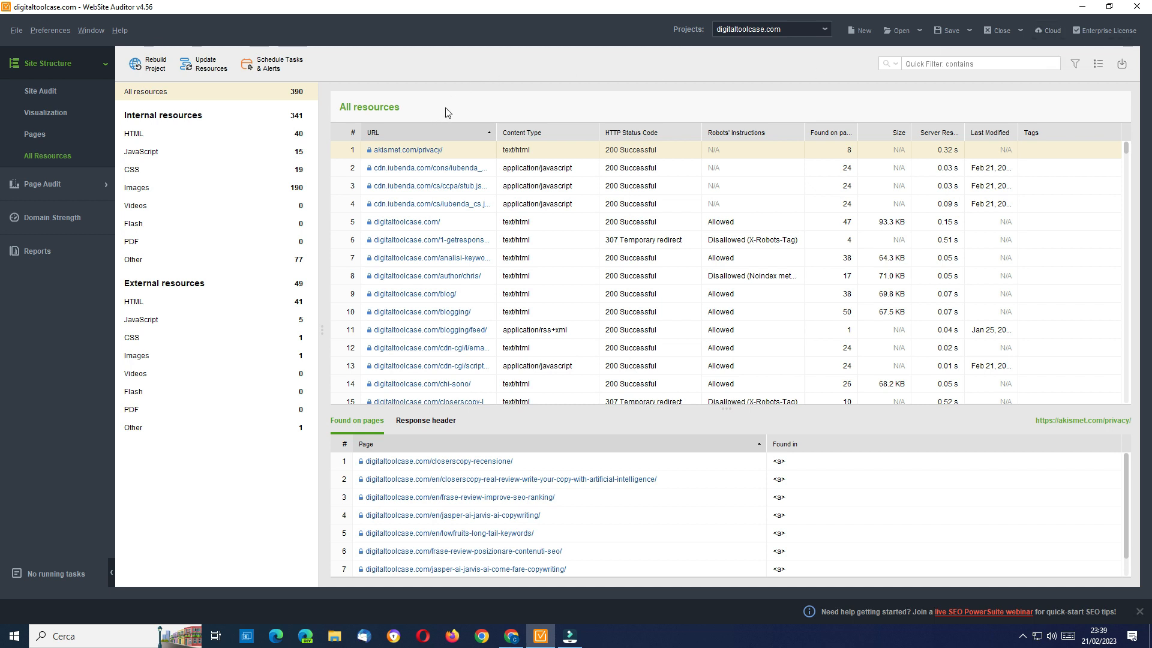
pyautogui.click(49, 31)
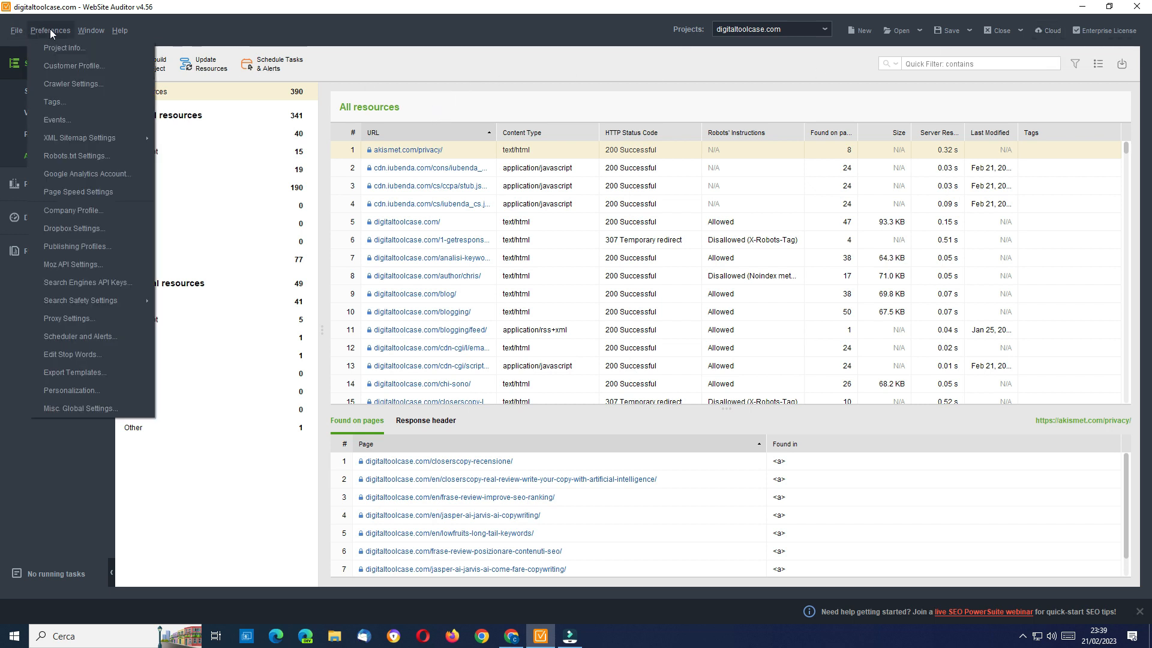
pyautogui.click(67, 266)
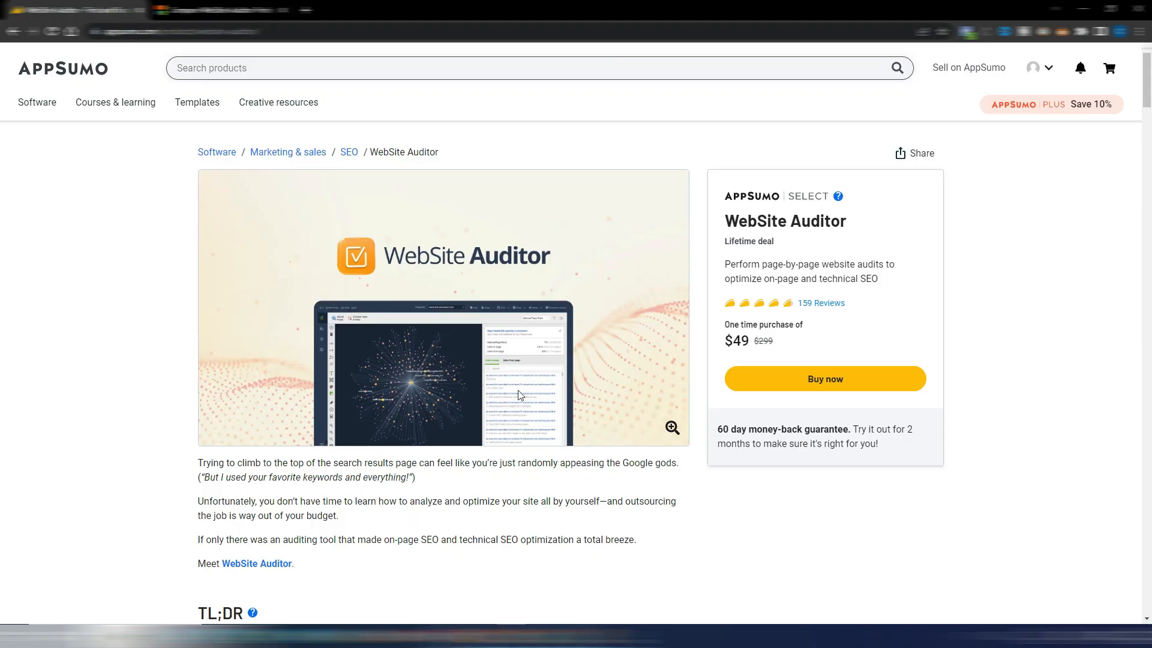
# - Switch to the SEO PowerSuite website in the browser and look through the Free, Pro and Enterprise comparison of WebSite Auditor editions
pyautogui.click(241, 17)
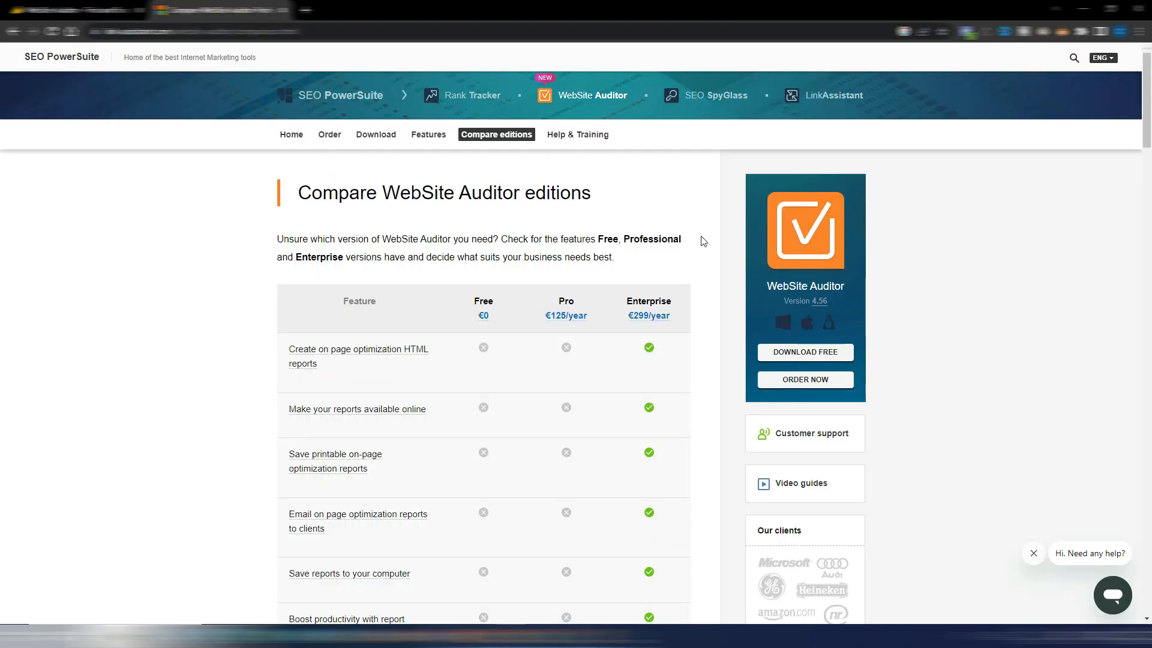
pyautogui.scroll(-15, 700, 231)
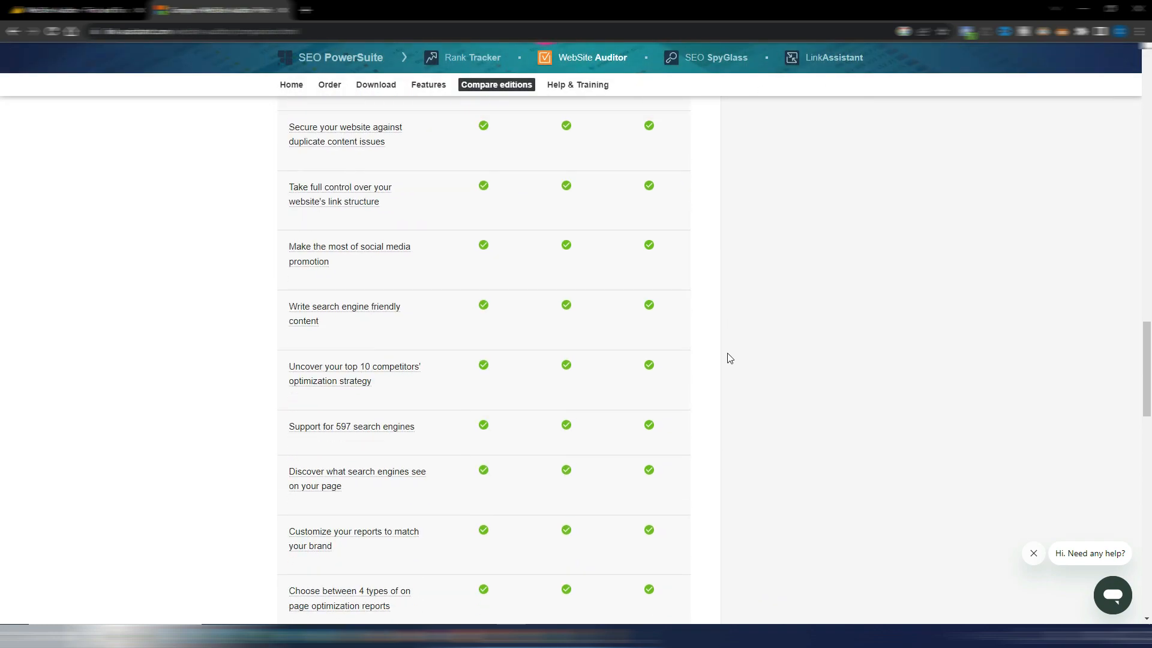
pyautogui.scroll(-10, 729, 358)
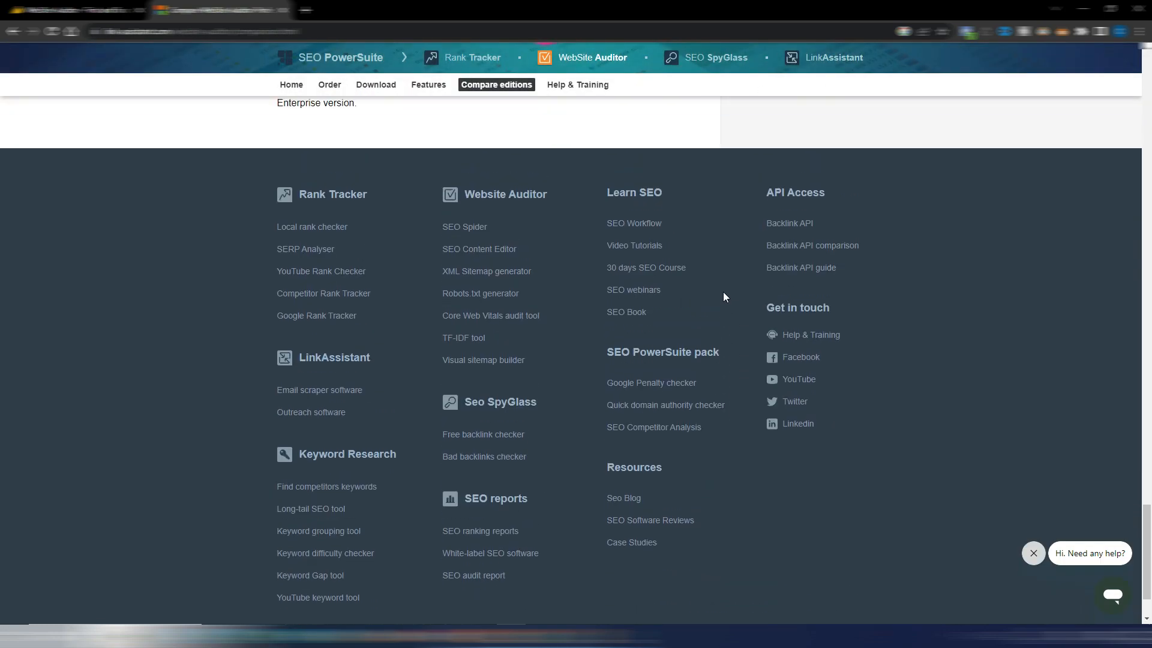
pyautogui.scroll(2, 663, 273)
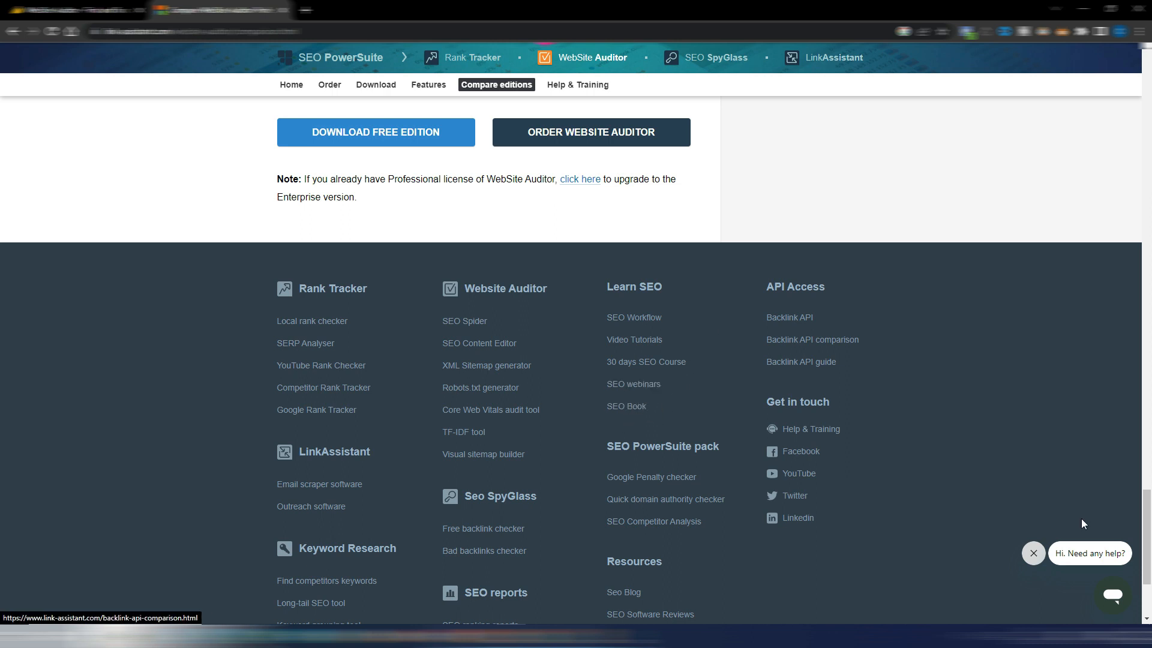
pyautogui.moveTo(1147, 534); pyautogui.dragTo(1140, 66)
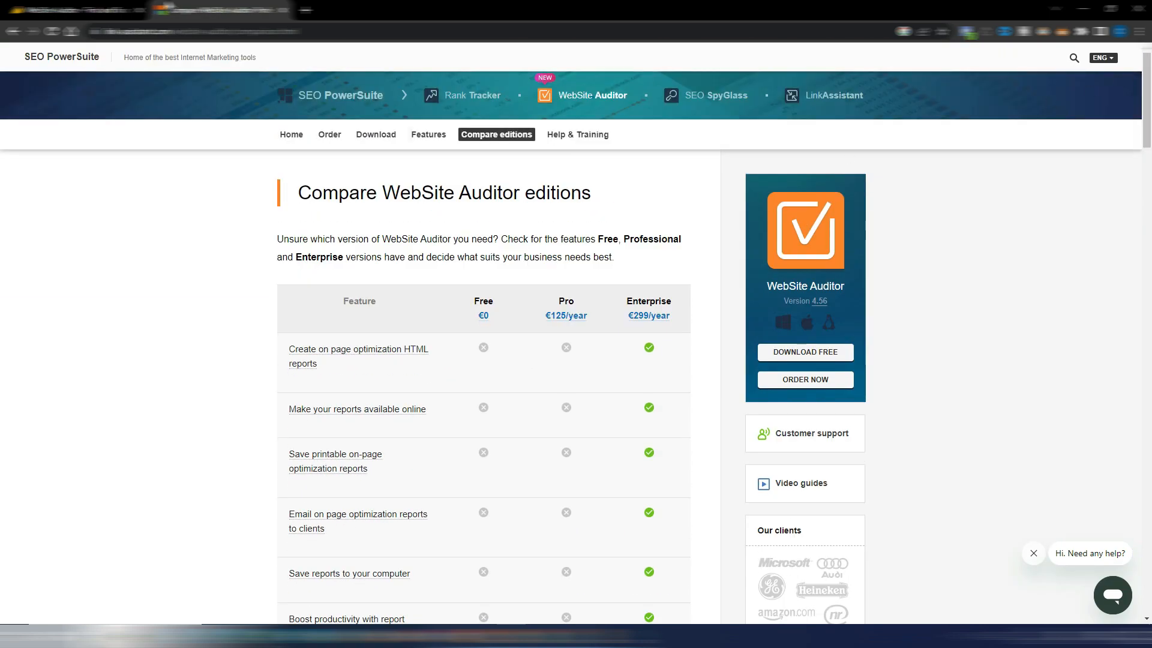
# - Check the WebSite Auditor deal on AppSumo against the editions comparison, and open the SEO PowerSuite suite page
pyautogui.click(93, 12)
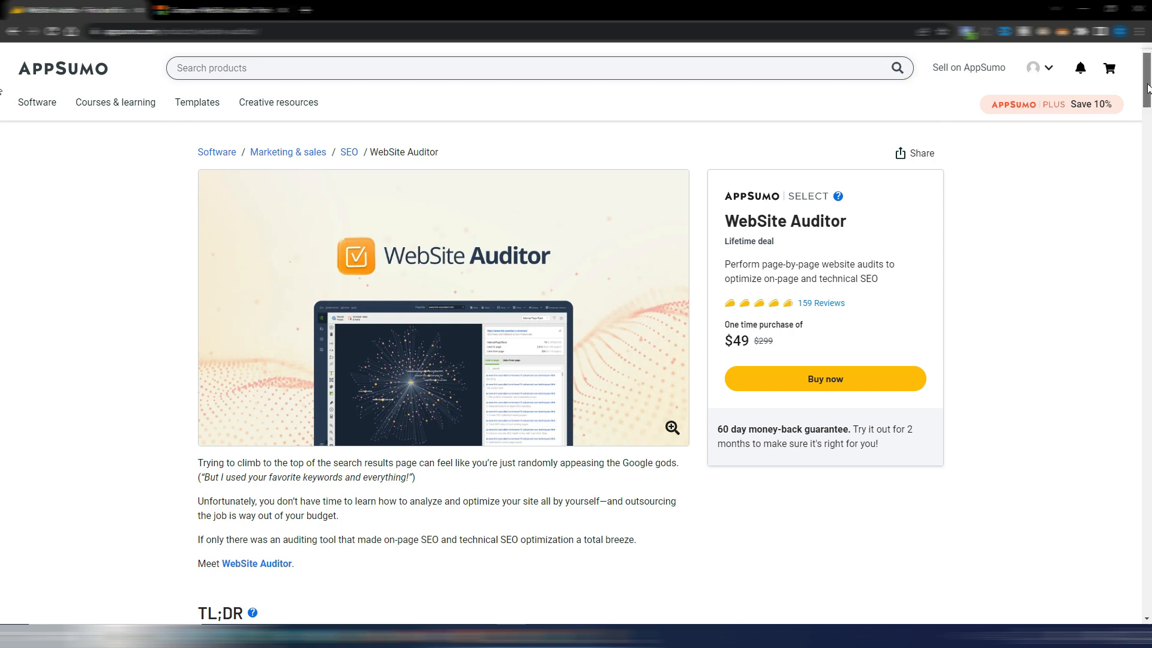
pyautogui.click(222, 11)
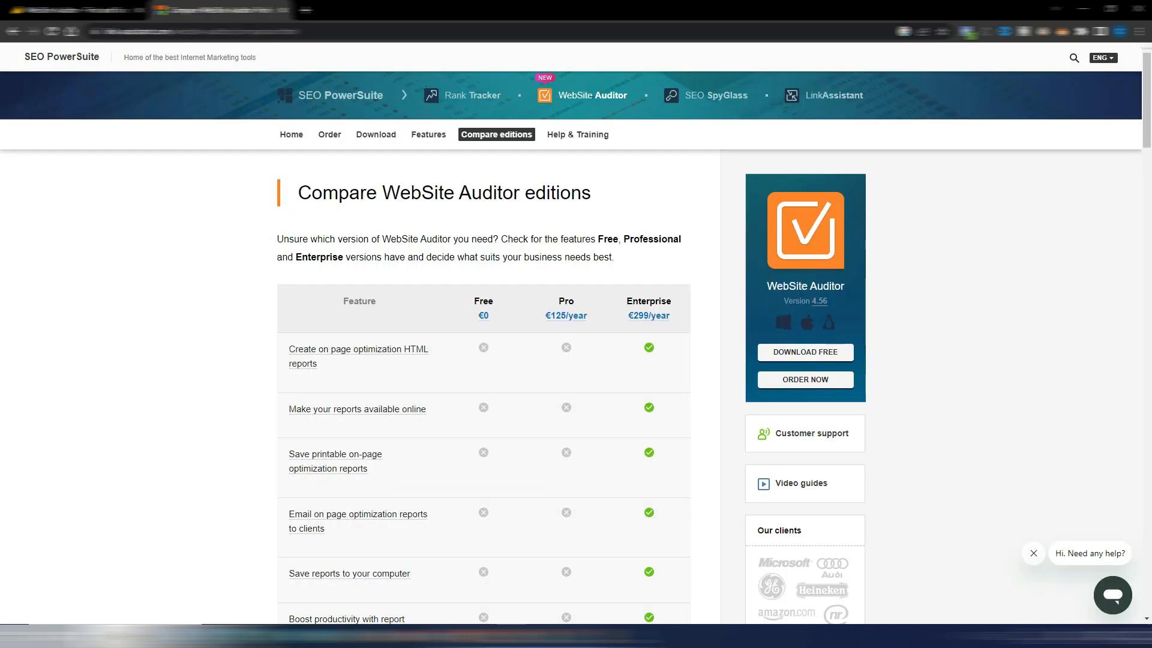
pyautogui.click(340, 97)
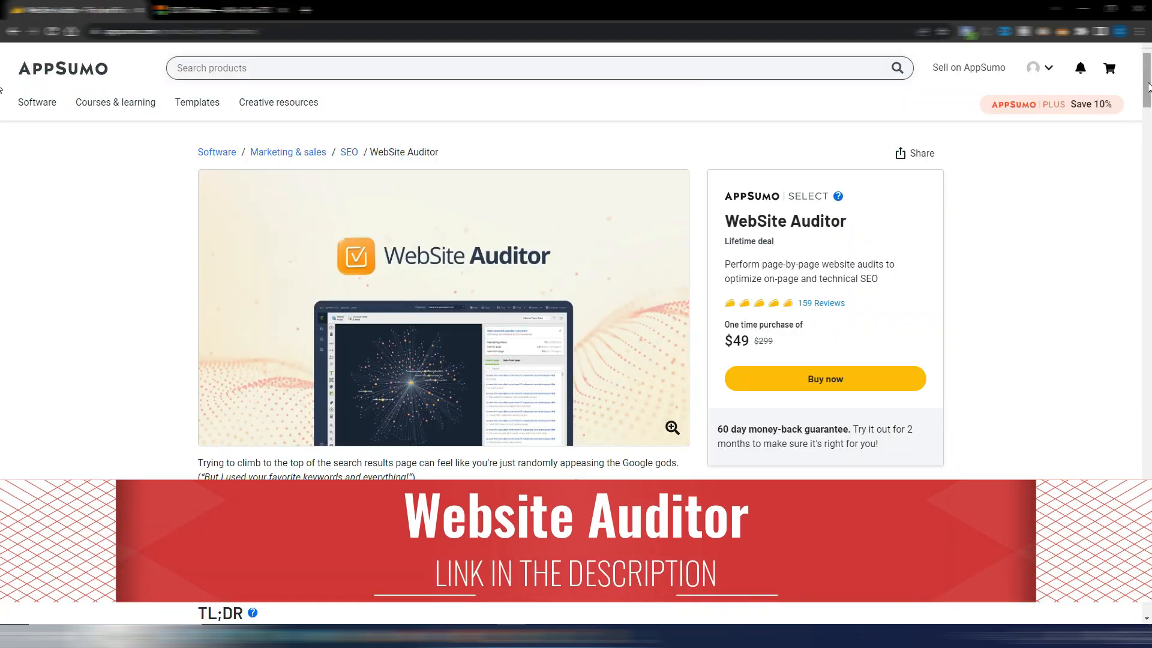
# - Read the AppSumo deal's terms and conditions and the WebSite Auditor plan features, and return to the deal overview
pyautogui.scroll(-20, 1, 89)
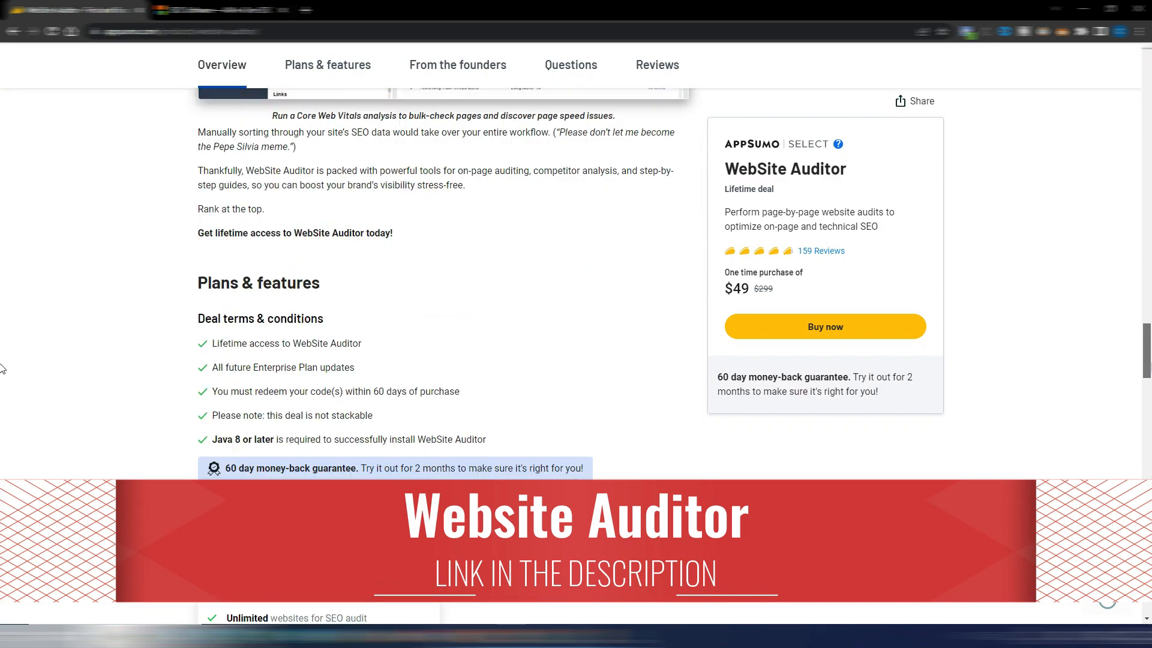
pyautogui.scroll(-7, 1, 368)
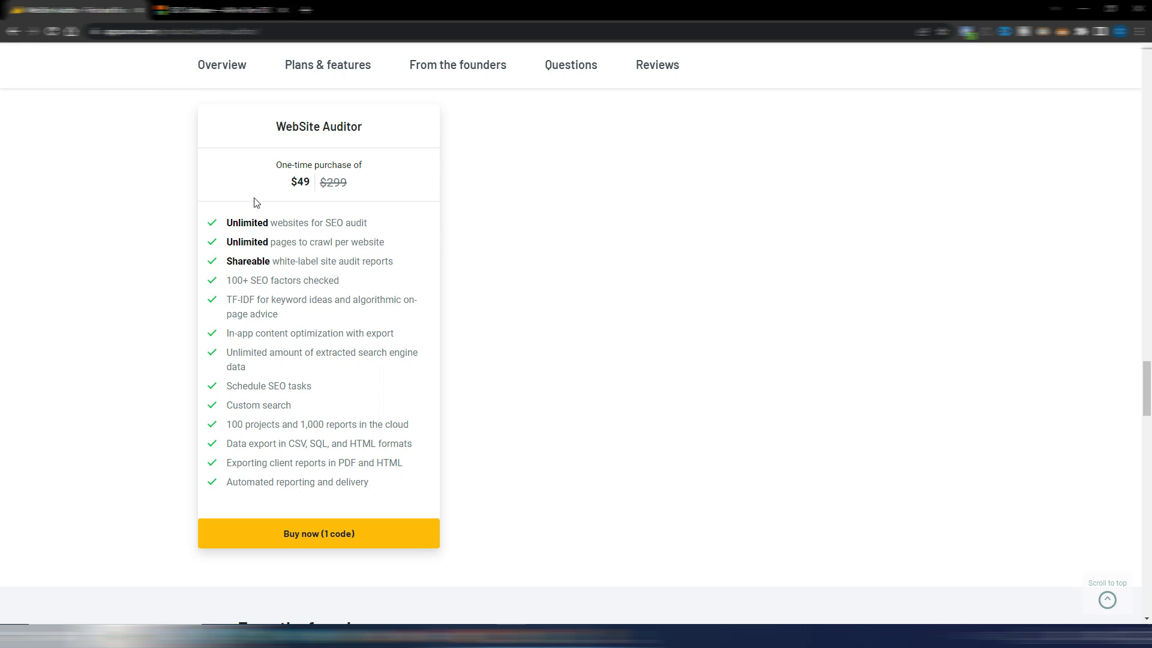
pyautogui.moveTo(1146, 389); pyautogui.dragTo(1141, 55)
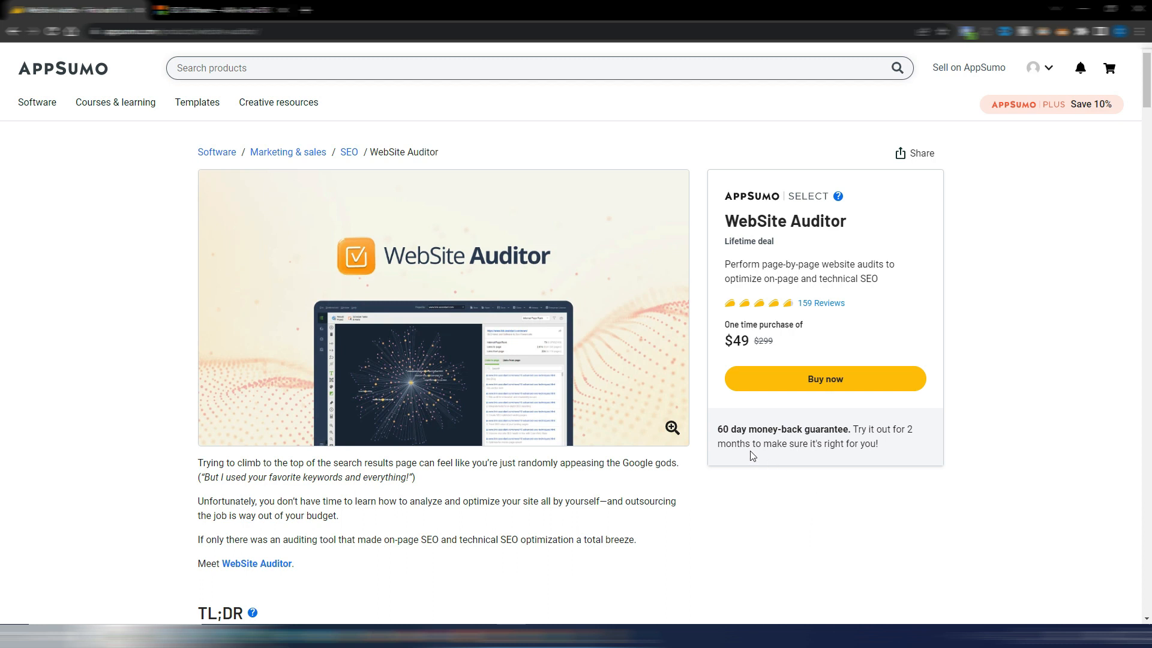
pyautogui.moveTo(1148, 82)
pyautogui.mouseDown()
pyautogui.moveTo(1150, 385)
pyautogui.moveTo(1143, 75)
pyautogui.mouseUp()
# - Open the SEO PowerSuite pricing page and compare what the Free, Professional and Enterprise licenses include
pyautogui.click(231, 12)
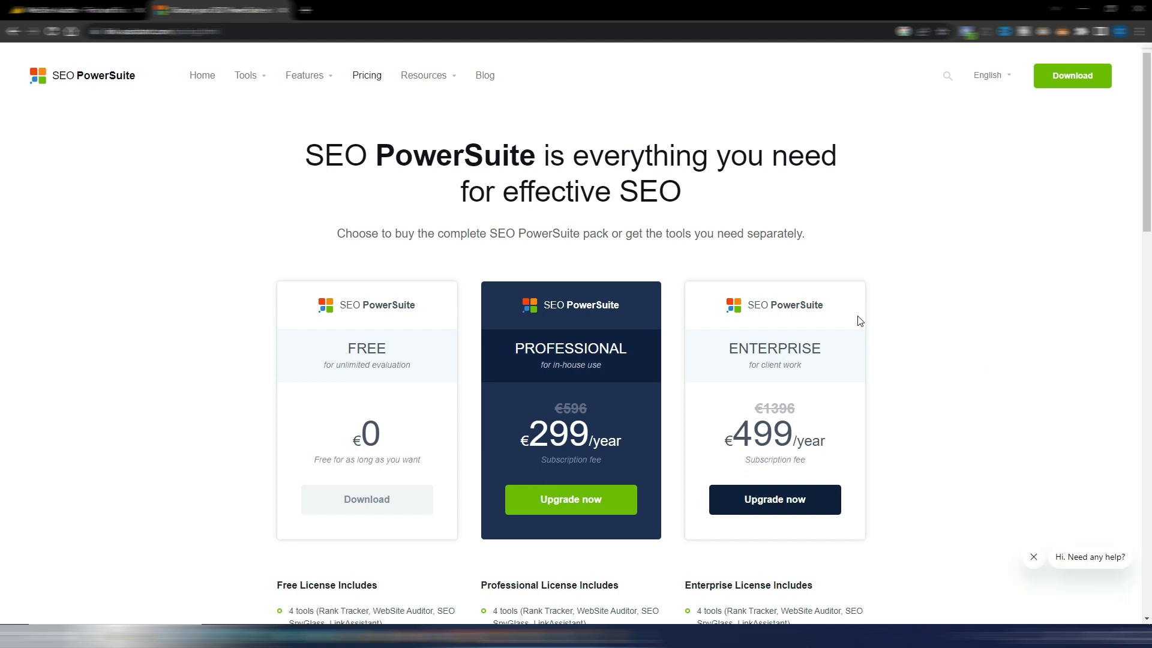
pyautogui.scroll(-2, 861, 321)
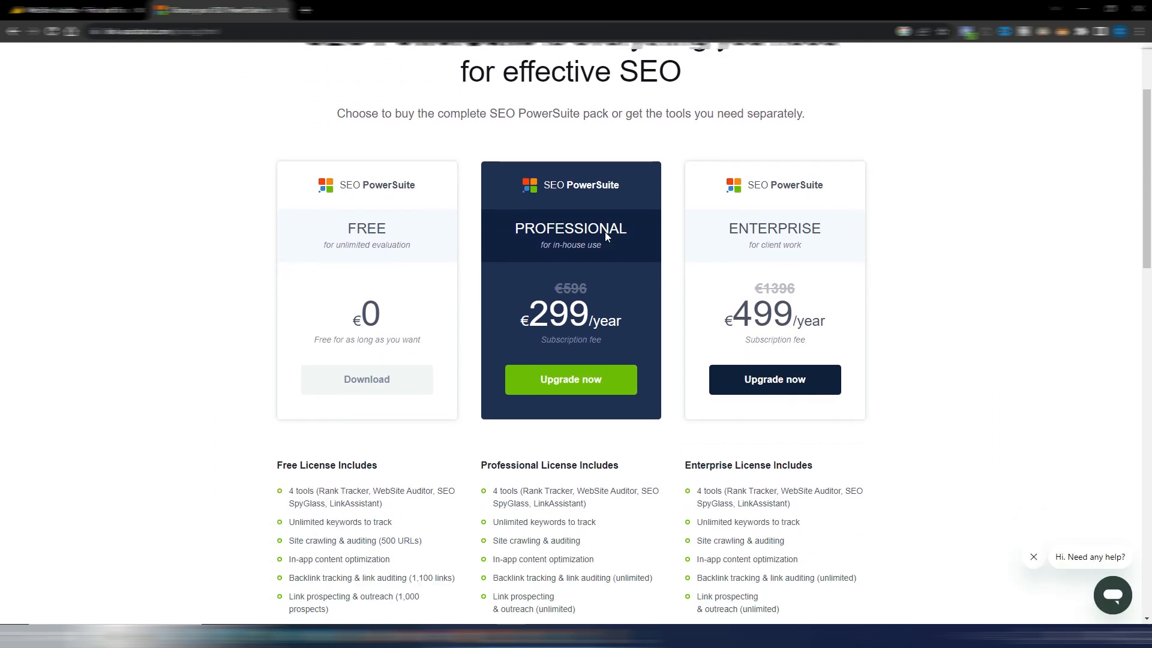